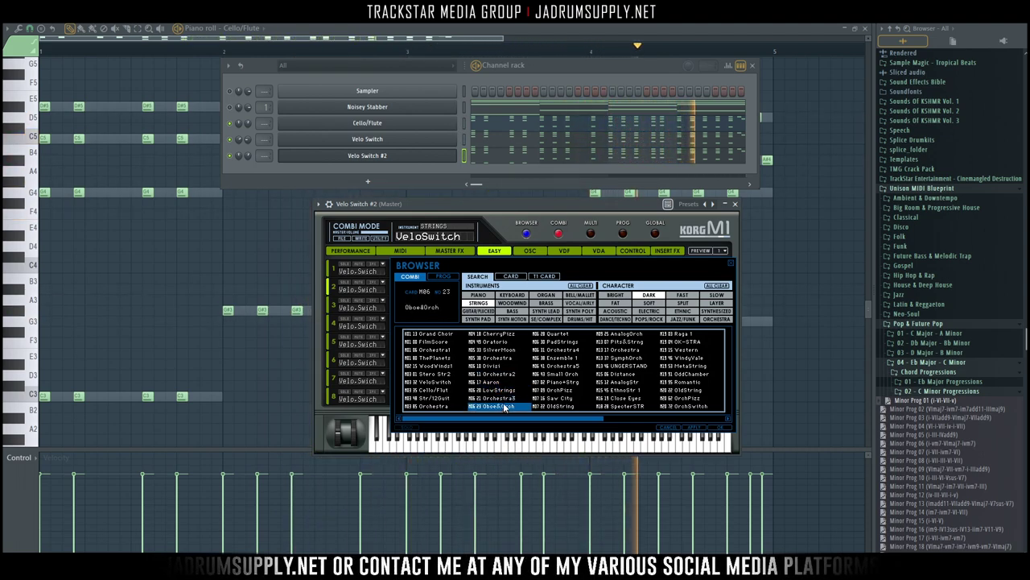
Audition the dark strings combis in the Korg M1 browser, from PadStrings and Ensemble 1 through Saw City and MetaString to OrchSwitch.
click(562, 348)
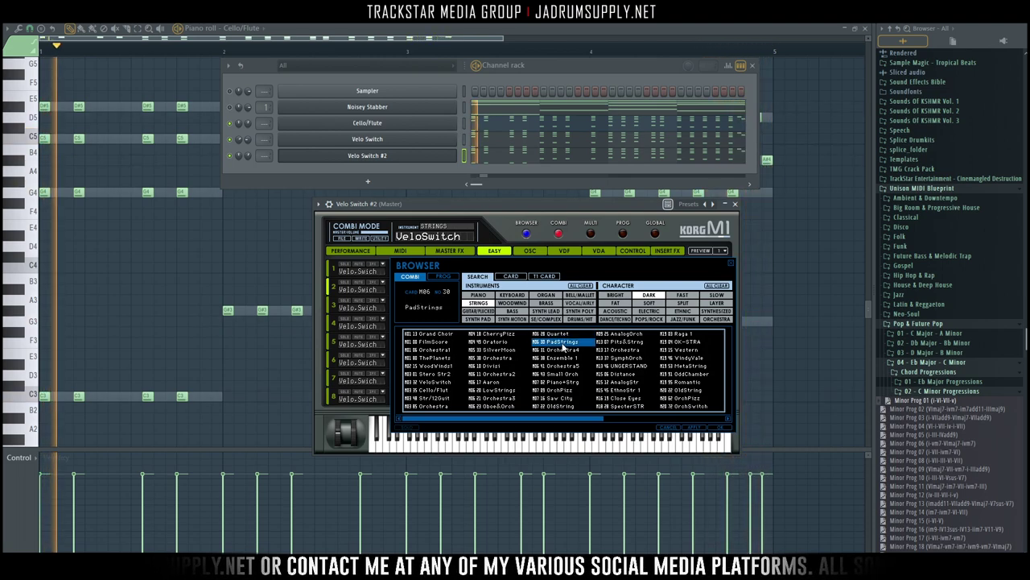
click(558, 359)
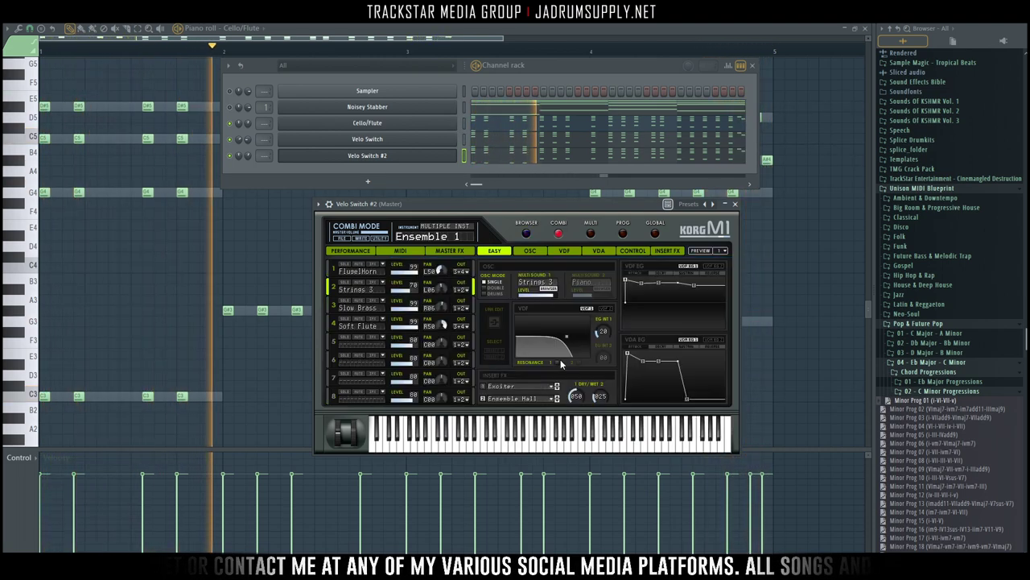
click(528, 233)
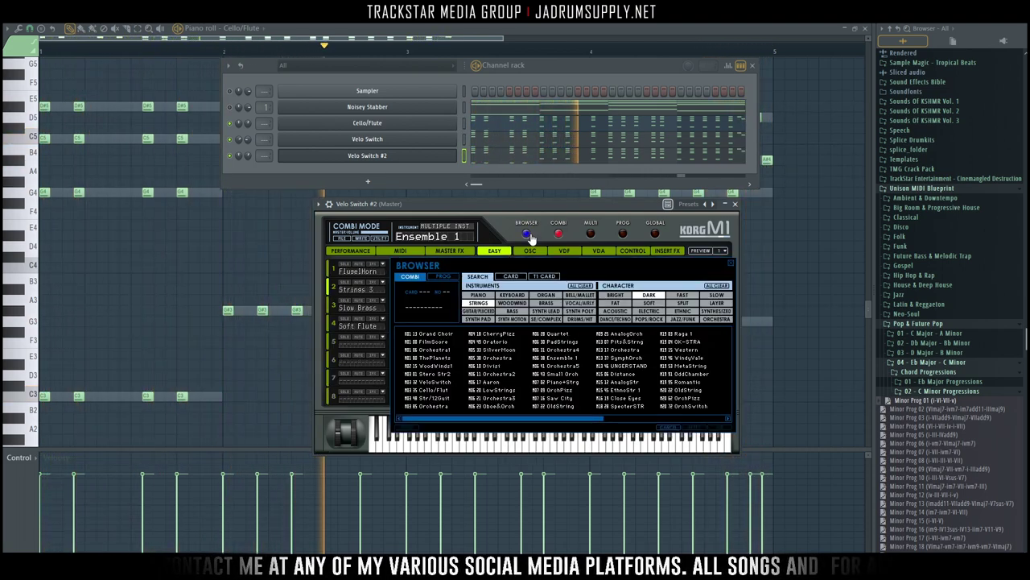
click(567, 407)
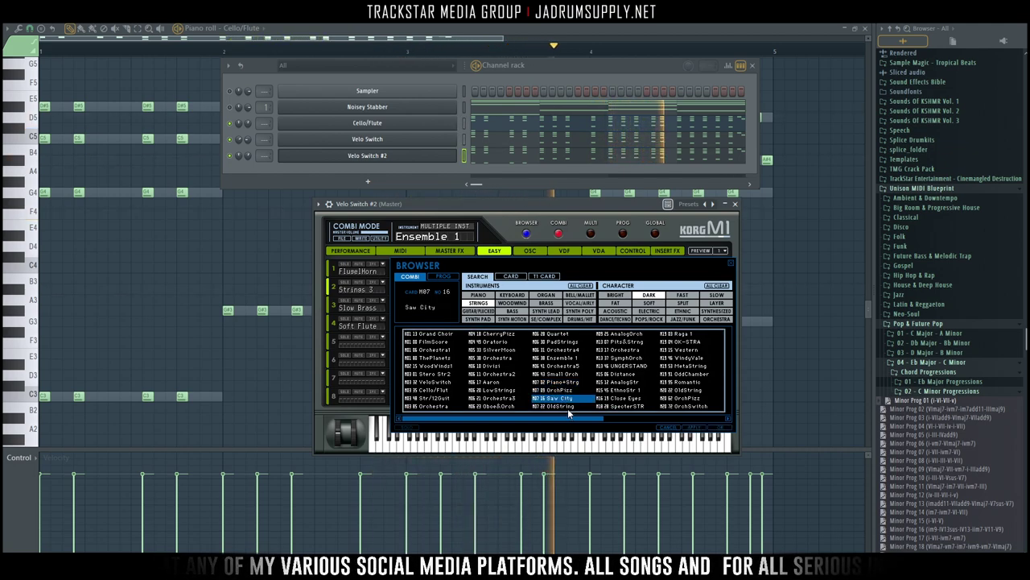
click(625, 342)
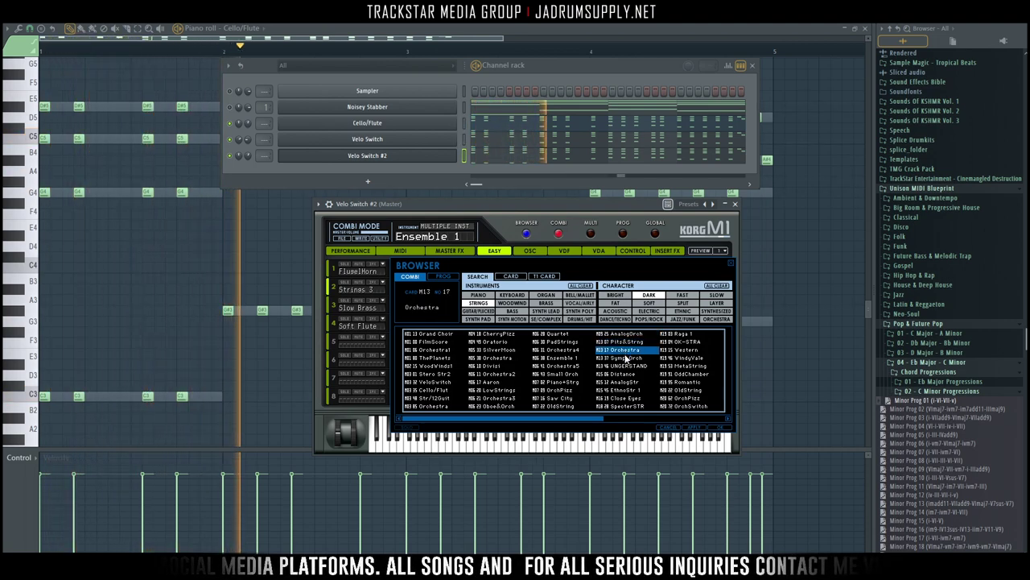
click(628, 358)
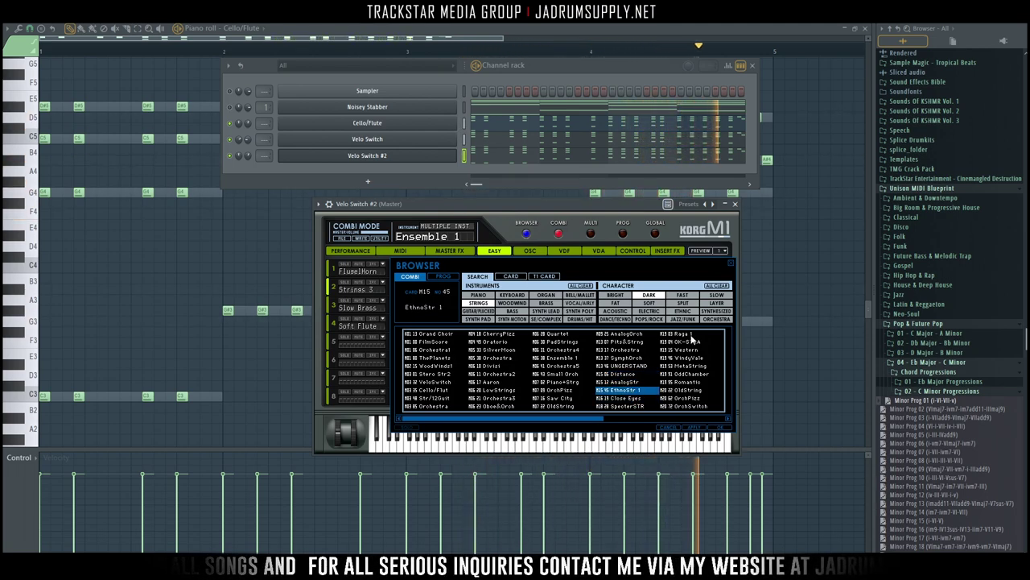
click(689, 367)
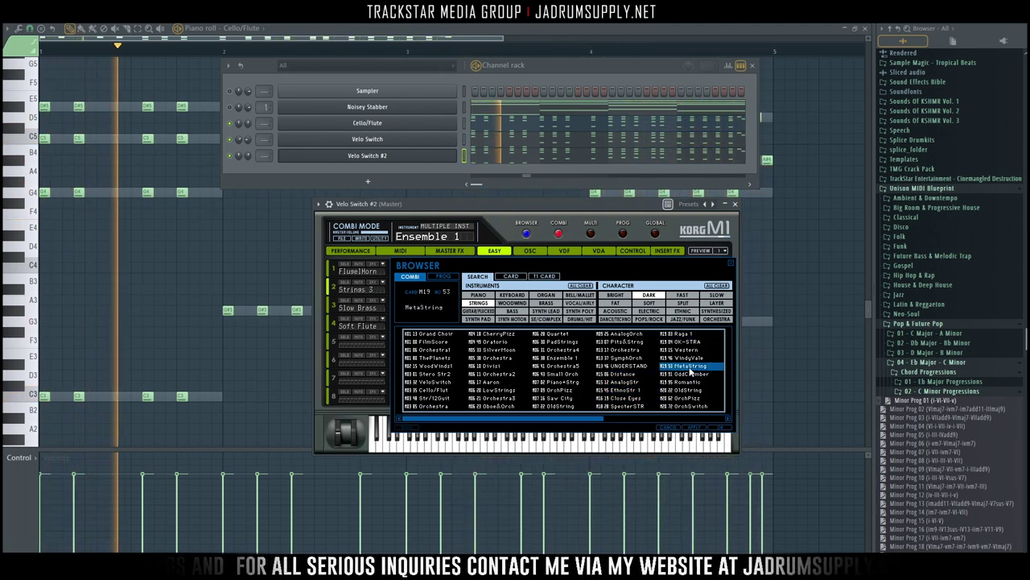
click(686, 391)
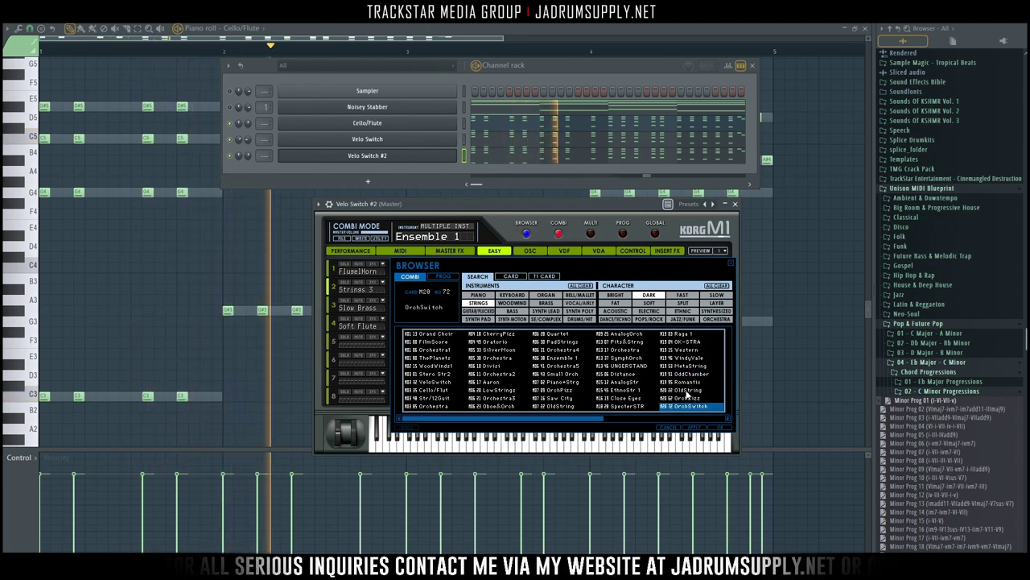
Audition the remaining strings combis, including Strings 1, Marcato and NewStrings, and select Delicato for Velo Switch #2.
drag(597, 425, 712, 419)
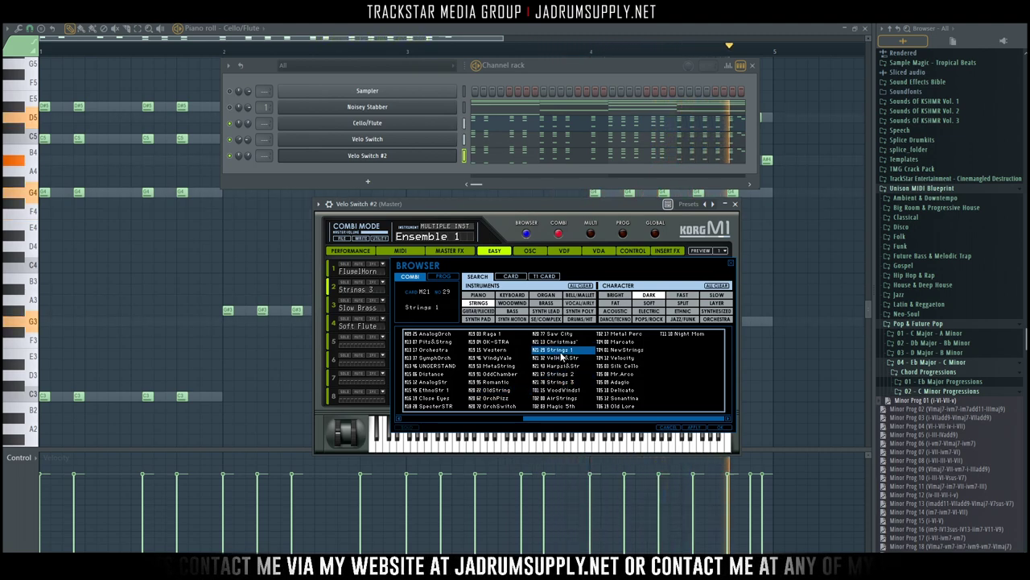
click(634, 342)
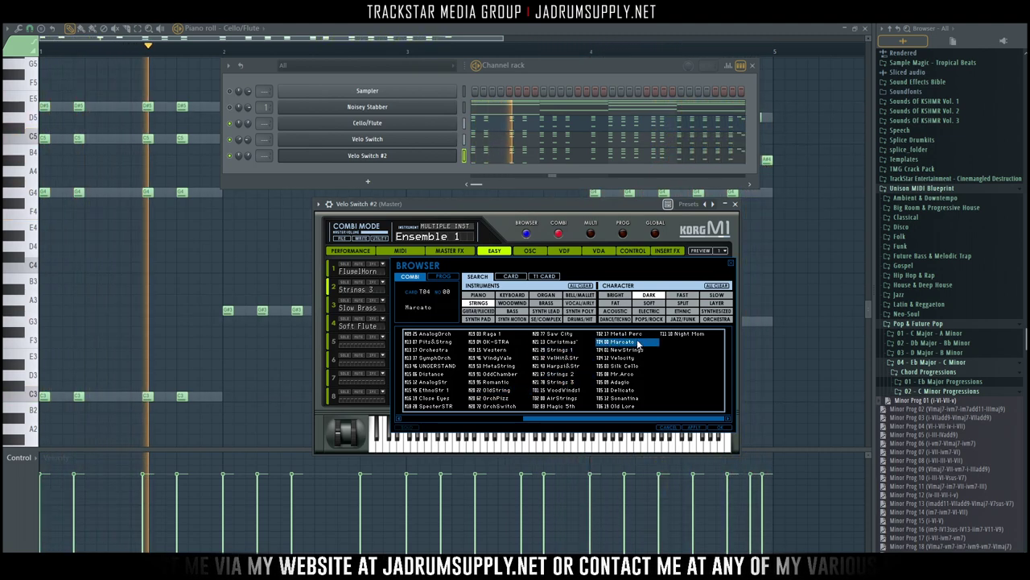
click(624, 350)
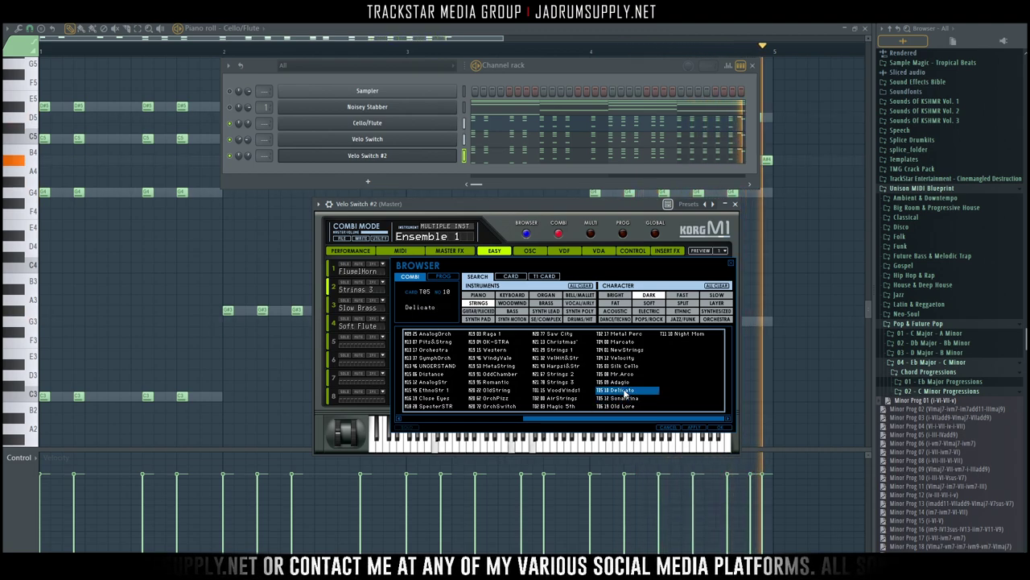
In Velo Switch #2's piano roll, delete the second chord hit in bar 1 and the second and third hits in bars 2, 3 and 4.
click(495, 157)
drag(91, 153, 127, 412)
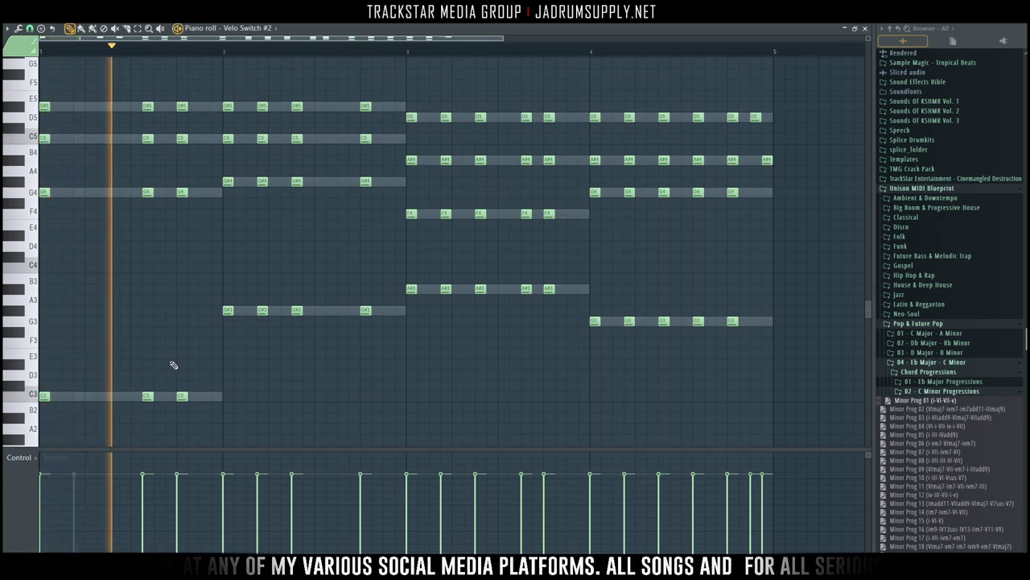
drag(255, 90, 310, 389)
key(Delete)
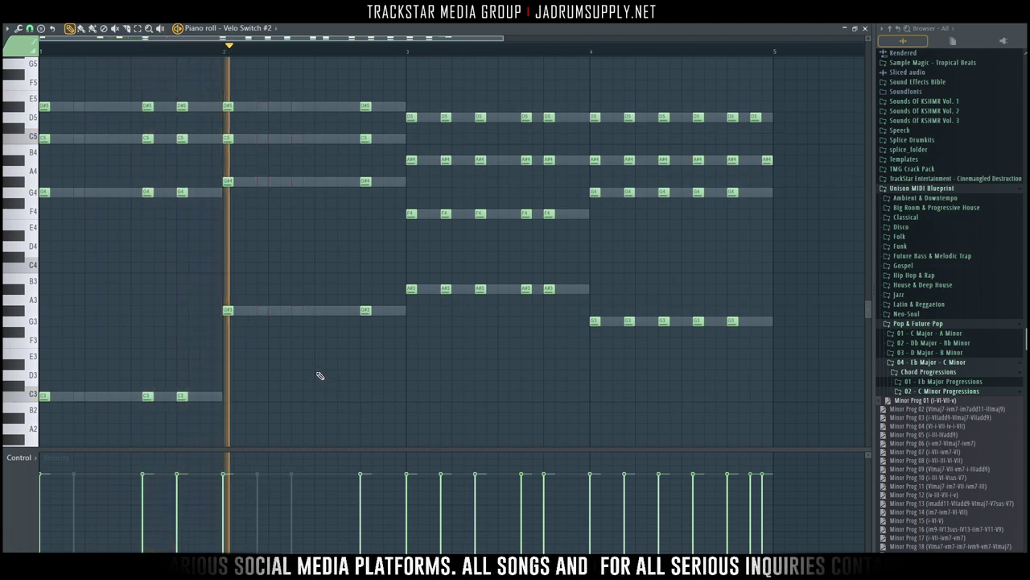
drag(440, 102, 492, 356)
key(Delete)
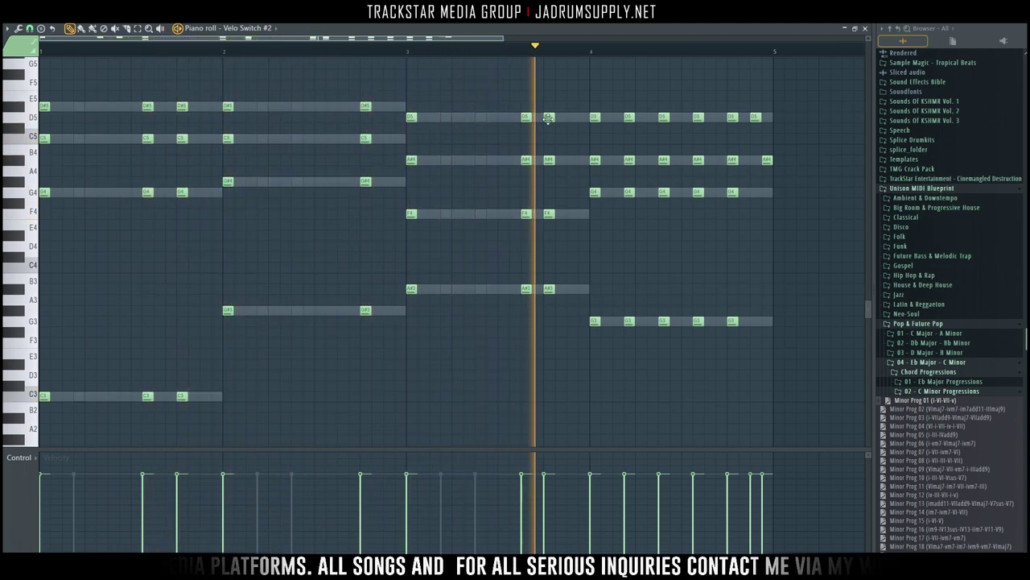
drag(617, 91, 681, 360)
key(Delete)
Delete the D5, A#4, G4 and G3 notes of the second remaining chord hit in bar 4.
right_click(699, 117)
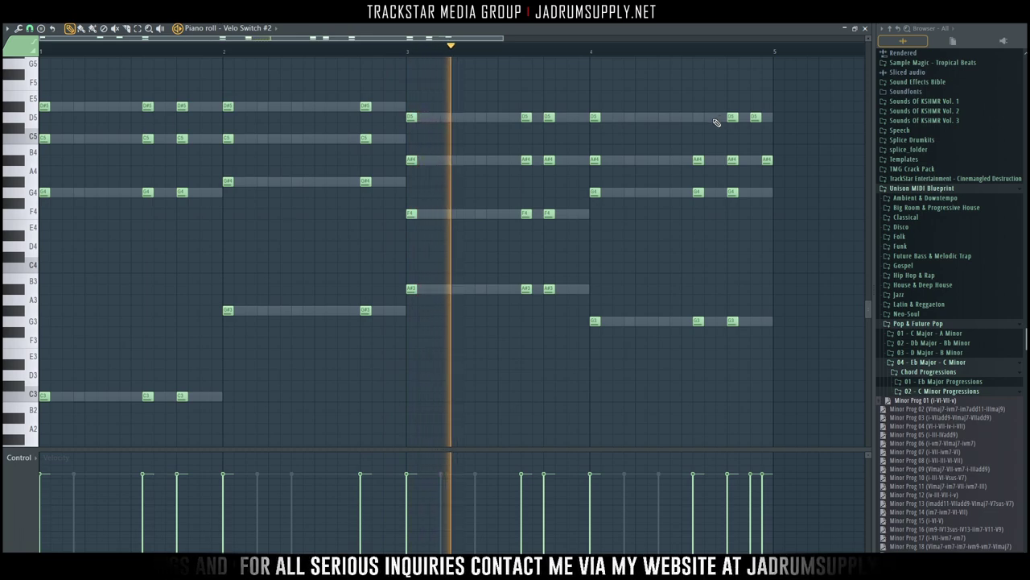
right_click(699, 159)
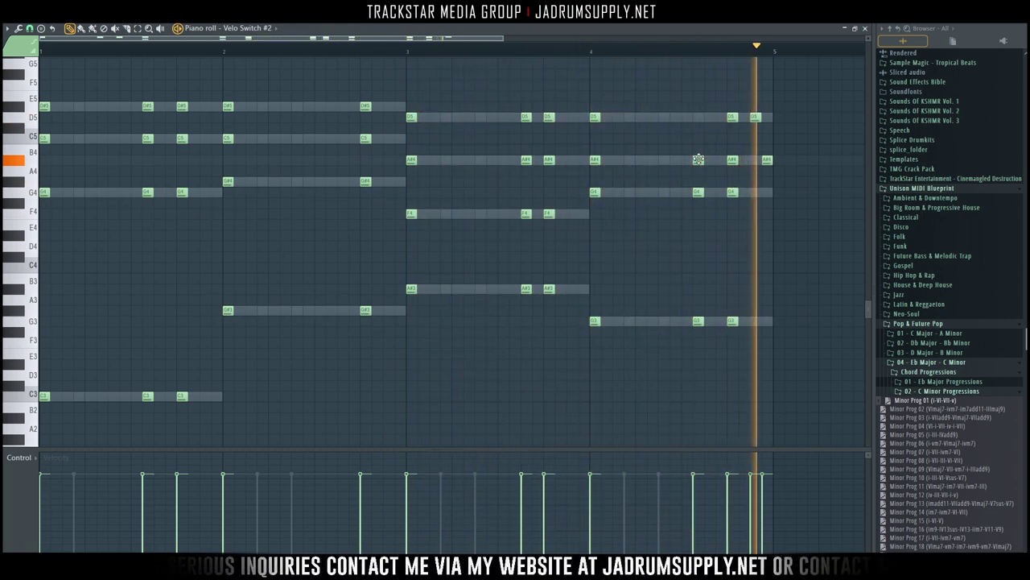
right_click(698, 192)
right_click(699, 322)
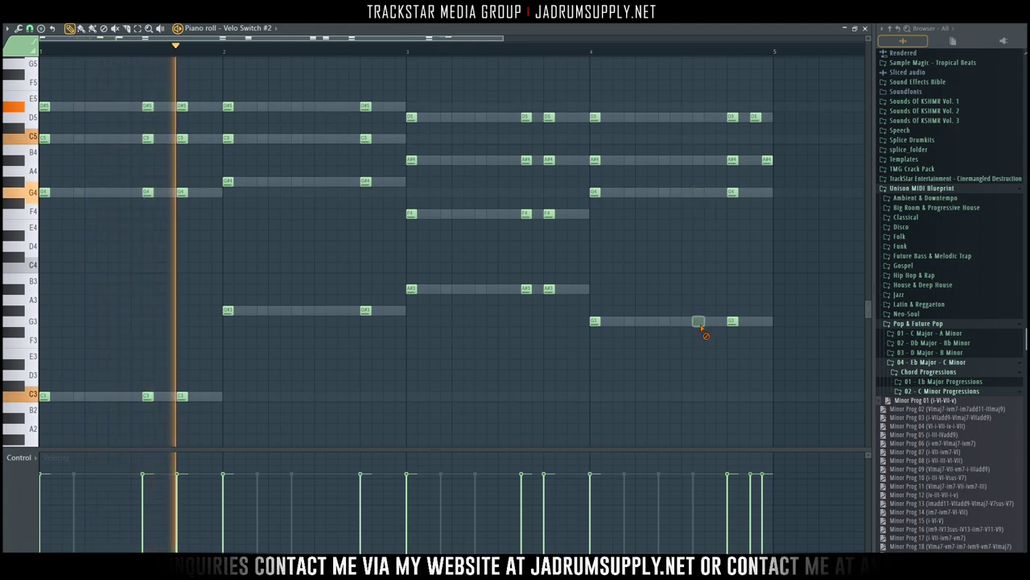
Rework the end of bar 4 with a staggered G4 and A#4, remove its last D5 and the final chord's A#4 and G4, and add a late A#4.
click(698, 191)
click(707, 161)
right_click(755, 117)
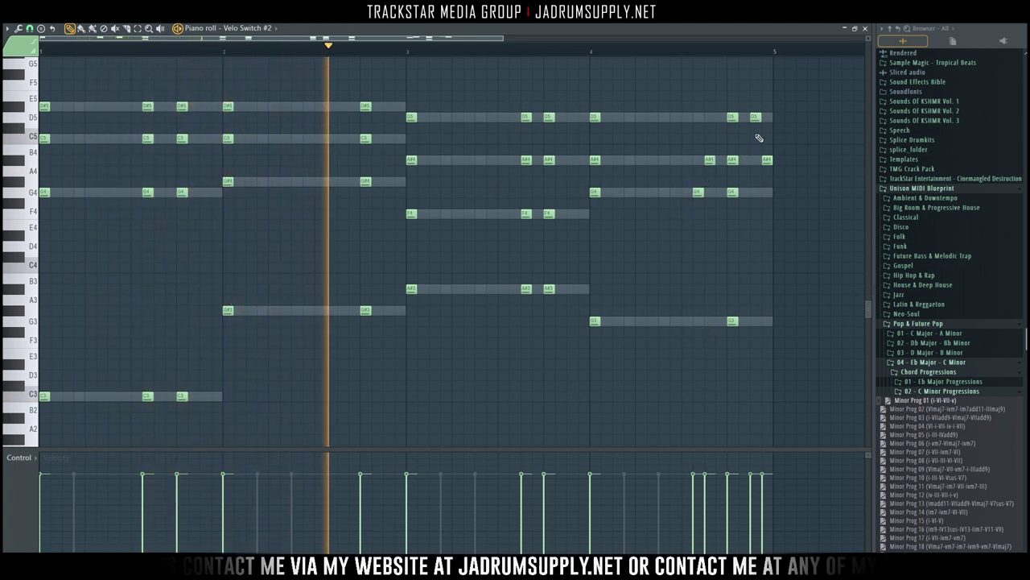
right_click(731, 159)
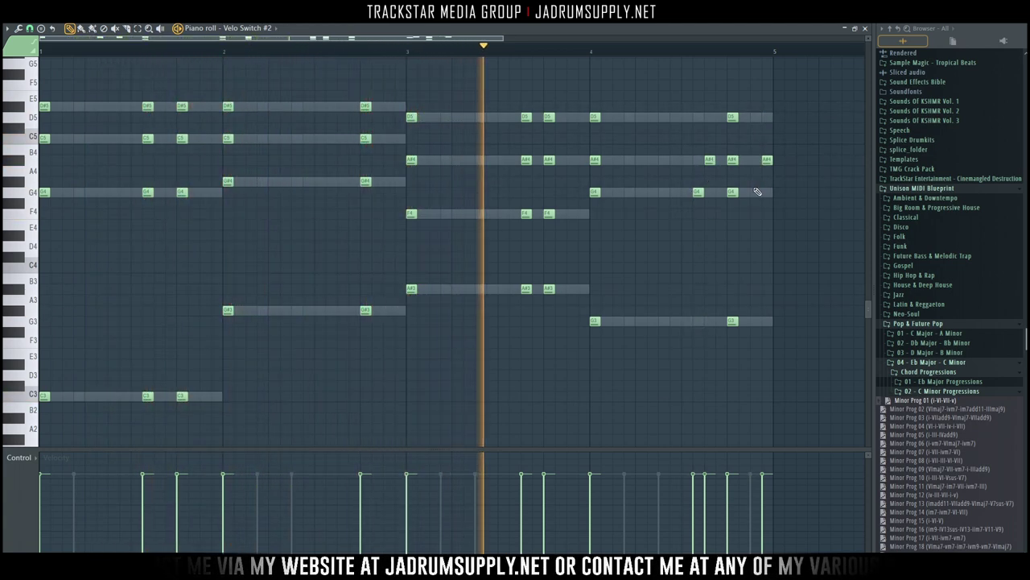
right_click(732, 192)
click(757, 159)
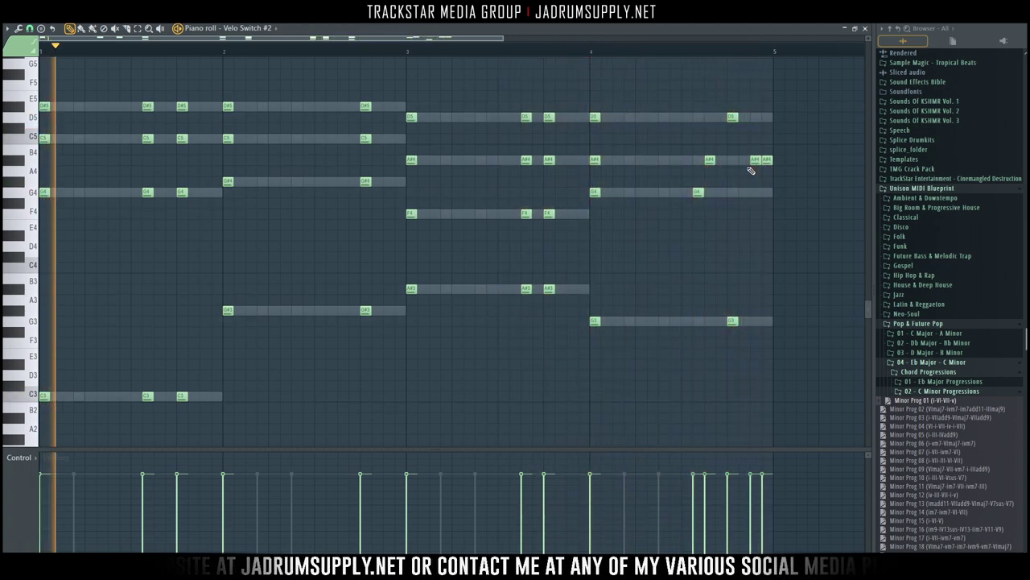
Add the Spectrasonics Omnisphere instrument as a new channel in the channel rack.
key(F6)
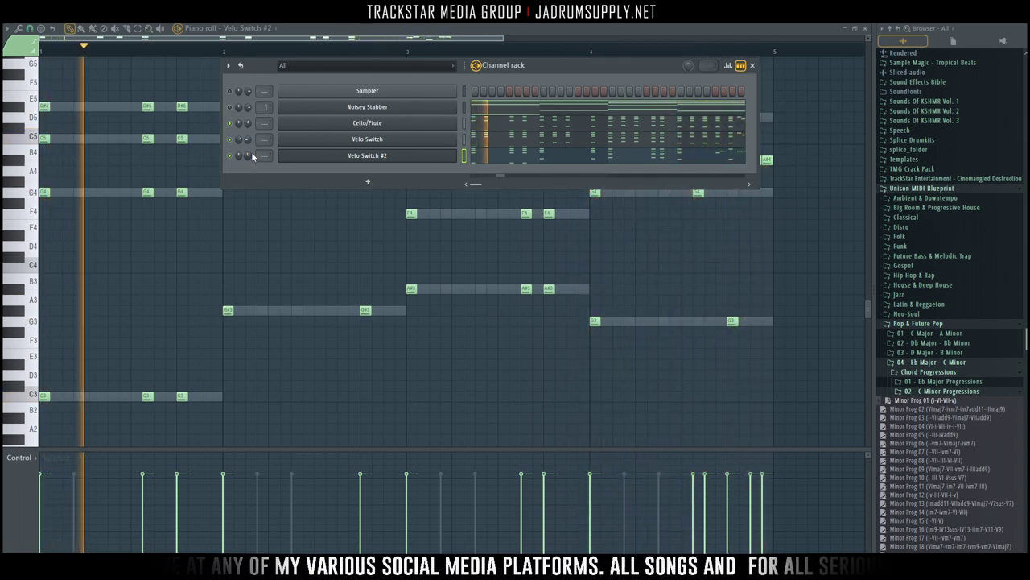
click(367, 184)
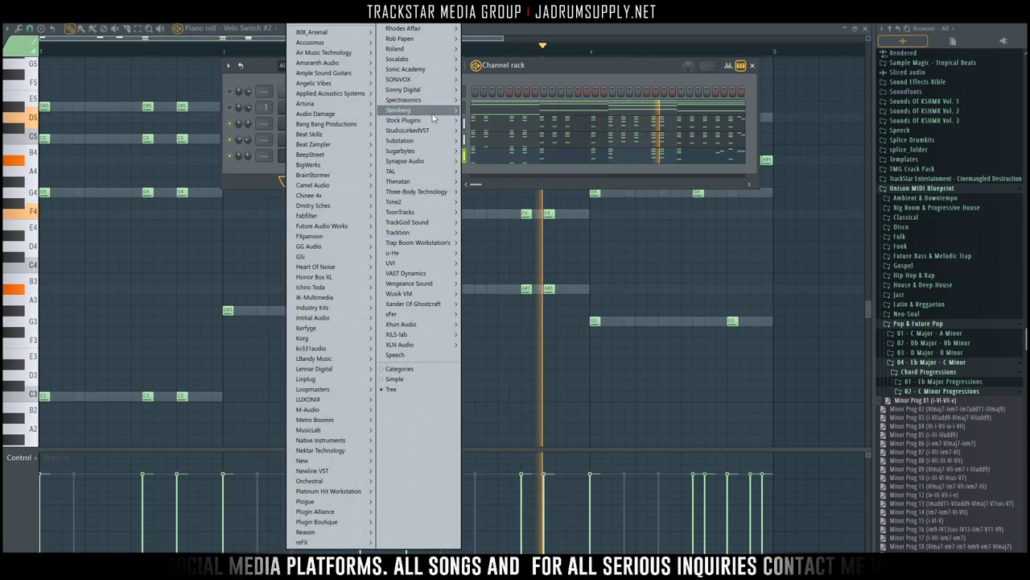
mouse_move(419, 100)
click(489, 99)
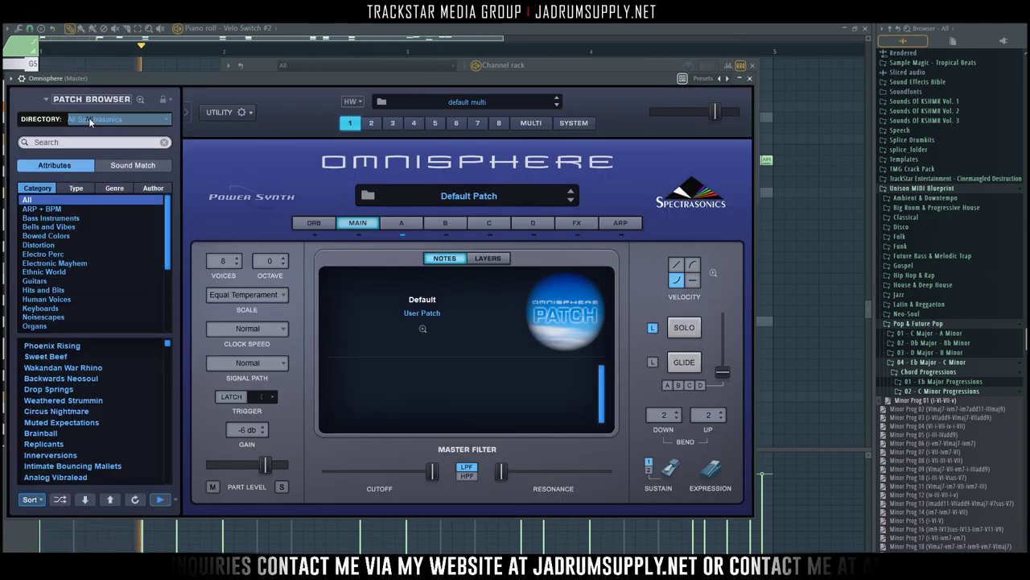
Switch the patch directory to Keyscape Library, load LA Custom C7 - Cinematic and close the instrument window.
click(90, 121)
click(109, 181)
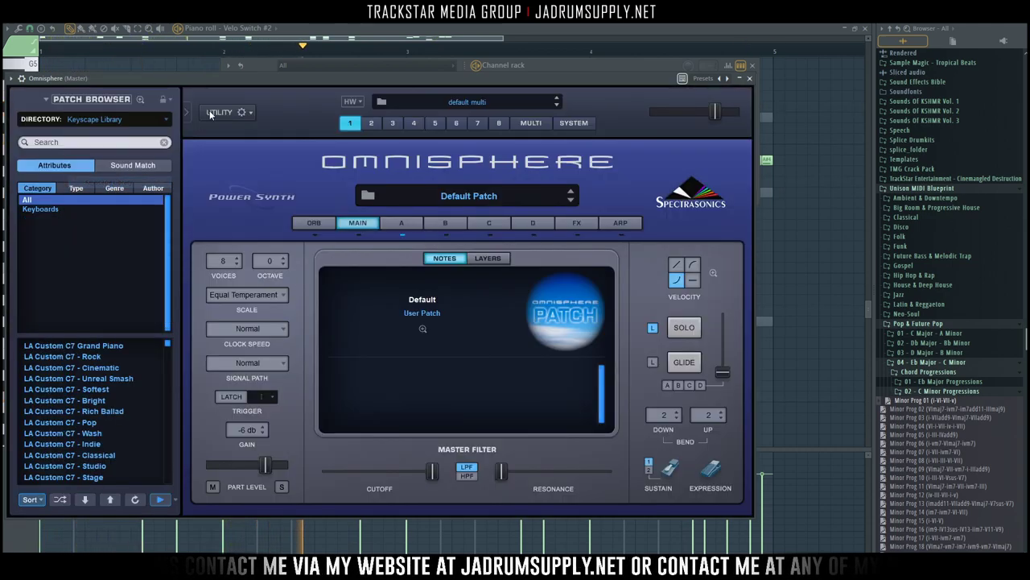
drag(344, 82, 405, 78)
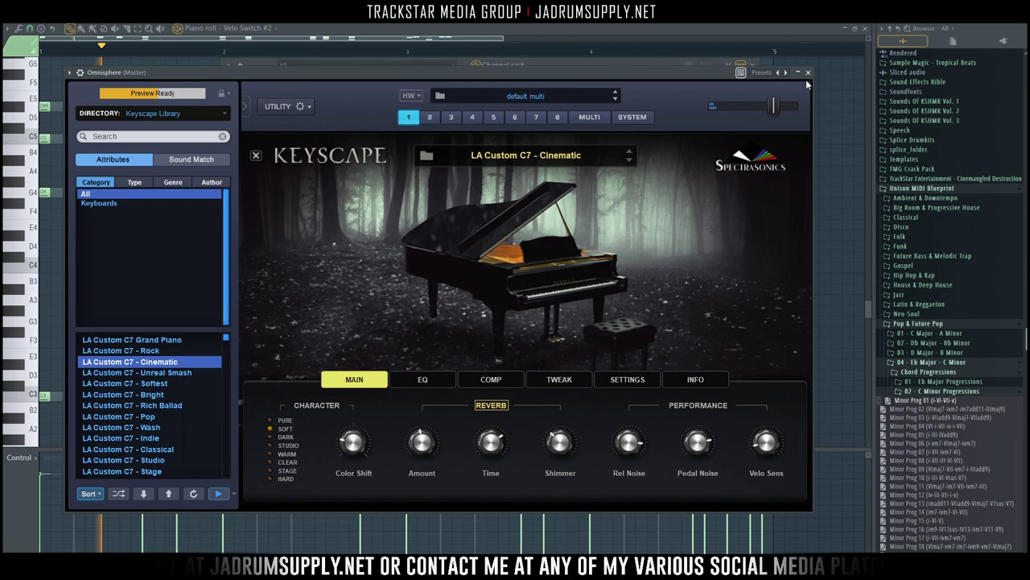
click(808, 73)
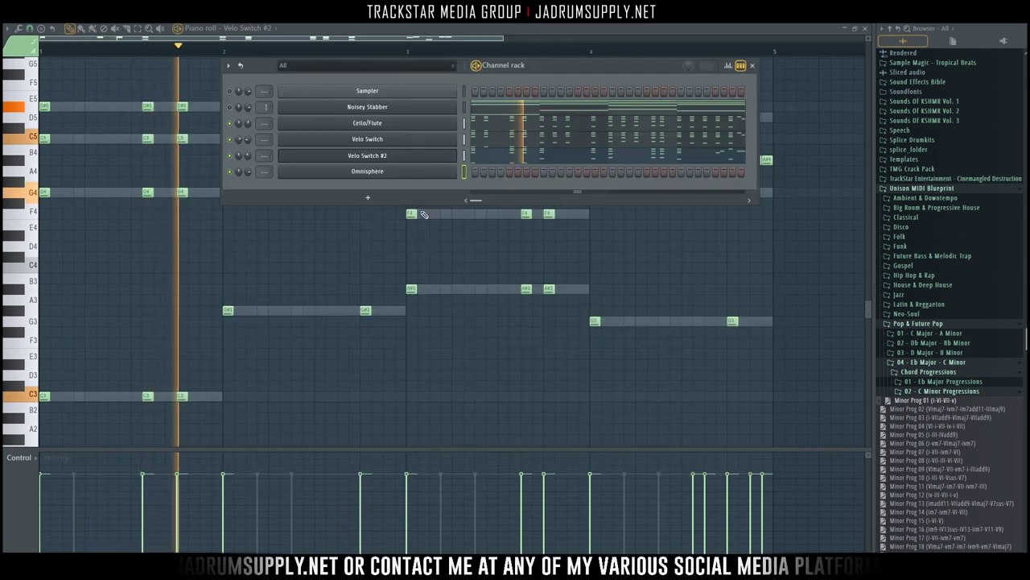
In the Omnisphere channel's piano roll, place C3, G#3 and A#3 notes at the starts of bars 1, 2 and 3.
right_click(451, 171)
click(498, 172)
scroll(212, 346, down, 3)
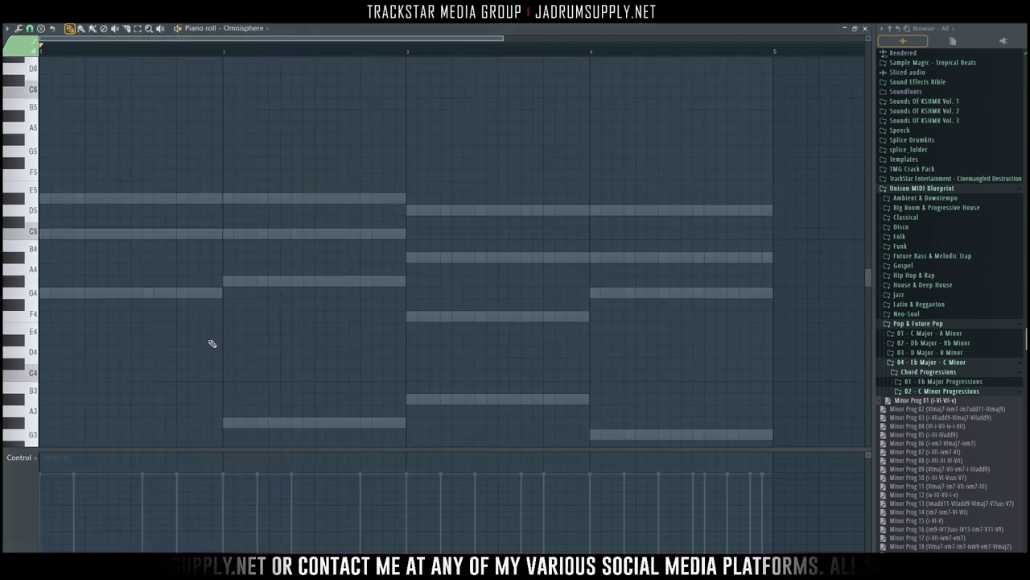
scroll(155, 273, down, 2)
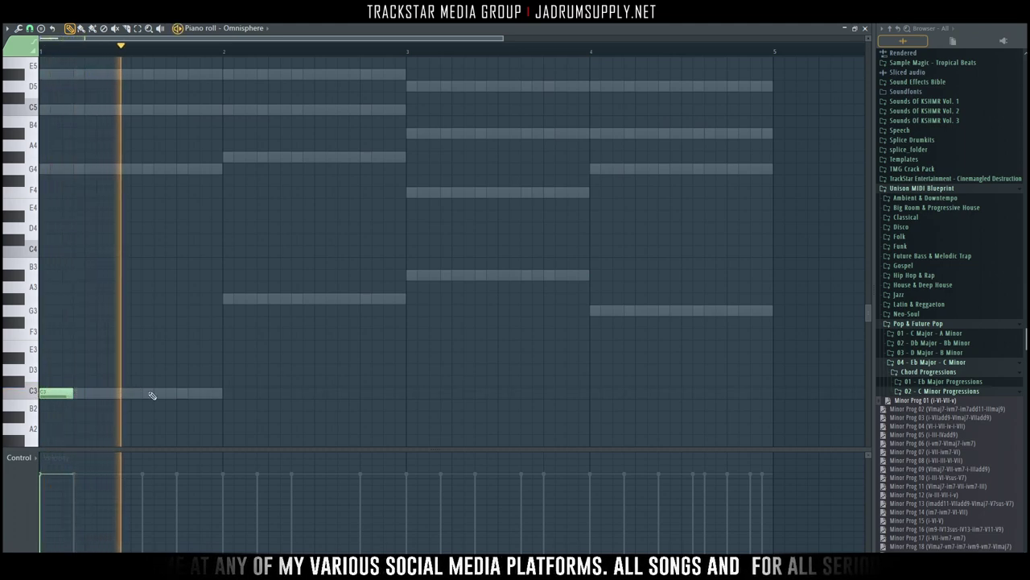
key(space)
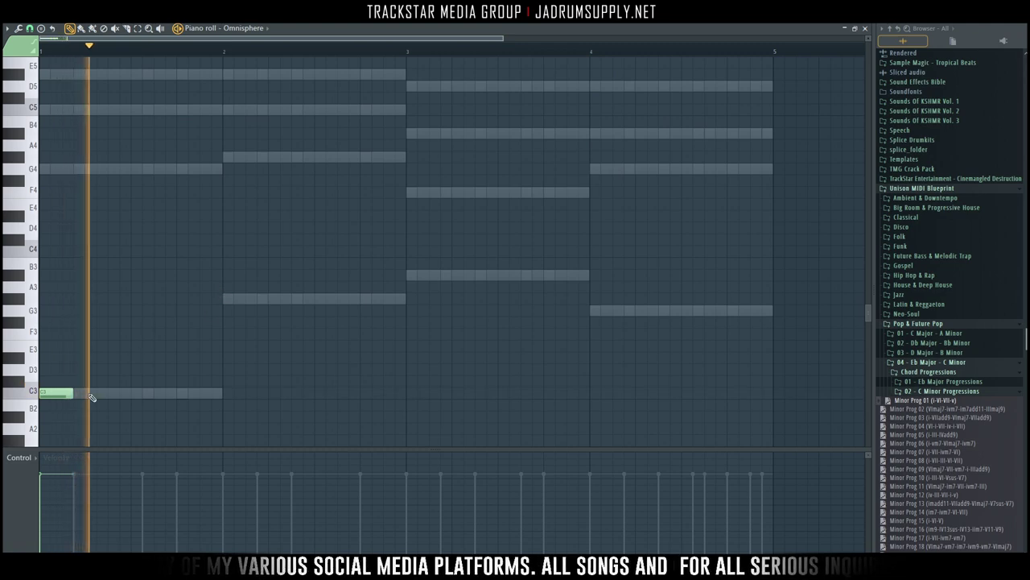
click(226, 297)
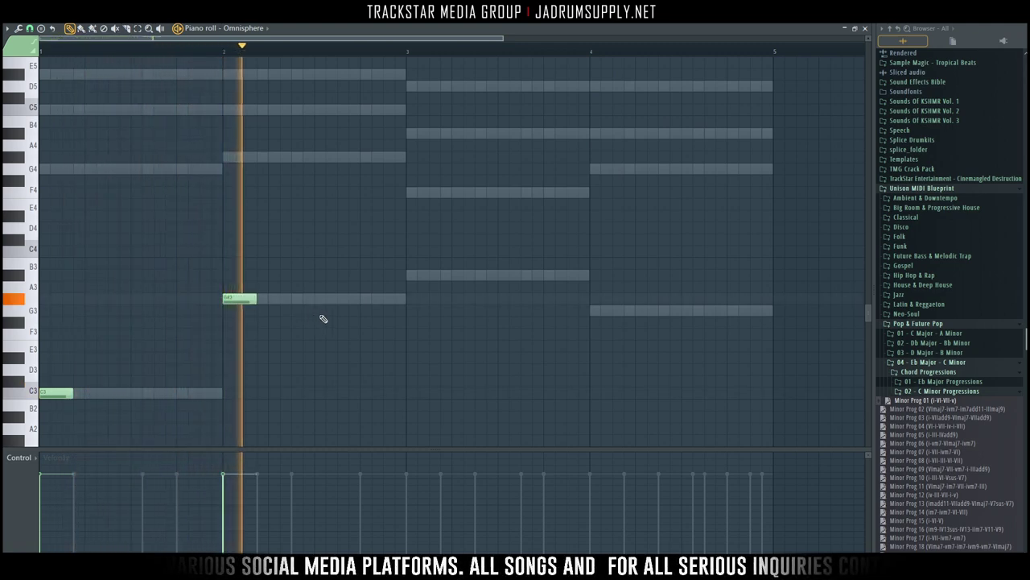
click(408, 274)
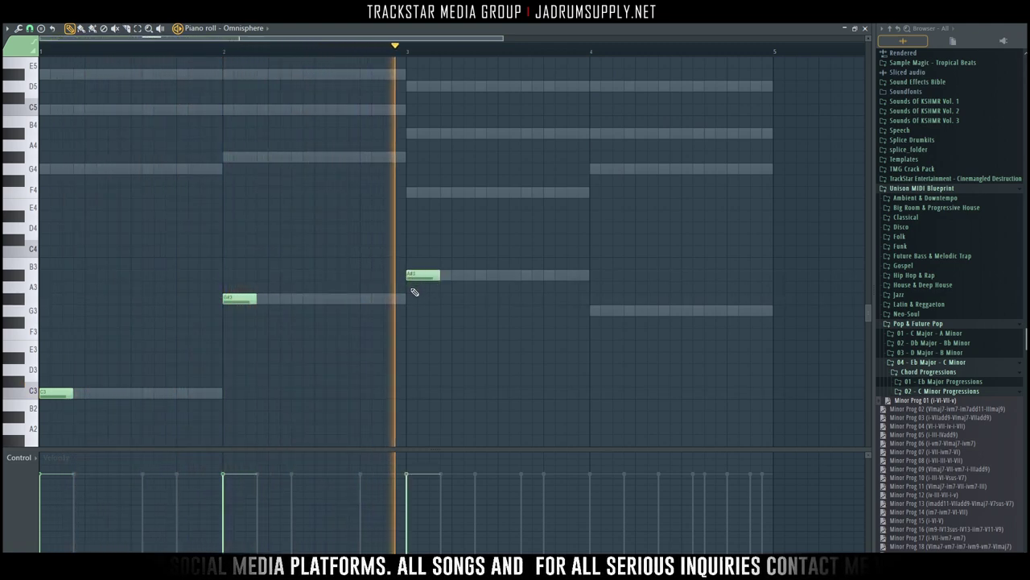
Add one-beat notes: G3 starting bar 4, plus lower-velocity G#3 and C3 notes ending bars 2 and 1.
drag(394, 298, 406, 298)
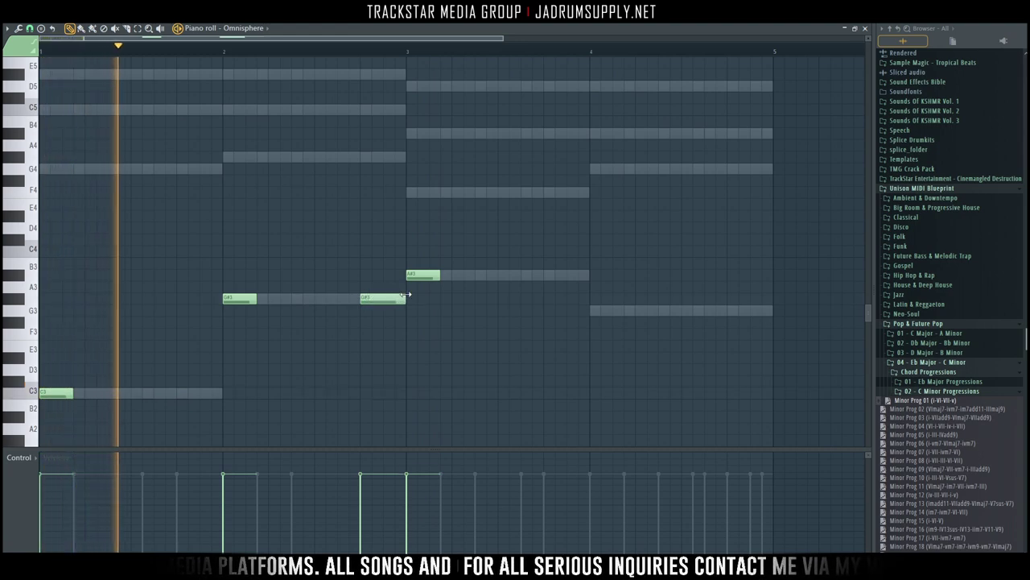
click(592, 313)
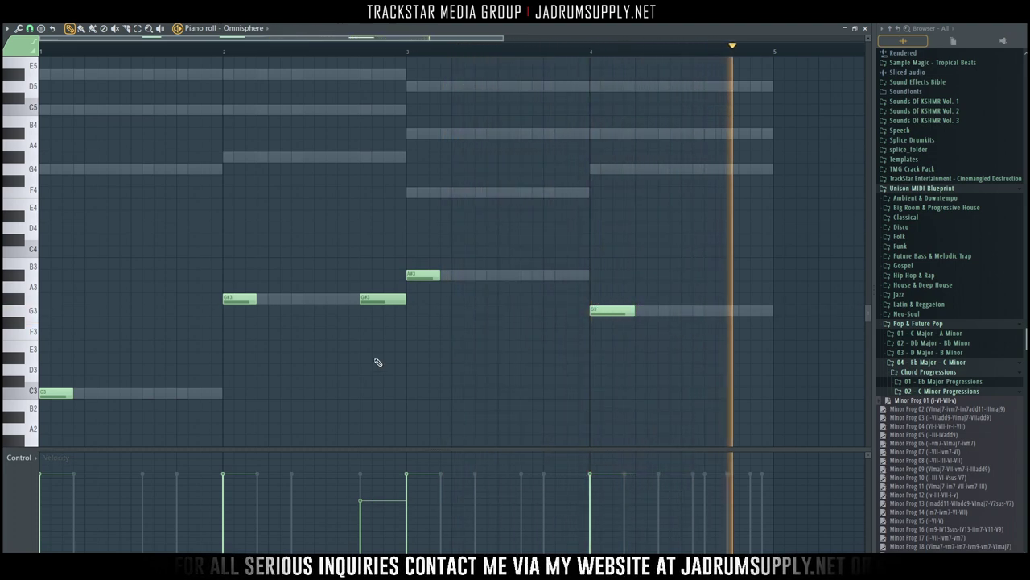
scroll(153, 394, down, 2)
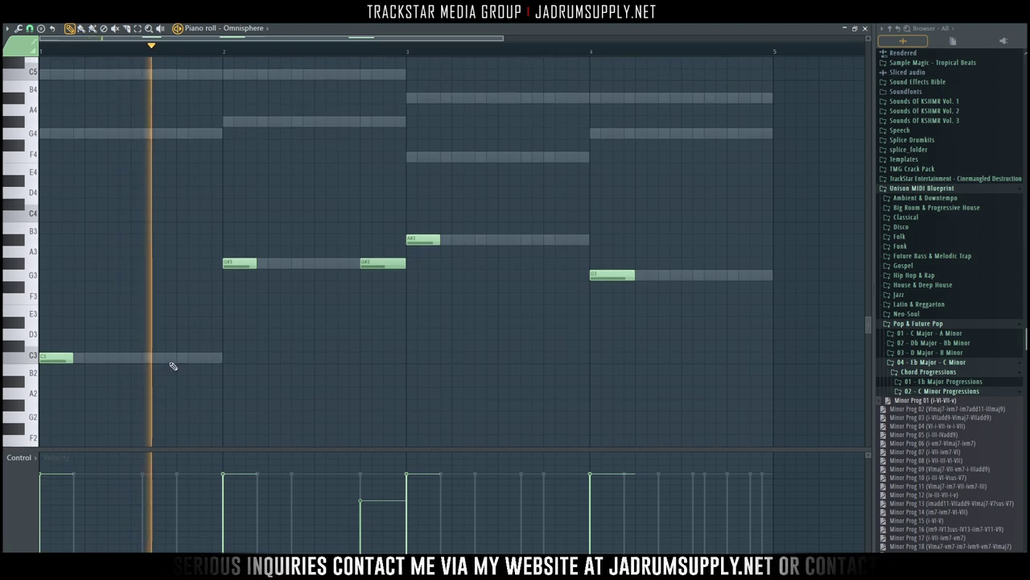
click(179, 361)
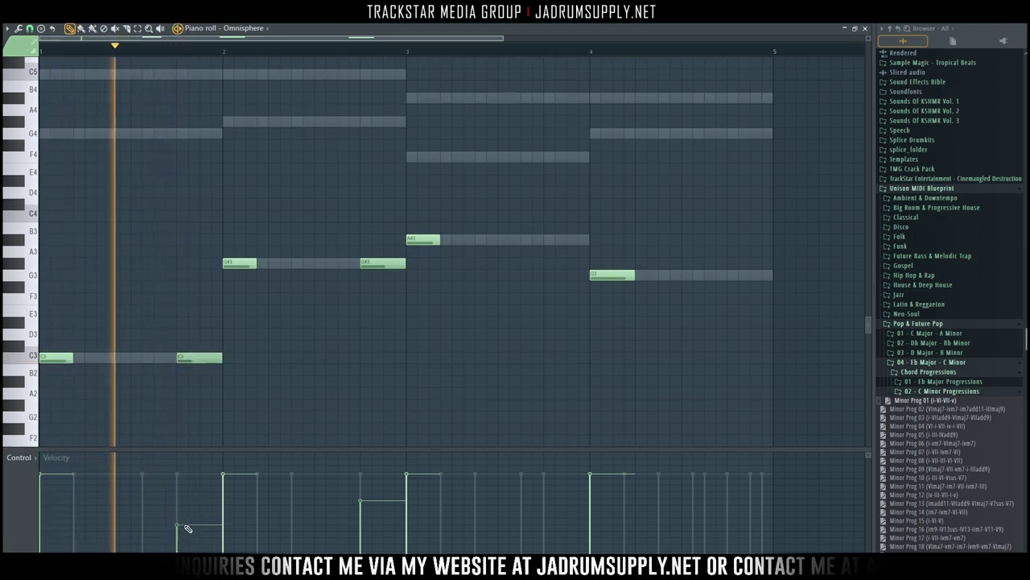
Slightly raise the velocity of bar 1's ending C3, then add half-beat G4 and C5 notes opening bar 1, with the G4 louder.
drag(187, 526, 182, 520)
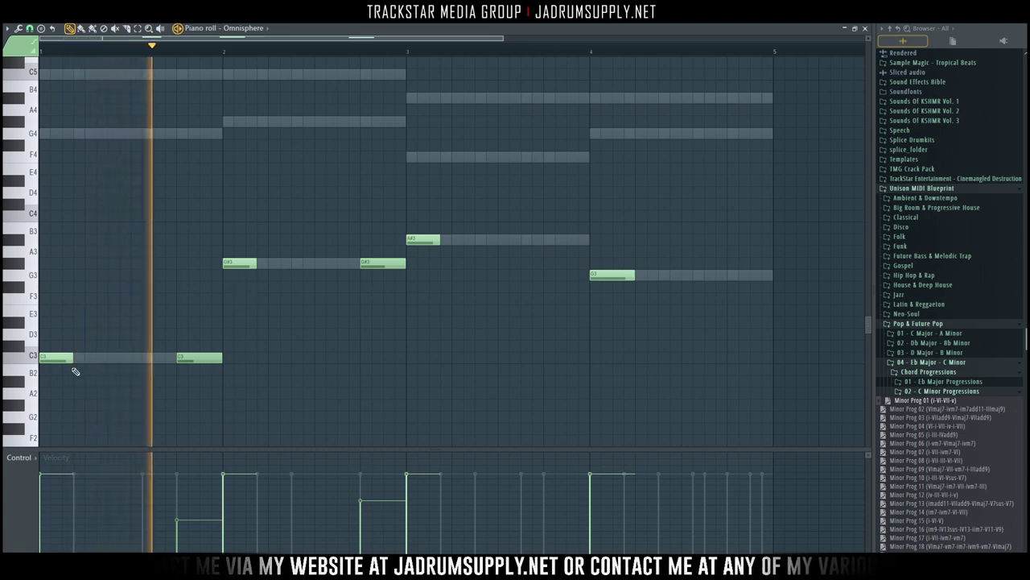
scroll(202, 265, up, 4)
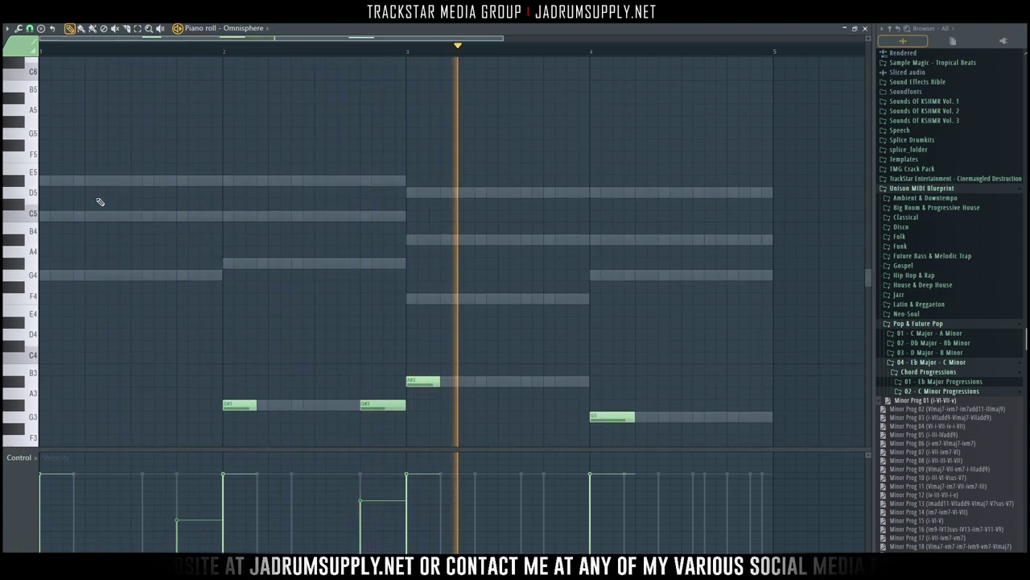
click(75, 276)
drag(83, 277, 62, 277)
click(67, 216)
key(space)
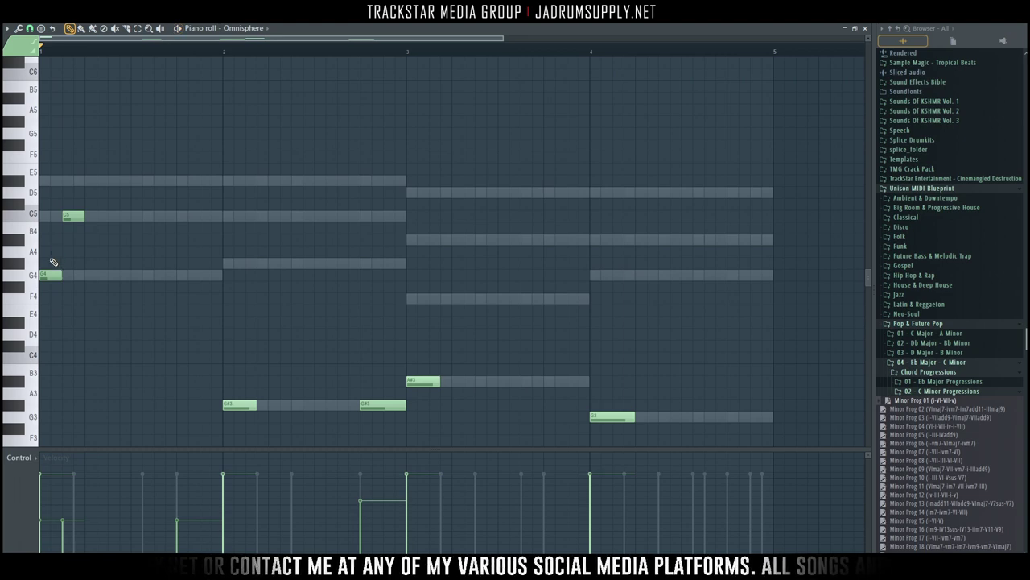
scroll(58, 282, down, 4)
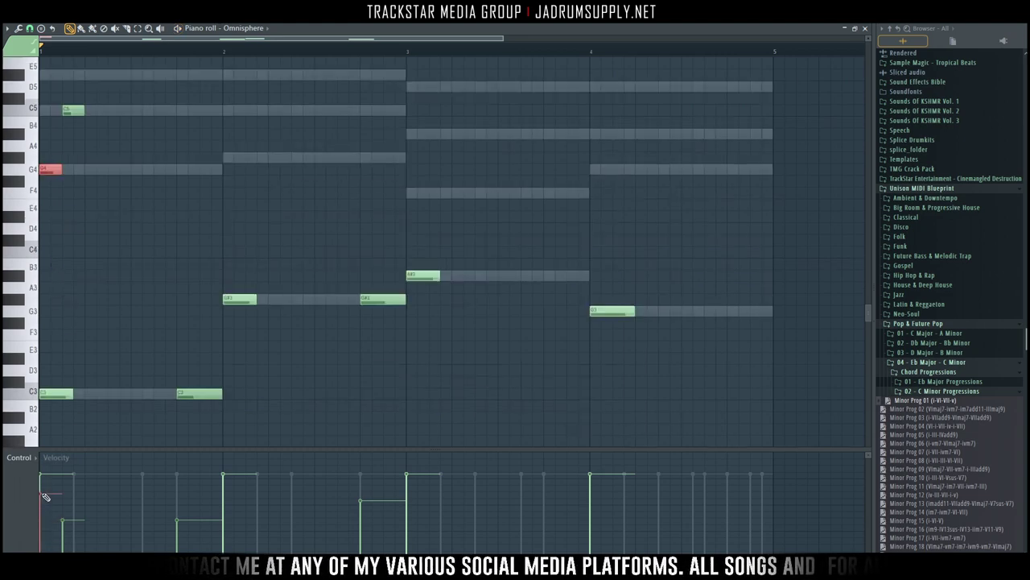
key(space)
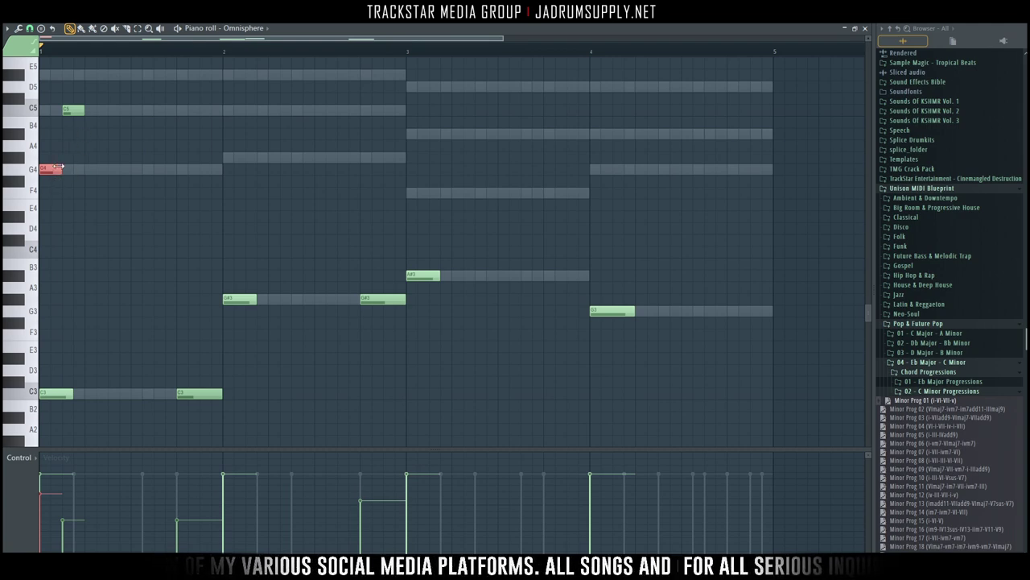
Add a half-beat D#5 after bar 1's C5, and slightly raise the C5 velocity while lowering the D#5 velocity.
key(space)
scroll(118, 89, down, 1)
key(space)
click(95, 118)
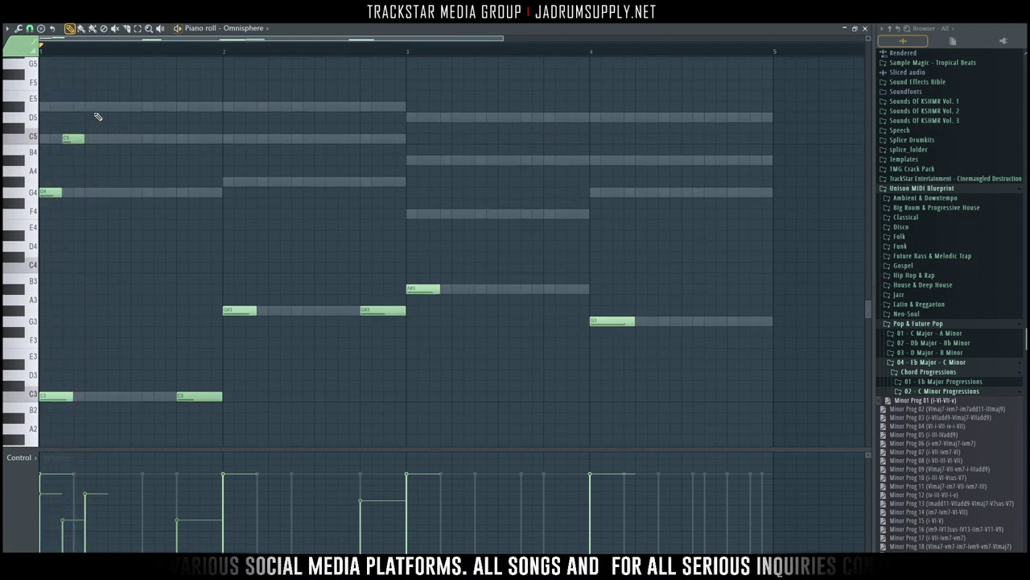
click(87, 108)
scroll(88, 112, up, 4)
key(space)
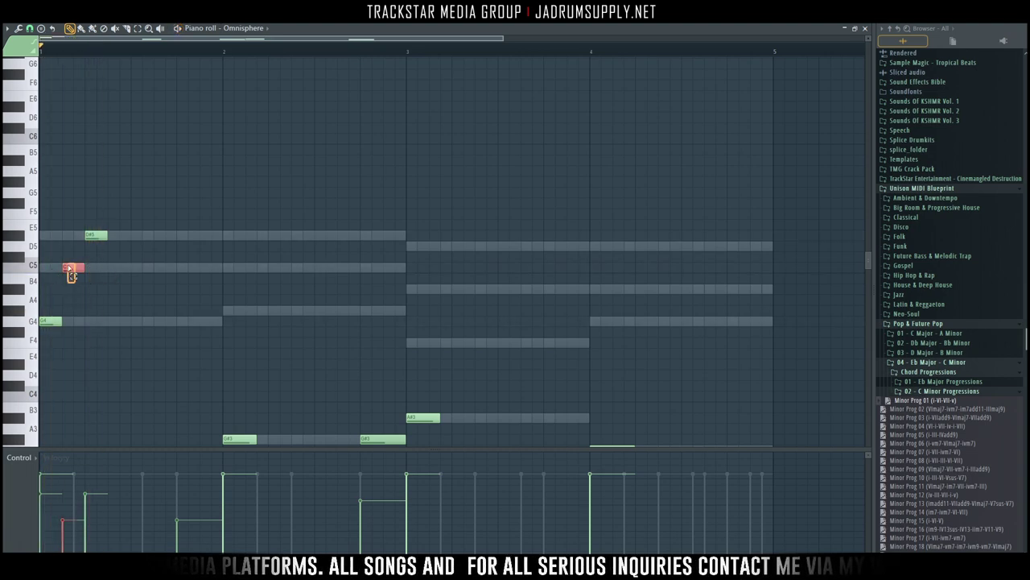
drag(68, 276, 80, 264)
scroll(81, 262, down, 4)
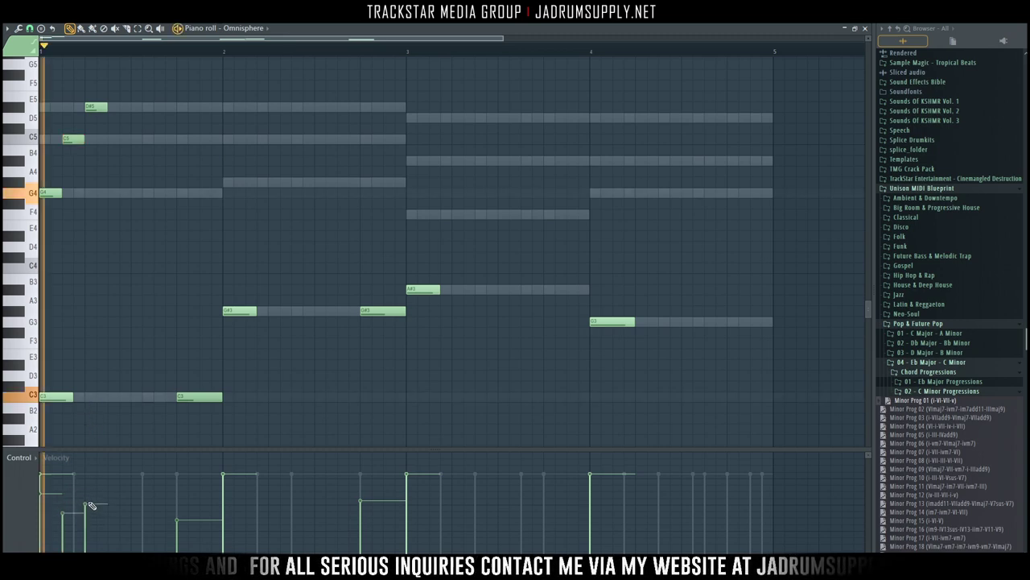
Complete bar 1's figure with half-beat C5 and G4 notes after the D#5, each at a progressively lower velocity.
key(space)
key(space)
click(113, 139)
key(space)
key(space)
click(133, 193)
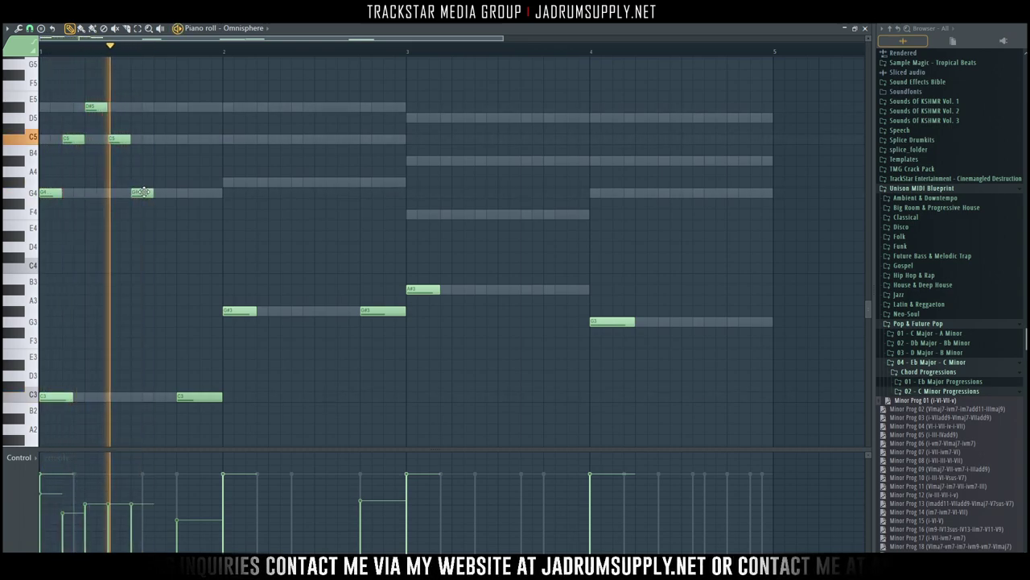
key(space)
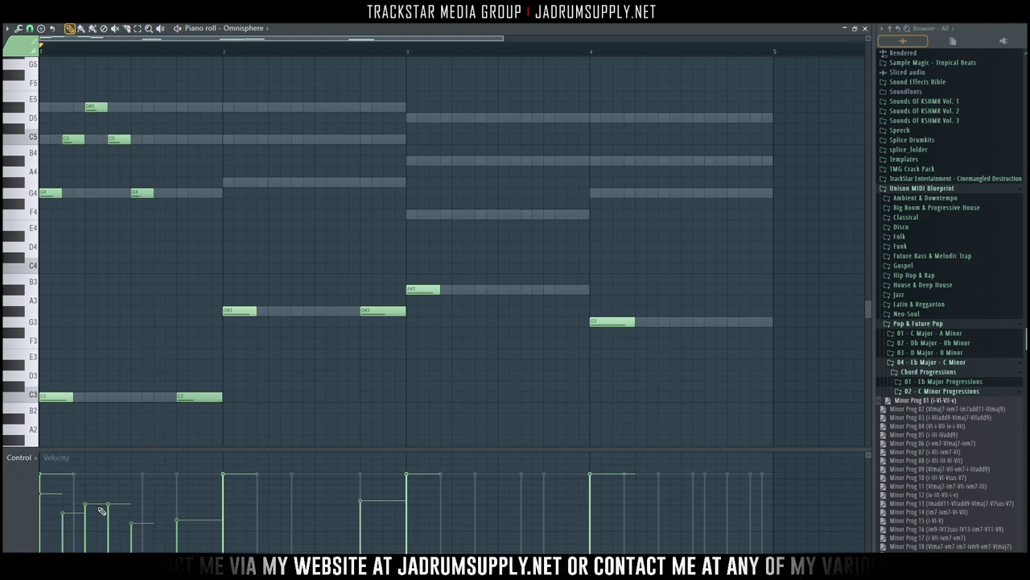
key(space)
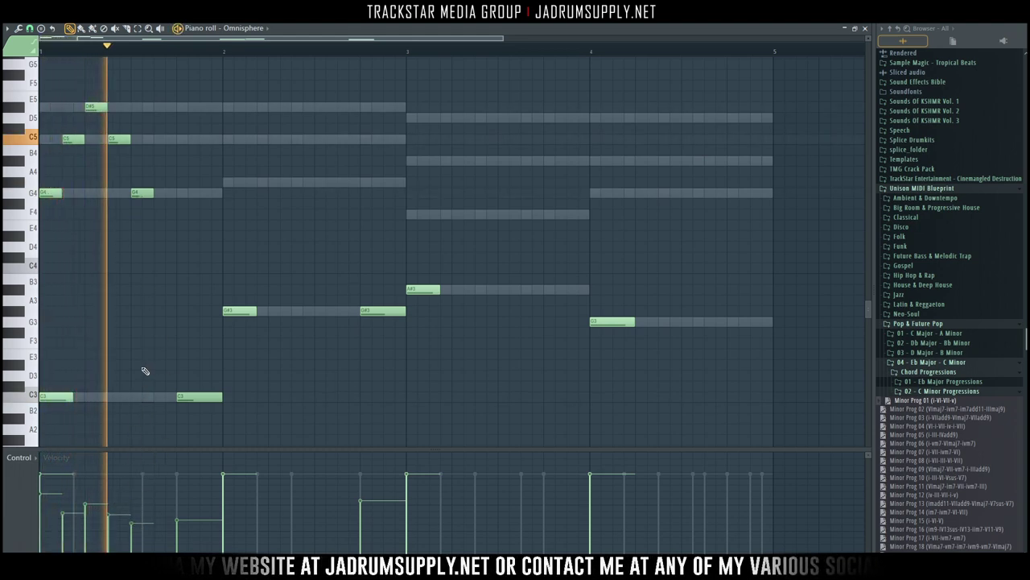
key(space)
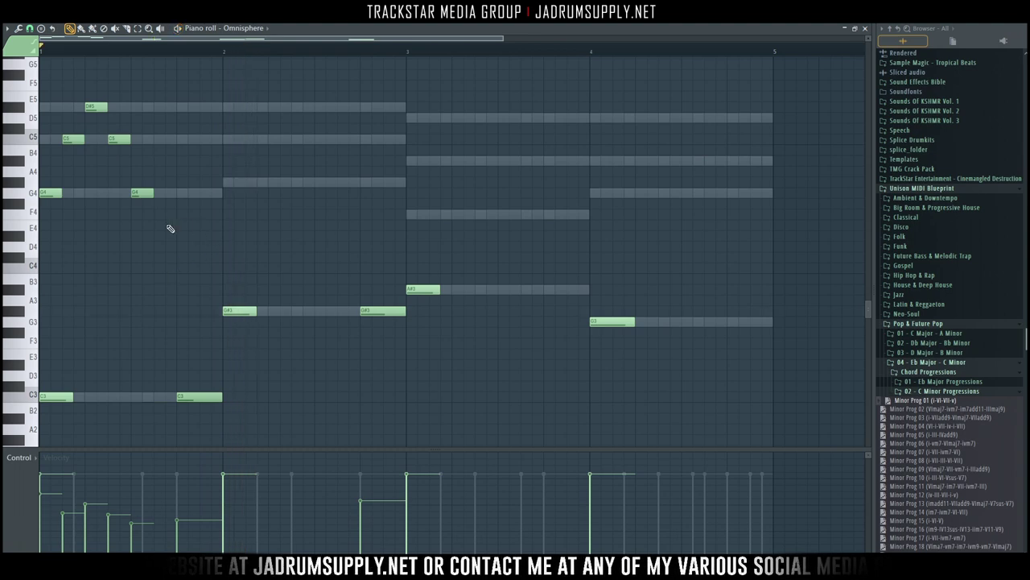
Copy bar 1's five-note figure to bar 2 and repitch it to G#4, C5, D#5, C5, G#4.
drag(179, 227, 32, 102)
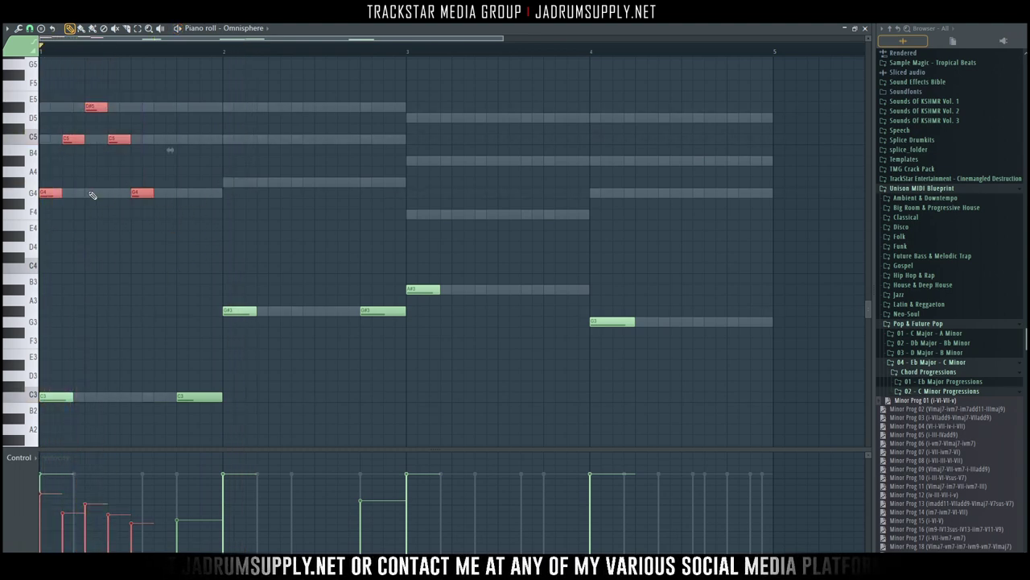
drag(230, 174, 240, 176)
scroll(266, 213, up, 1)
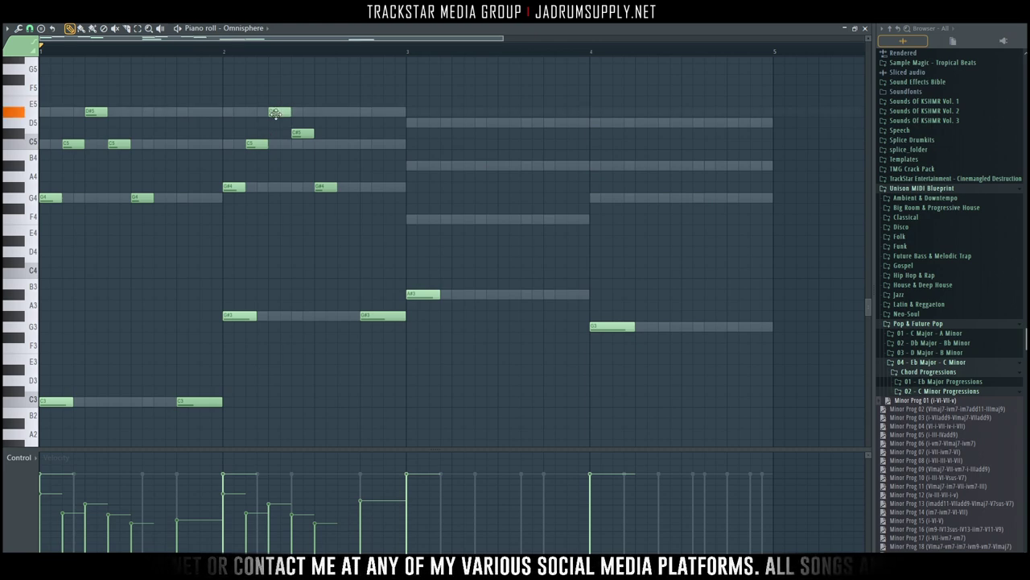
drag(299, 130, 301, 141)
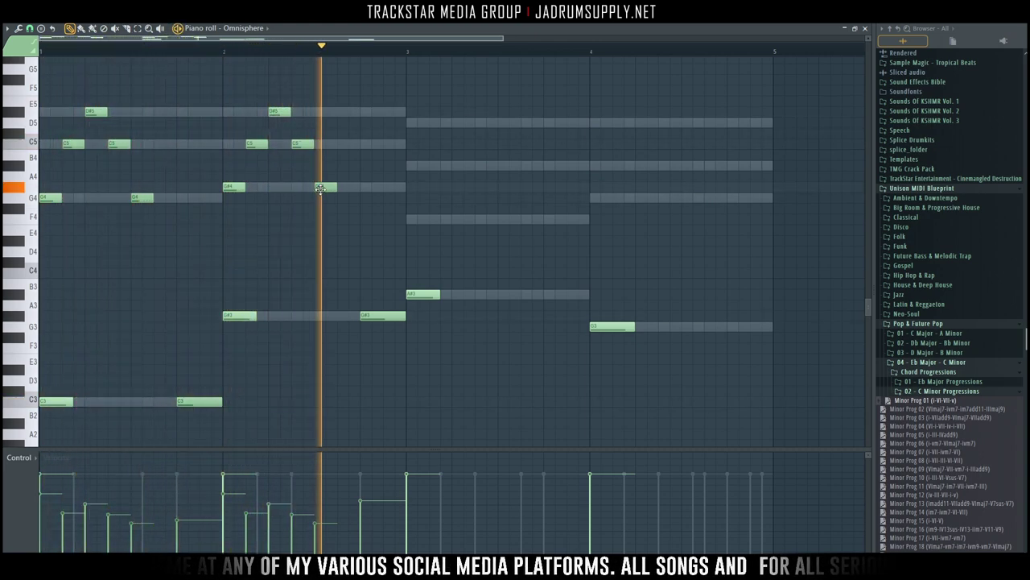
Copy the figure to bar 3 as F4, A#4, D5, A#4, F4, and split the first A#4 into quarter-beat A#4 and C5 notes.
key(space)
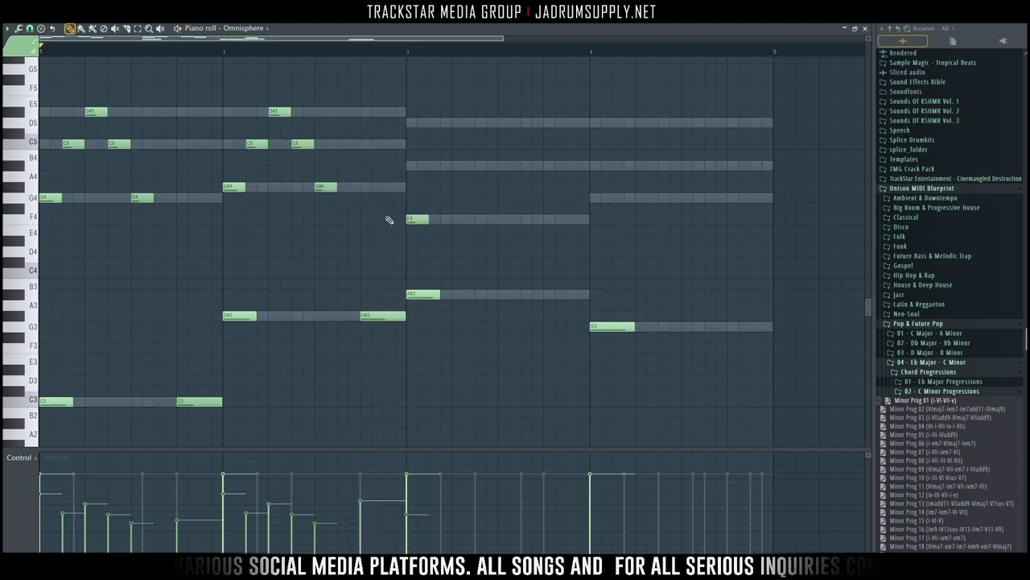
drag(354, 234, 264, 189)
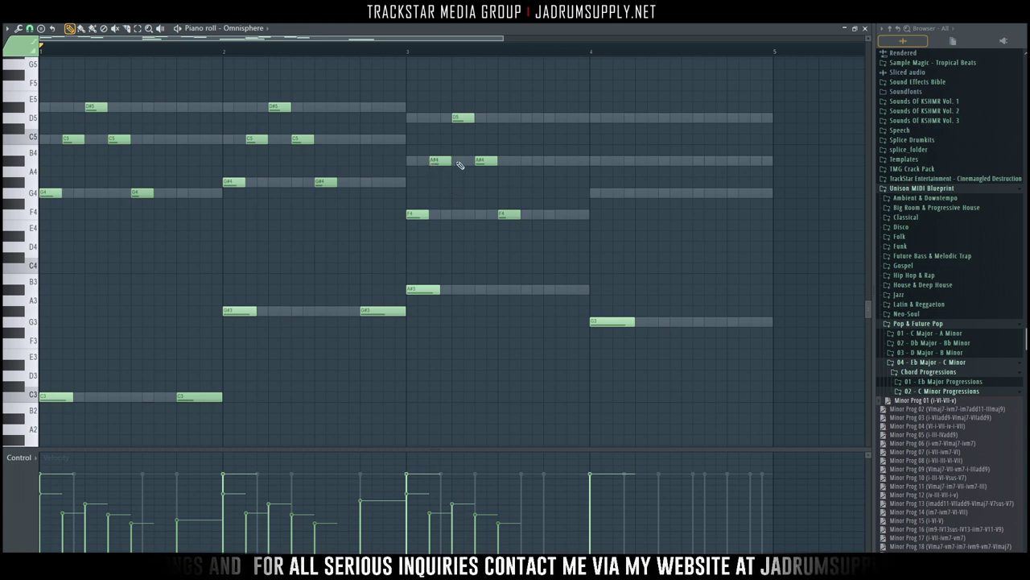
key(space)
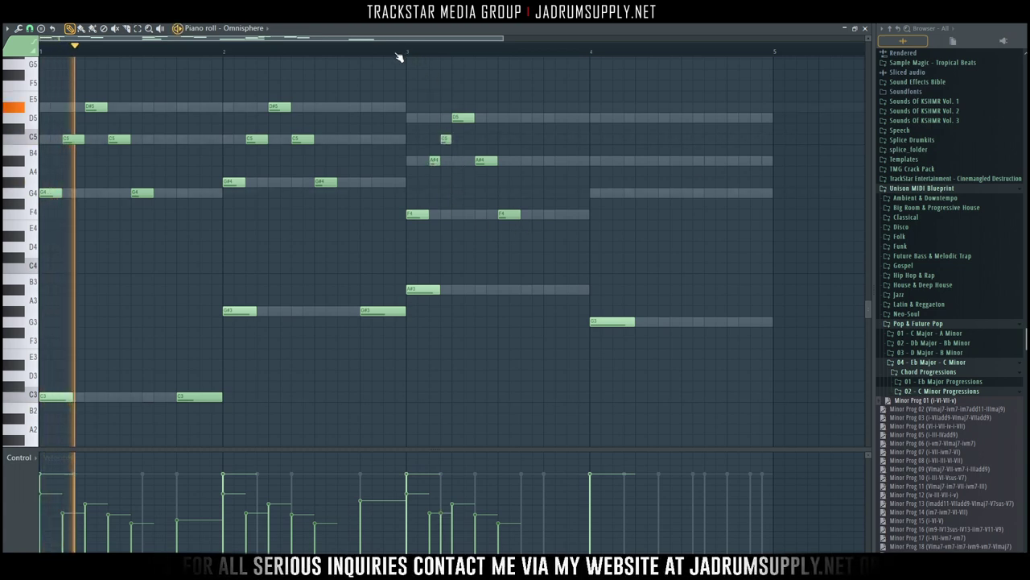
Fine-tune the velocities of the five melody notes in bar 2.
drag(226, 71, 348, 210)
scroll(347, 209, down, 1)
ctrl+click(272, 219)
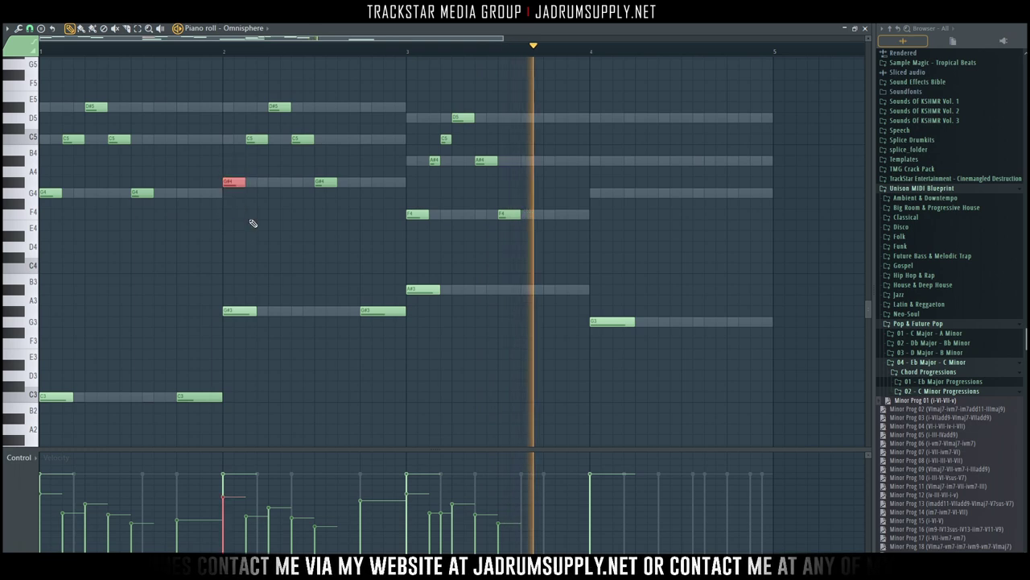
Try the F4 opening bar 3 an octave higher, then delete that note.
click(417, 214)
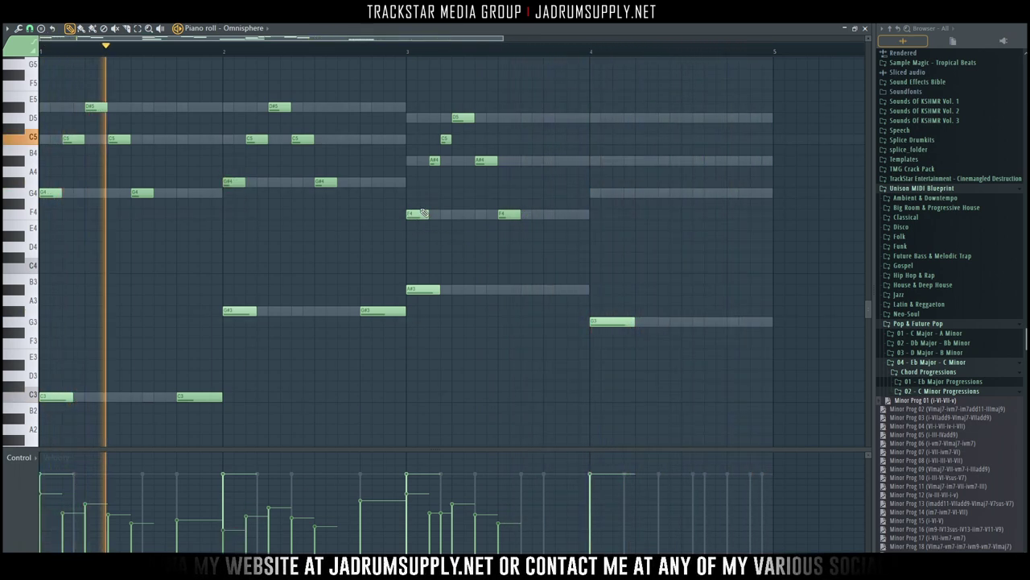
key(ctrl+Up)
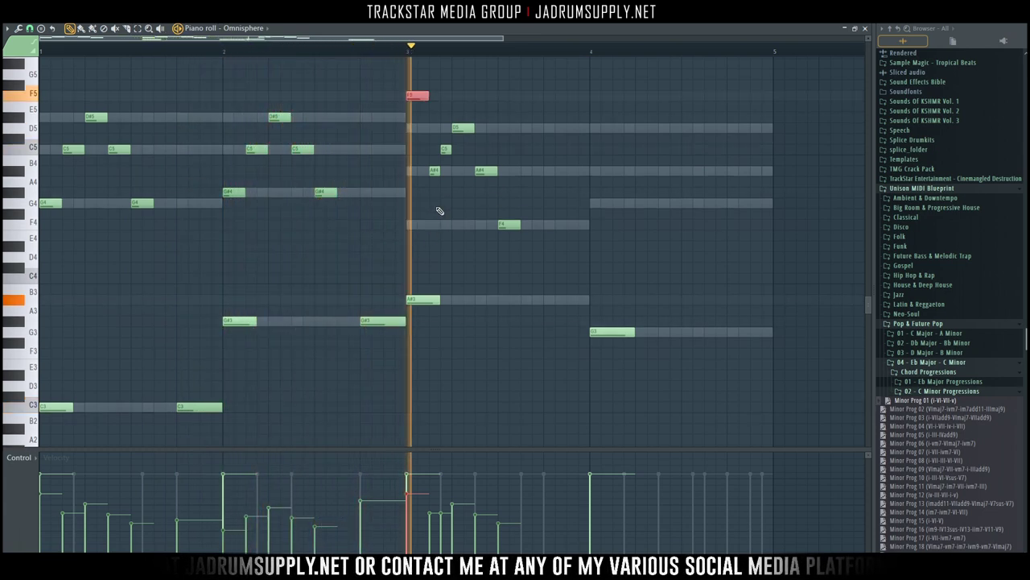
key(Delete)
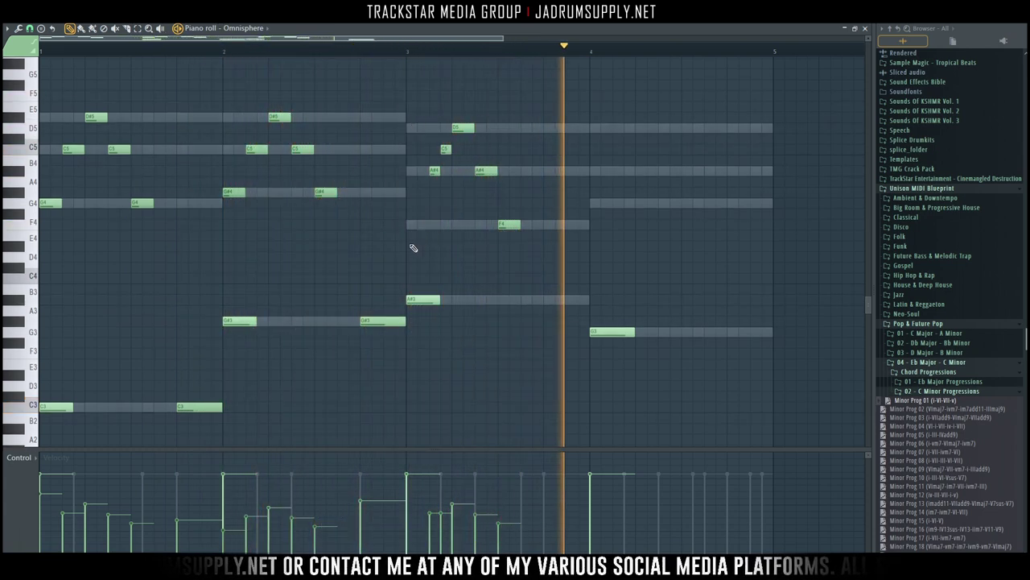
Lengthen bar 2's last G#4 and bar 3's F4 to one beat, and add a one-beat A#3 ending bar 3.
drag(335, 192, 359, 193)
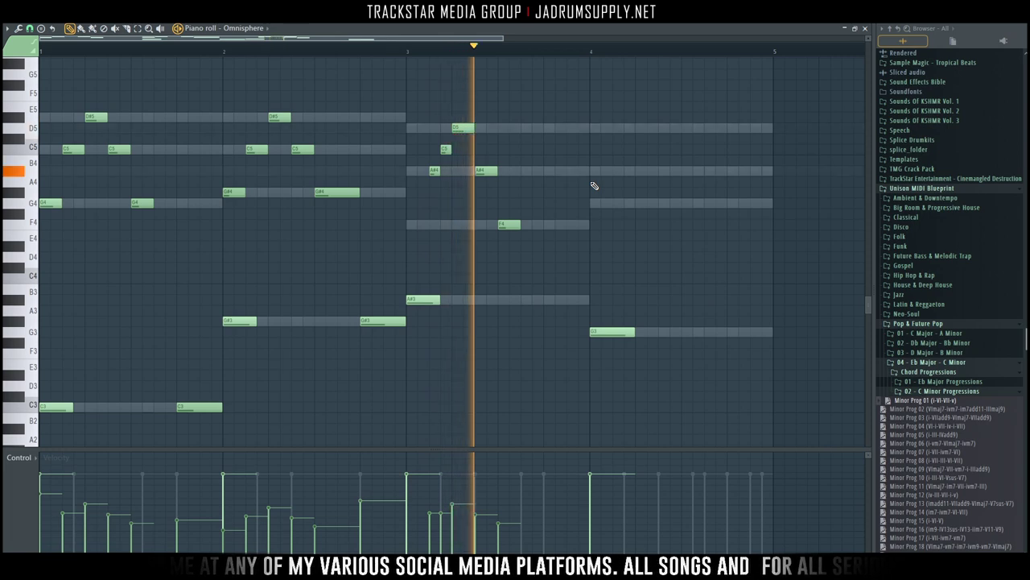
drag(519, 228, 543, 225)
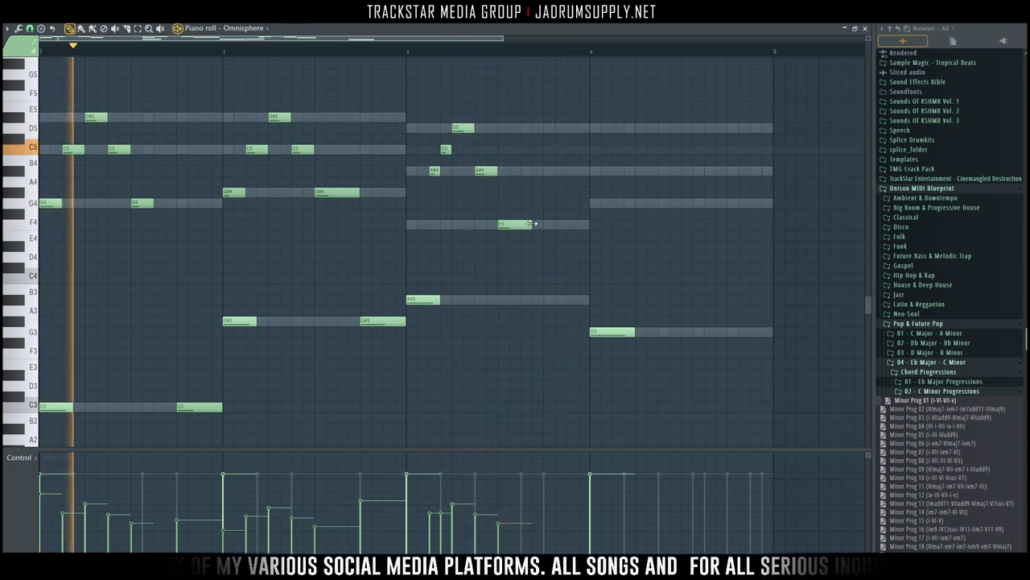
click(546, 301)
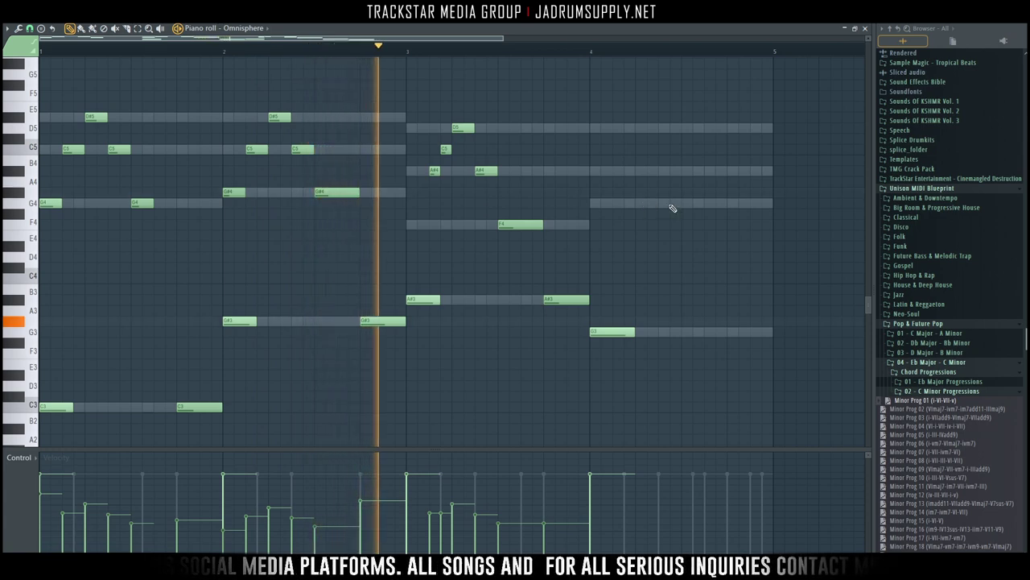
Copy bar 3's notes except its opening A#3 into bar 4, starting half a beat in so the last note ends the bar.
drag(583, 313, 434, 121)
scroll(446, 153, down, 1)
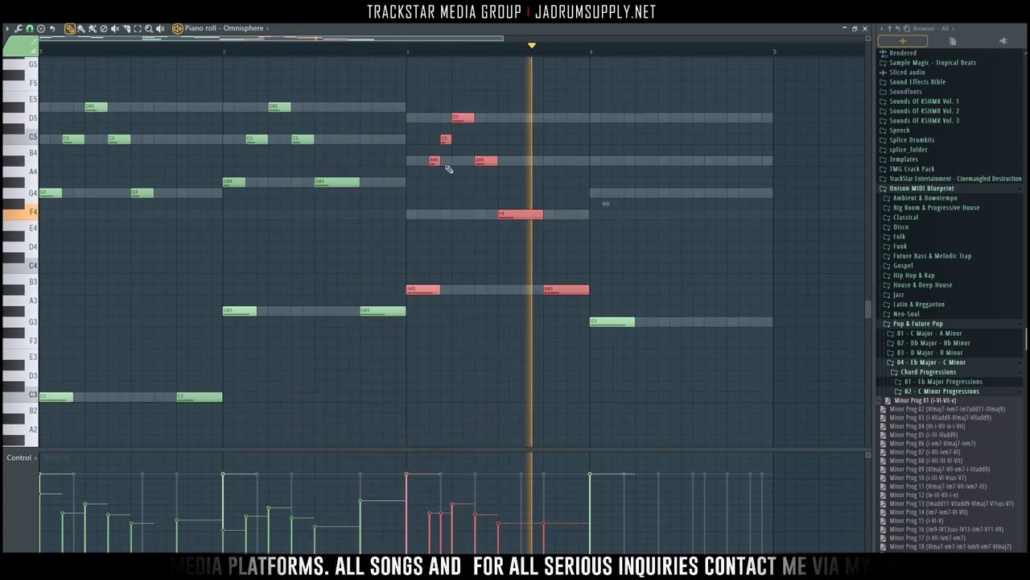
ctrl+shift+click(425, 293)
drag(434, 161, 638, 171)
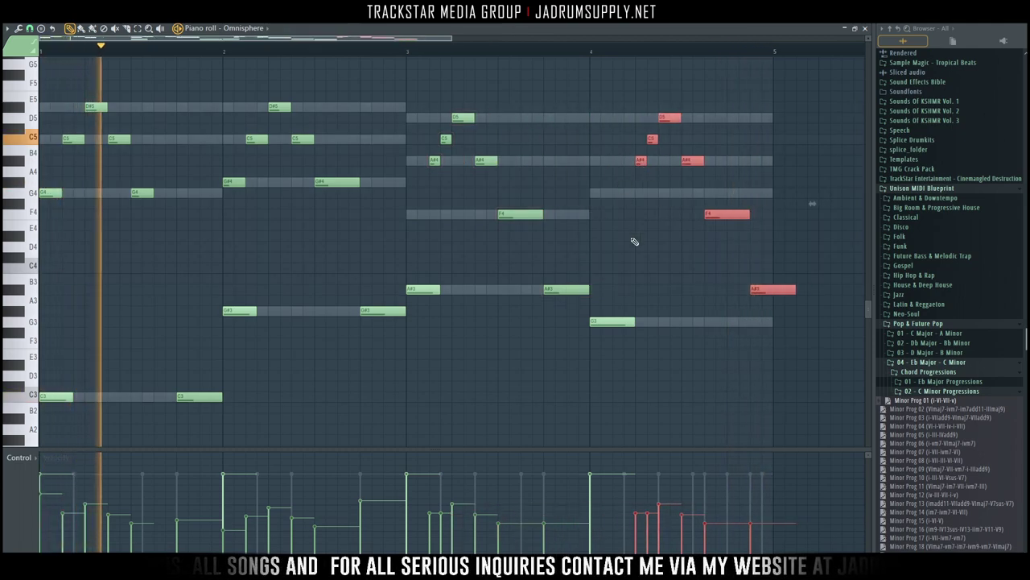
drag(719, 214, 696, 214)
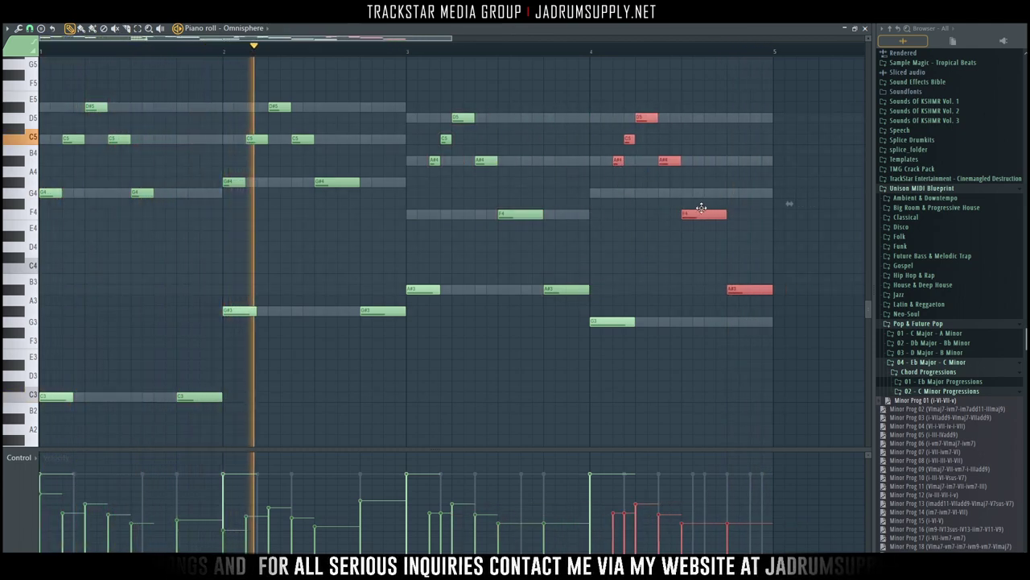
click(636, 172)
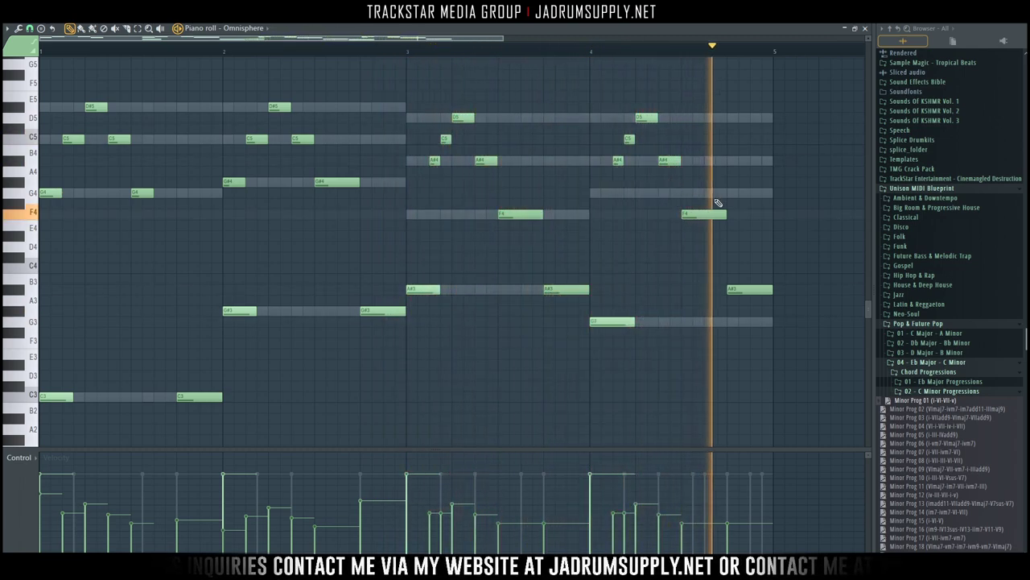
Change bar 4's F4 to a half-beat G4, and duplicate the A#4, C5, D5 run two beats later without the overhanging G4.
drag(695, 213, 695, 193)
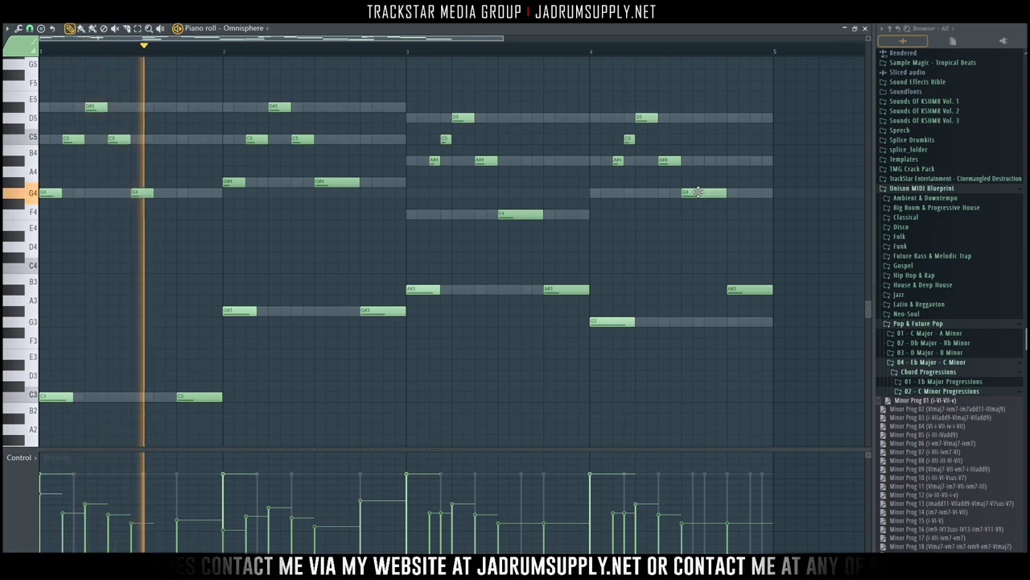
drag(712, 207, 723, 138)
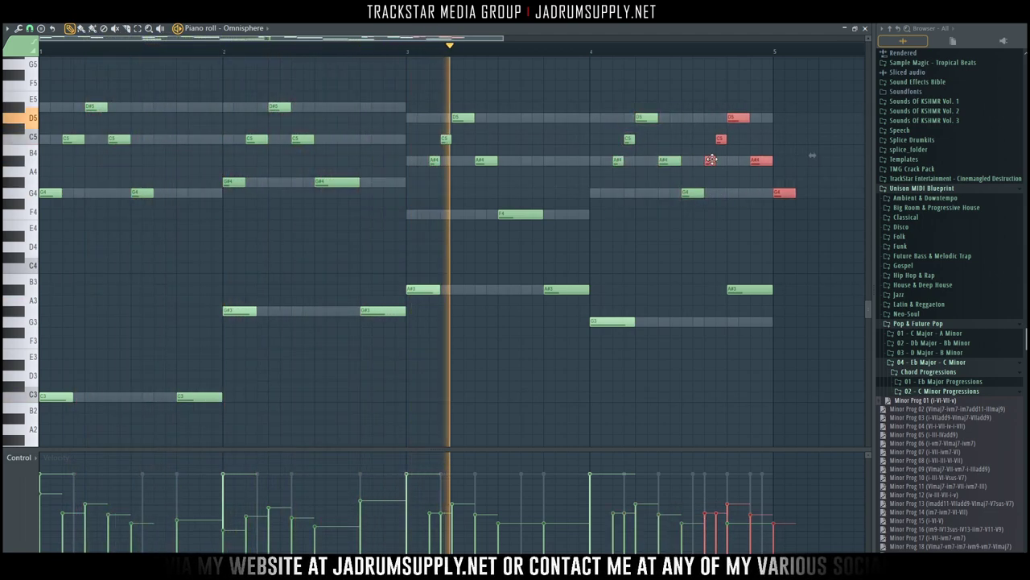
right_click(791, 195)
Remove the A#3 ending bar 4 and finish the bar with quarter-beat A#4 and G4 notes.
right_click(765, 290)
ctrl+click(758, 183)
click(758, 193)
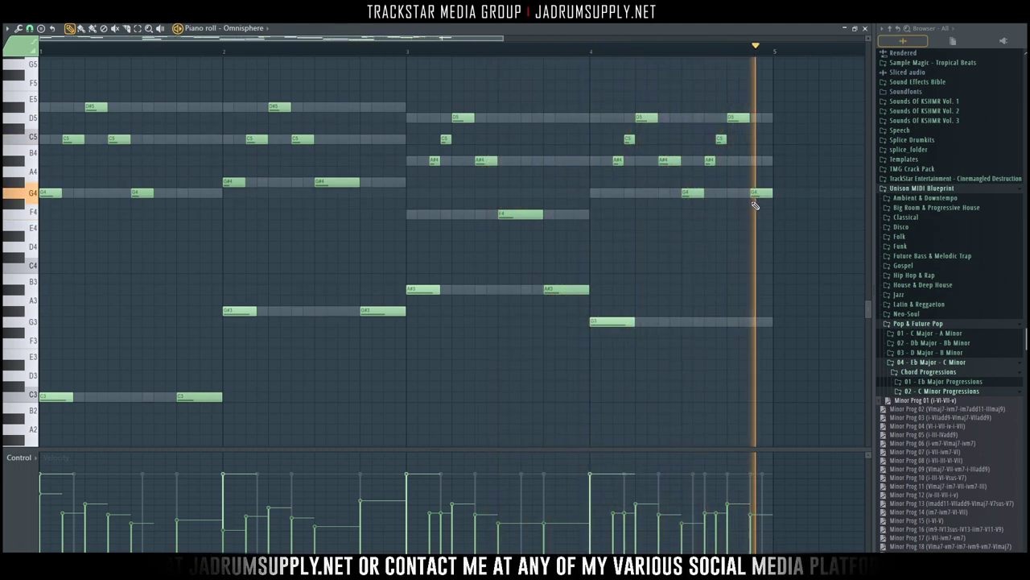
drag(753, 192, 764, 187)
Raise the velocities of bar 4's melody notes and vary them, keeping the two D5 notes loudest.
drag(778, 305, 616, 101)
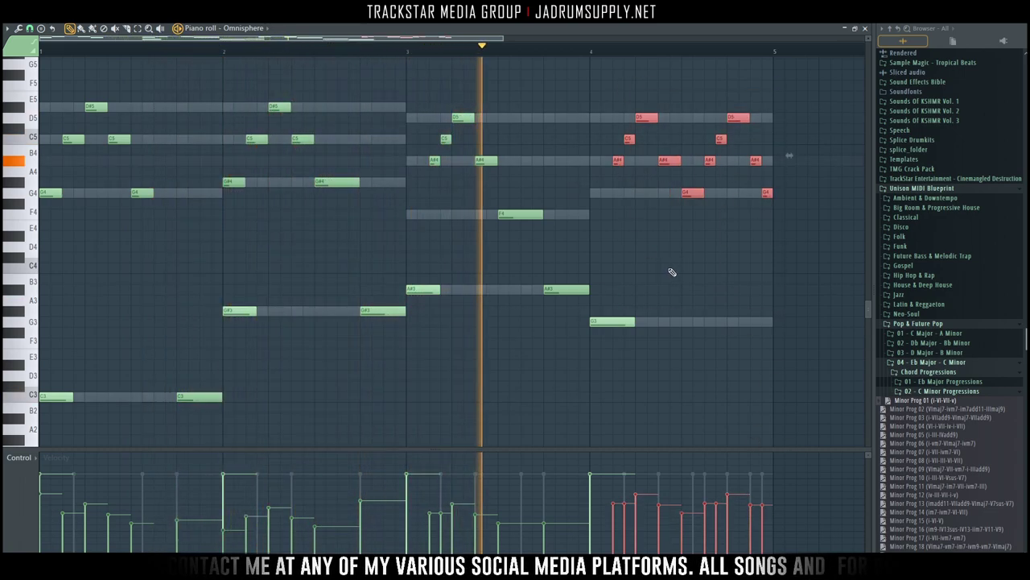
ctrl+click(718, 421)
drag(615, 508, 618, 514)
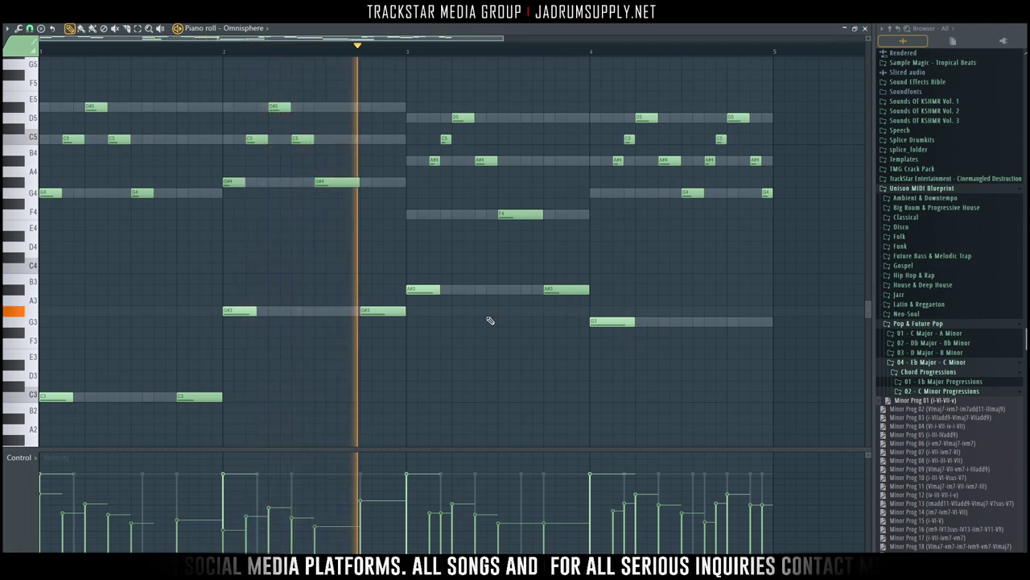
Lower the velocities of the bass notes opening bars 1, 3 and 4, bar 4 the most and bar 1 the least.
drag(234, 371, 46, 415)
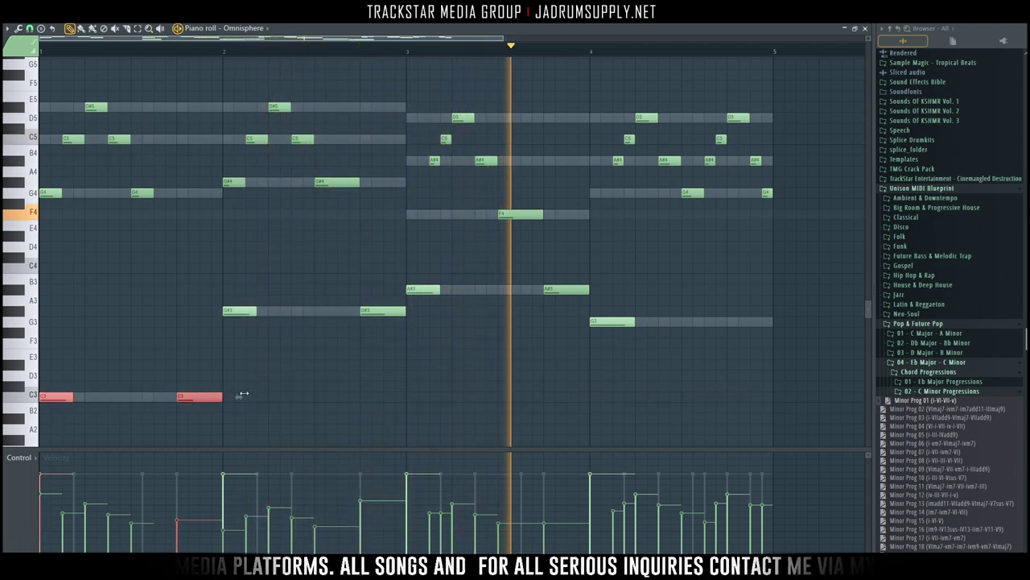
click(60, 396)
ctrl+shift+click(393, 311)
ctrl+shift+click(389, 312)
ctrl+shift+click(428, 291)
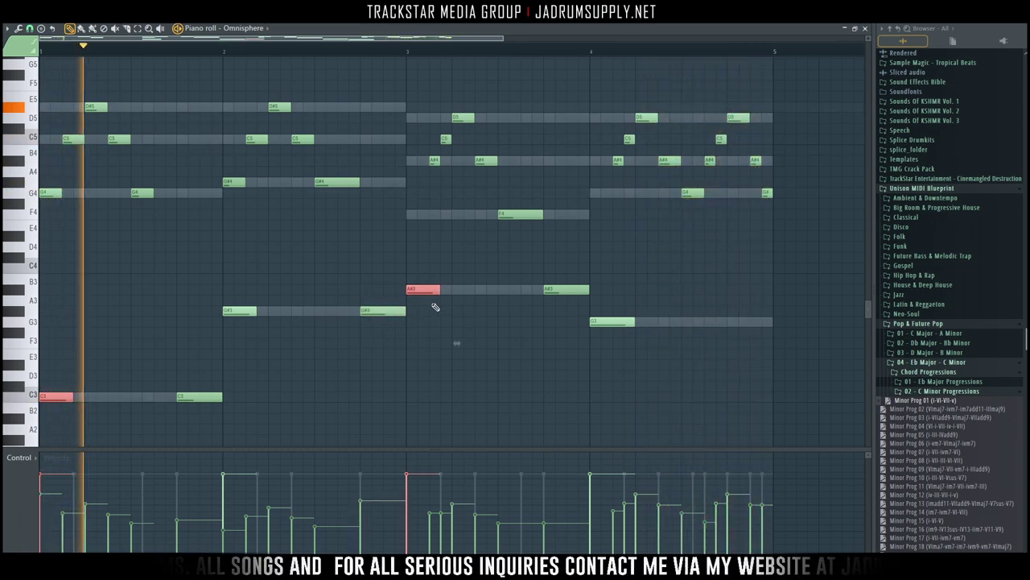
ctrl+shift+click(570, 288)
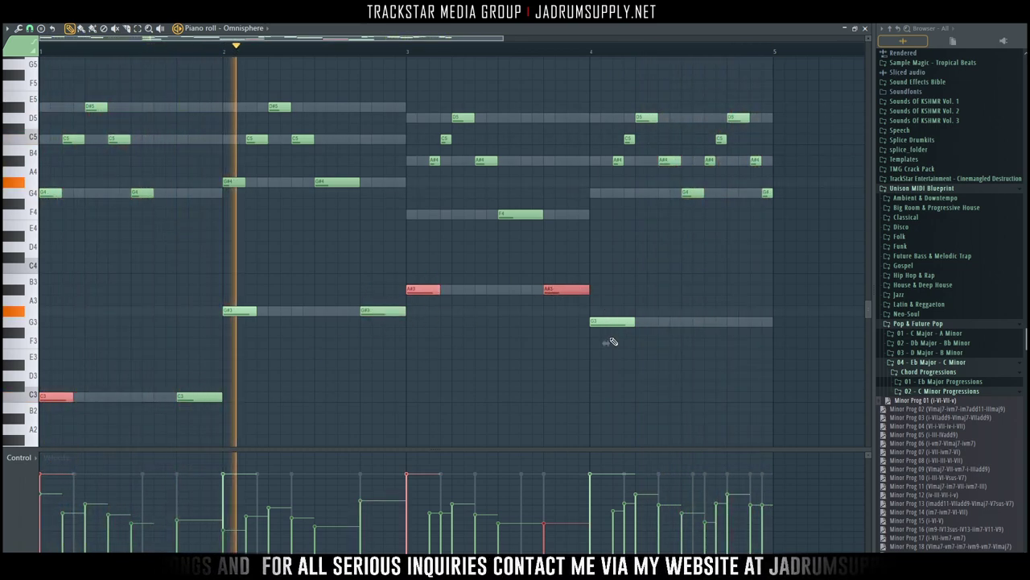
ctrl+shift+click(607, 323)
ctrl+shift+click(561, 292)
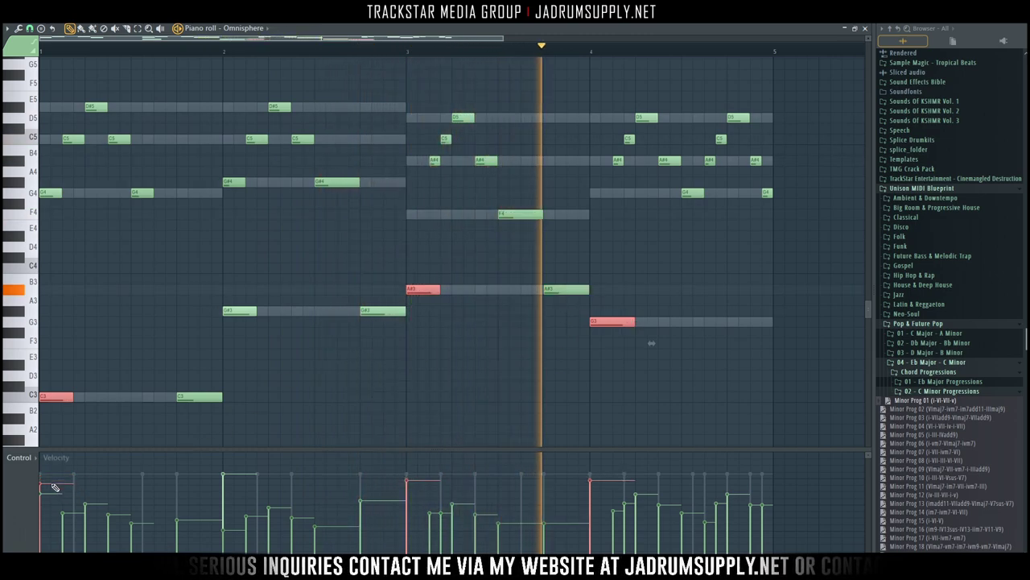
click(408, 491)
click(592, 493)
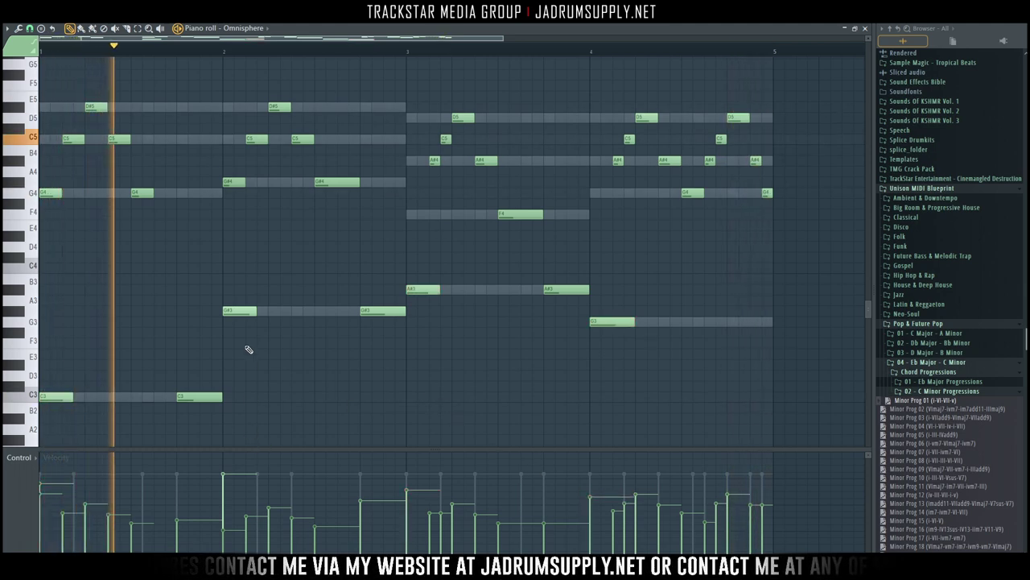
Lower the velocity of bar 2's opening G#3 to about that of bar 1's opening C3, and clear the selection.
click(240, 311)
click(225, 486)
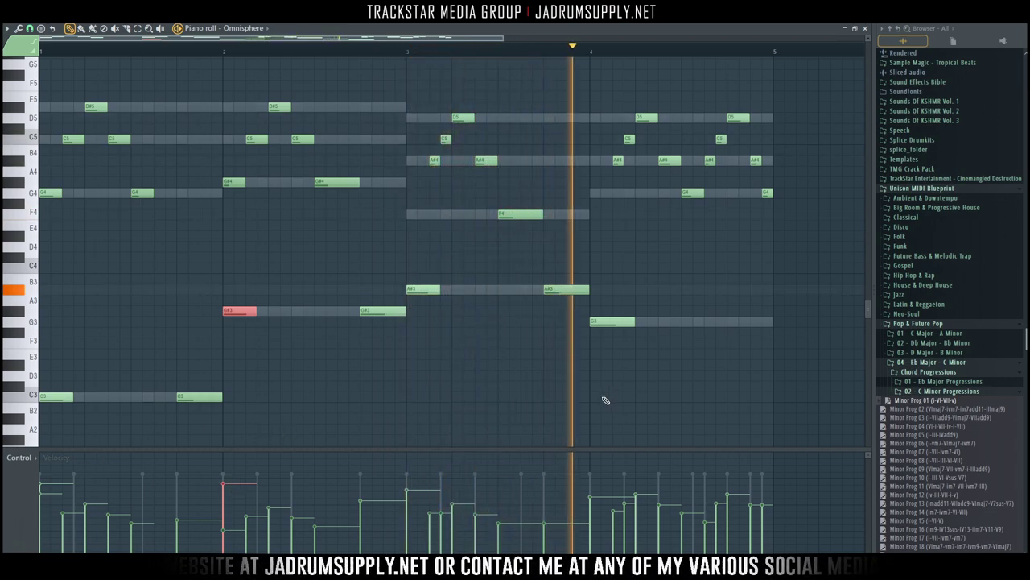
key(ctrl+d)
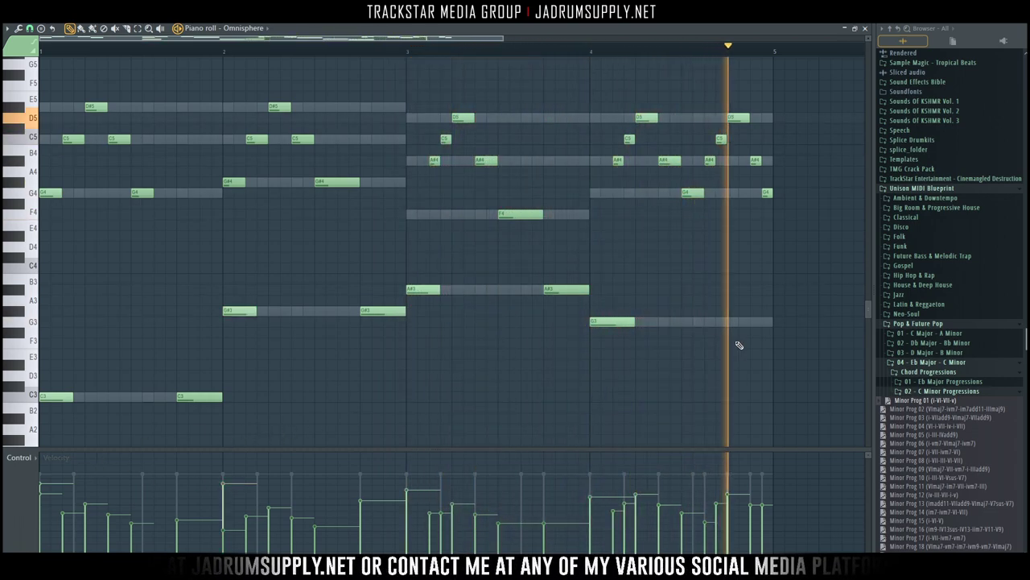
Try the whole piano part an octave higher and return it to its original octave.
key(ctrl+Up)
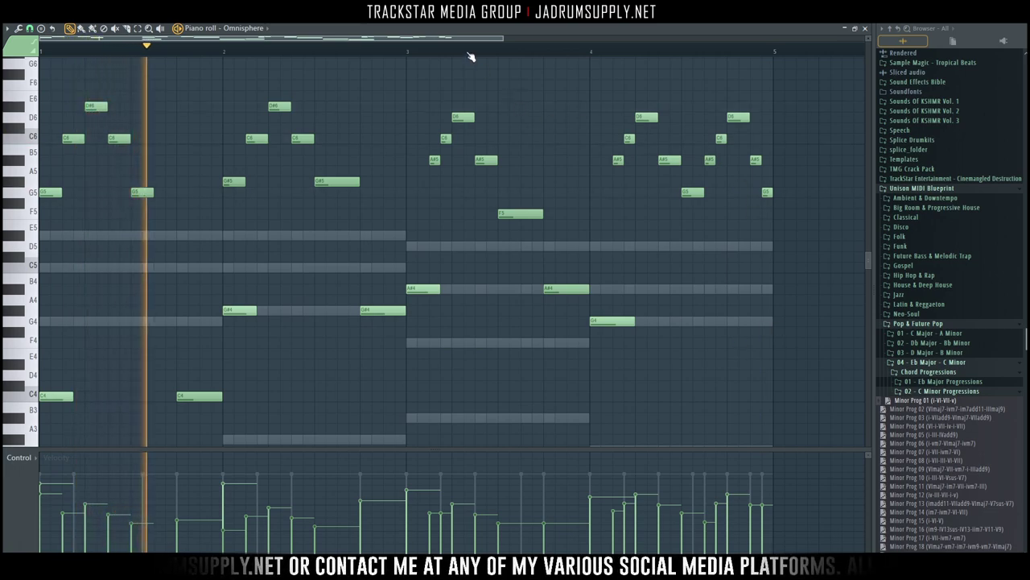
key(F6)
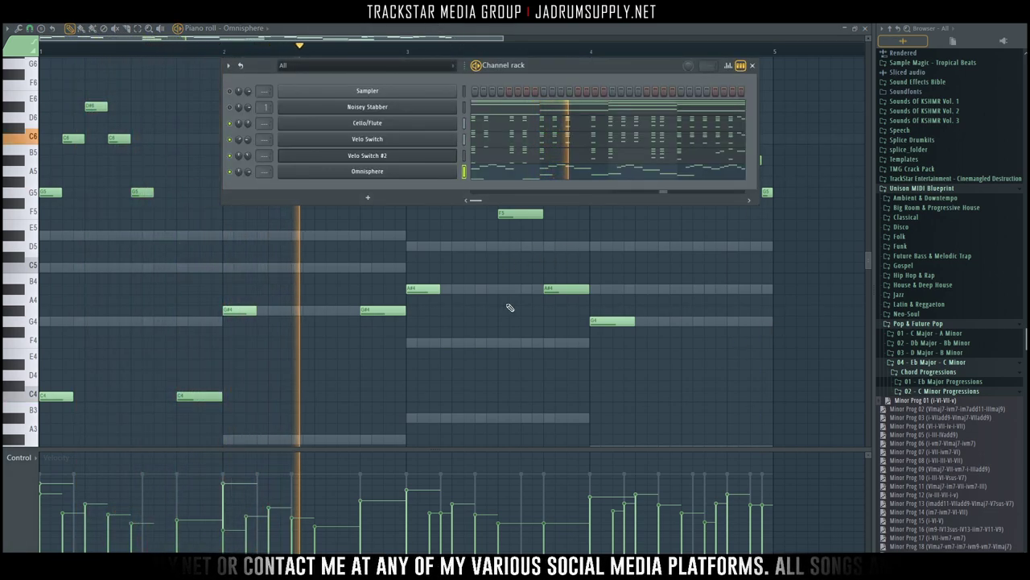
key(F6)
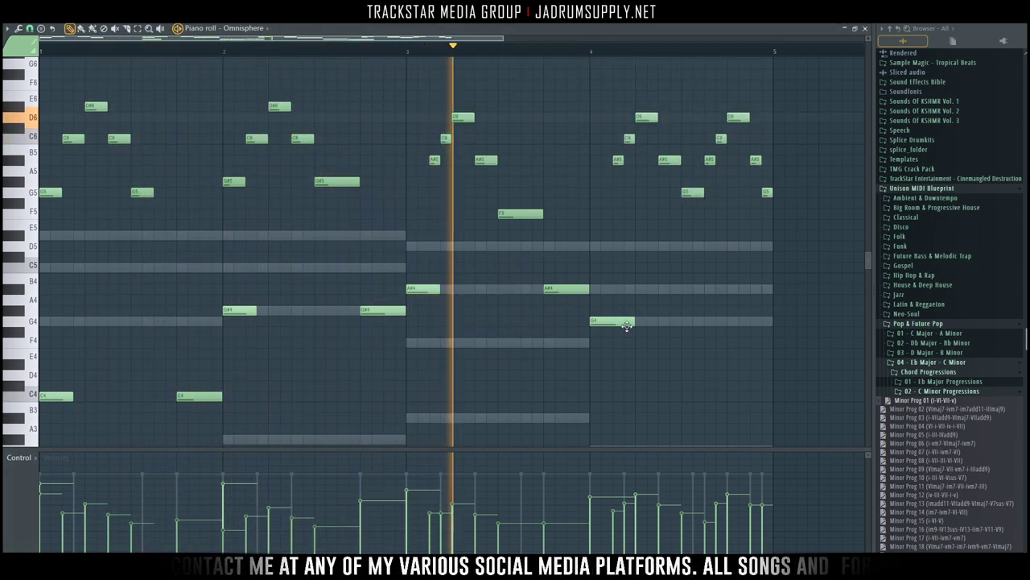
key(ctrl+Down)
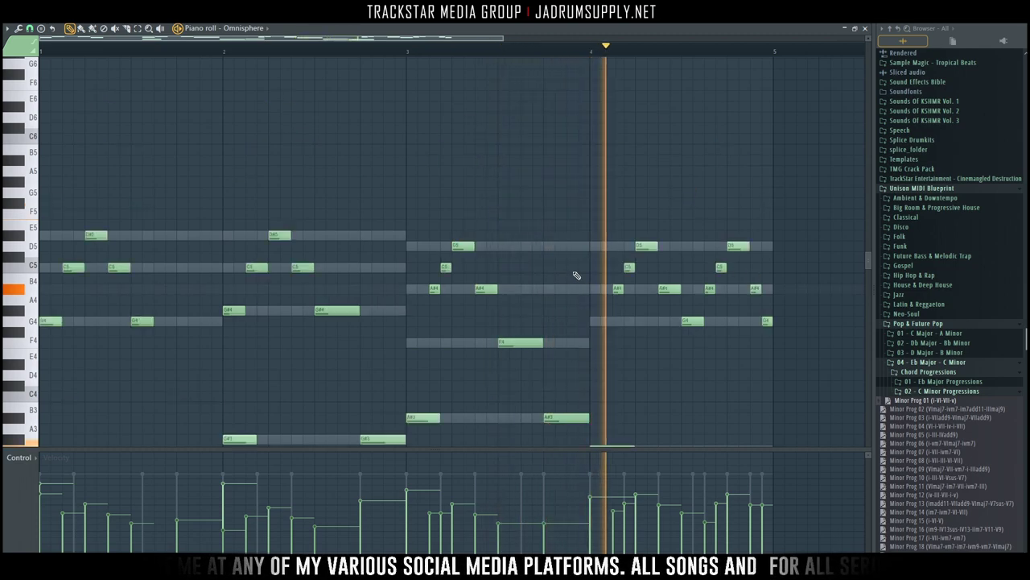
Try only the melody notes above the bass an octave higher, return them to their octave and deselect them.
scroll(612, 278, down, 1)
drag(815, 326, 3, 128)
scroll(2, 129, down, 3)
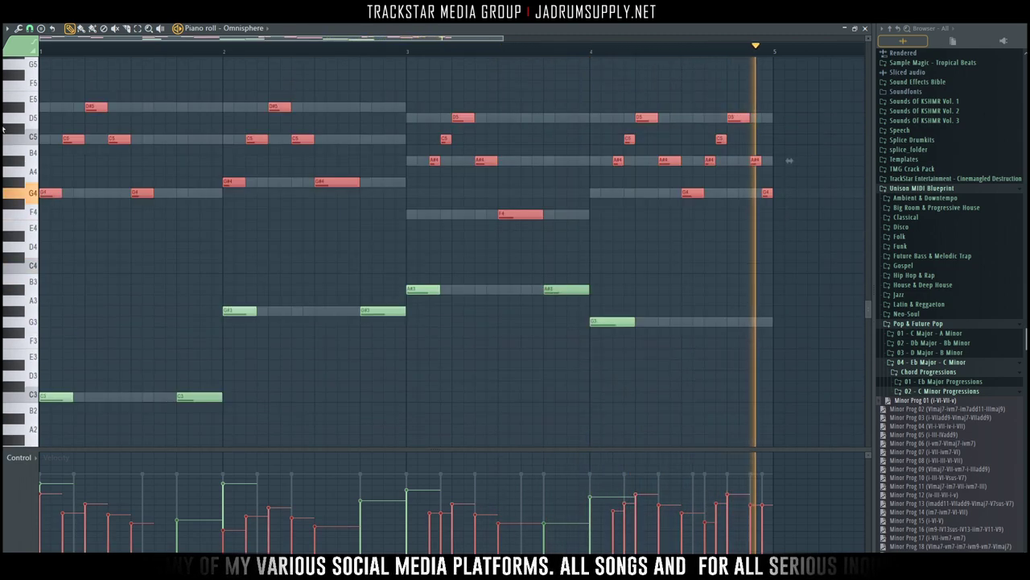
key(ctrl+Up)
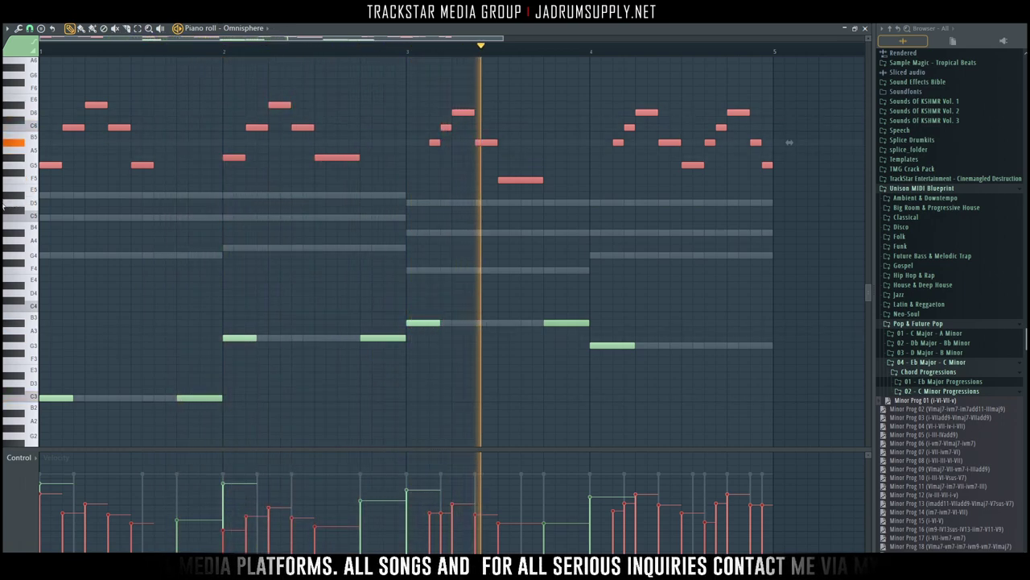
key(ctrl+Down)
ctrl+right_click(582, 117)
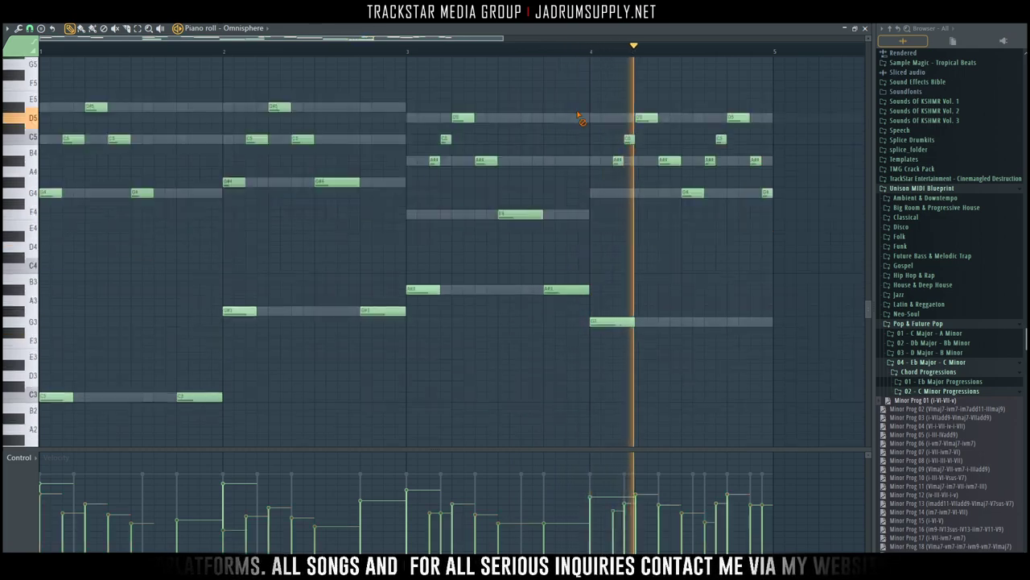
Try the LA Custom C7 - Dark Score piano preset, and audition the whole part an octave higher before shifting it back.
key(F6)
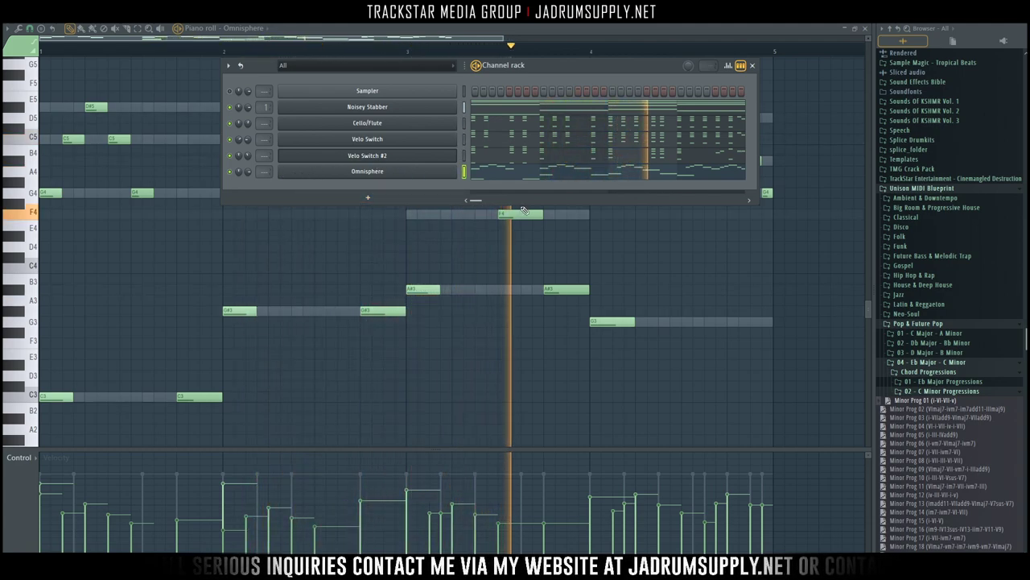
click(339, 171)
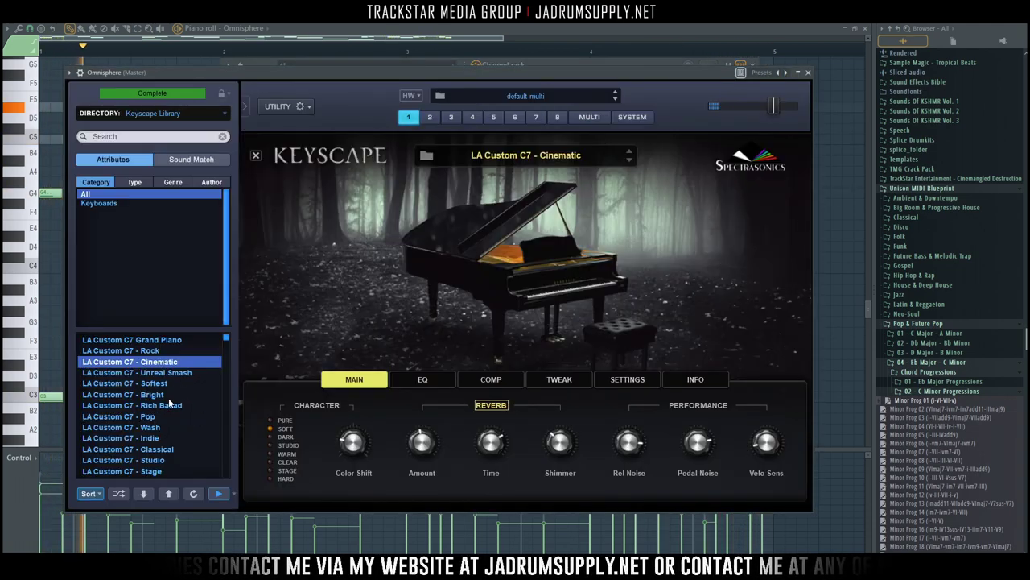
scroll(170, 400, down, 2)
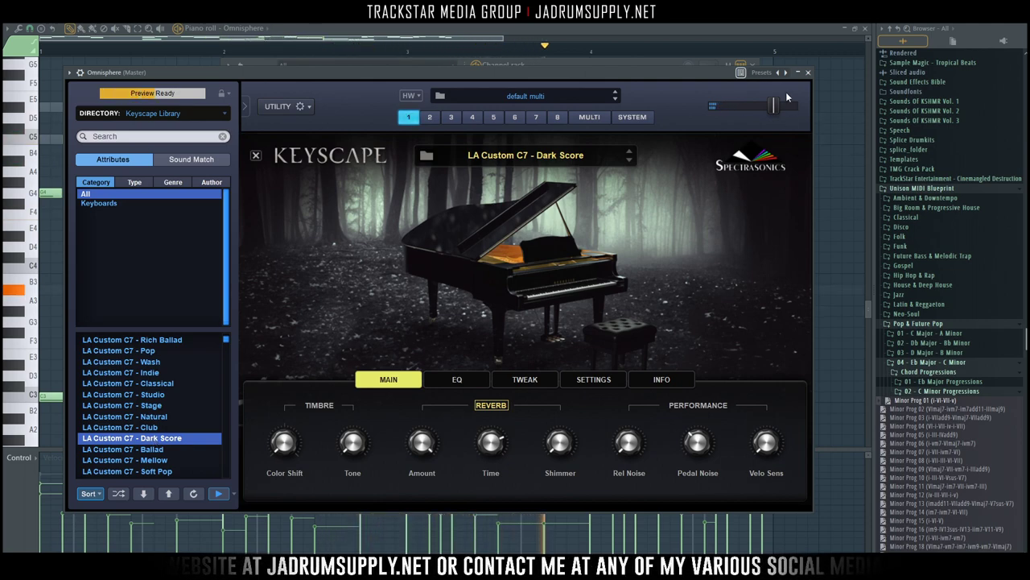
click(837, 132)
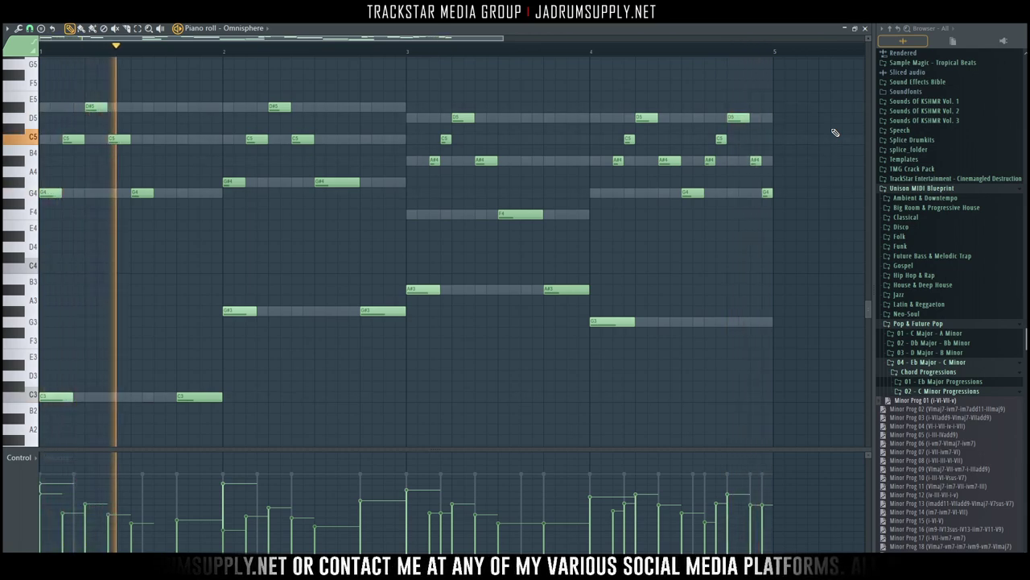
key(ctrl+Up)
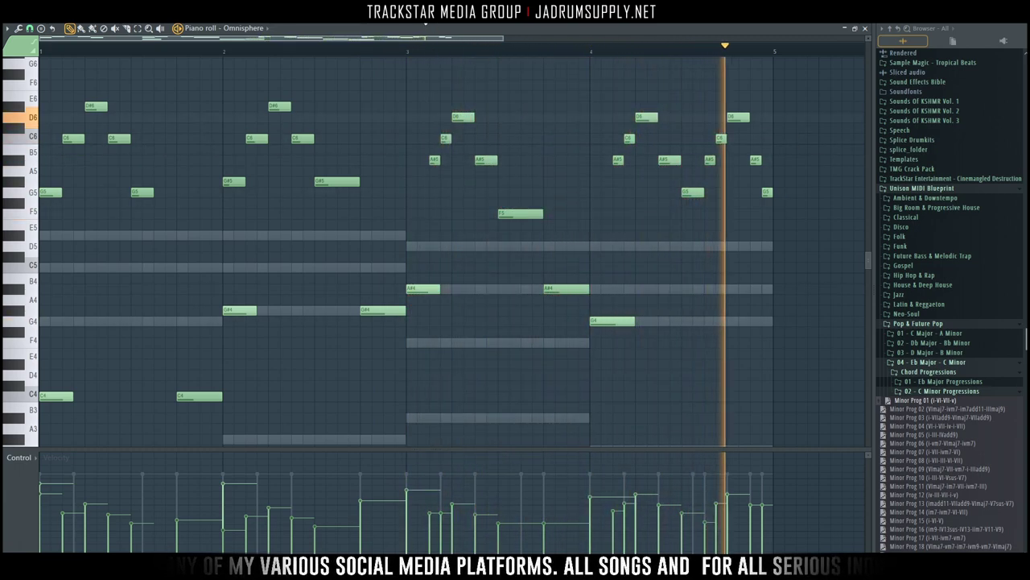
key(ctrl+Down)
Audition the LA Custom C7 - Pop piano preset, choose LA Custom C7 - Cinematic and close the instrument.
click(418, 18)
click(357, 174)
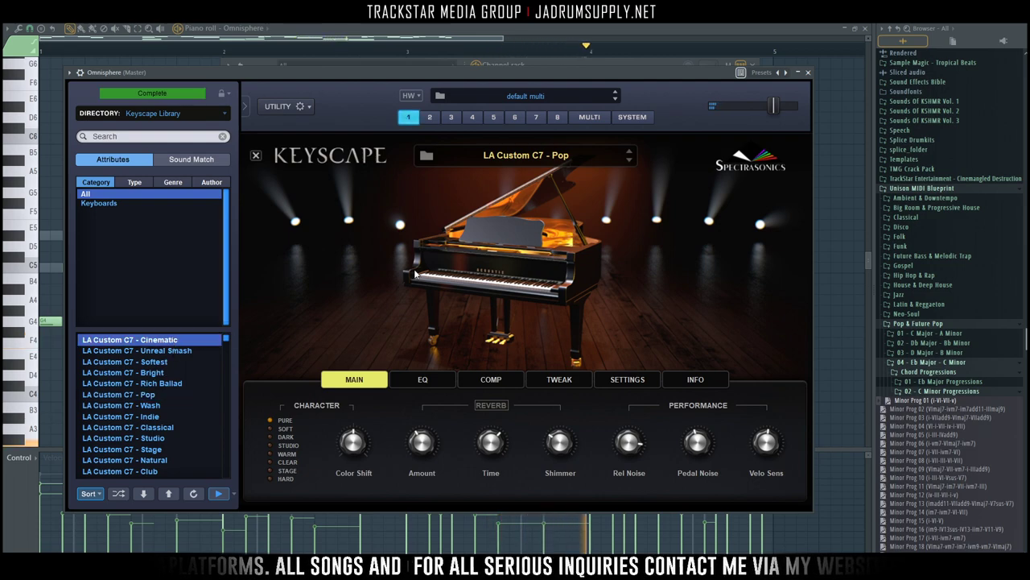
click(808, 72)
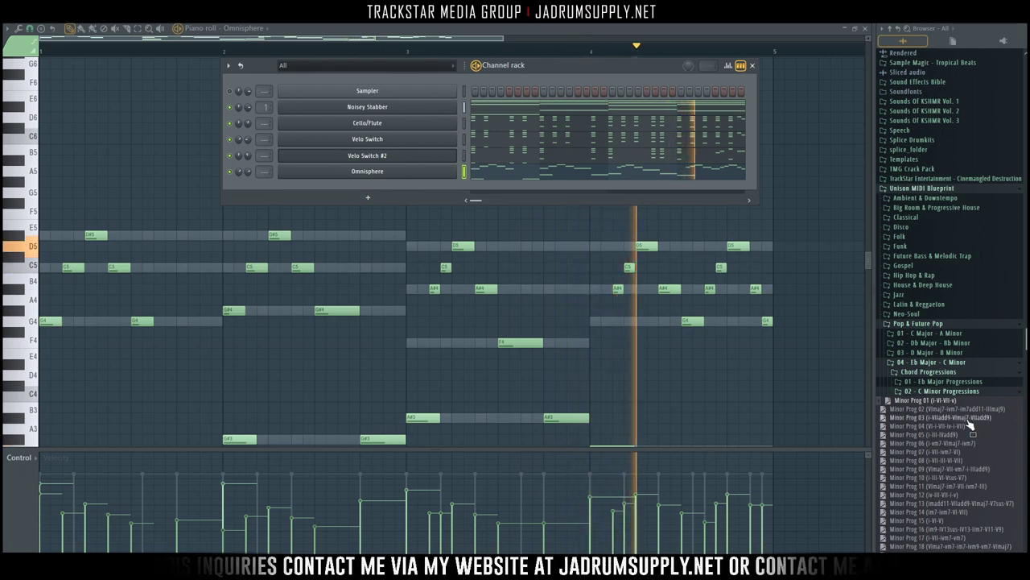
Audition kicks from the Yaad Vibes drum kit and open Yaad Vibez_Kick_7_[Dirty] in a new channel.
scroll(929, 259, down, 5)
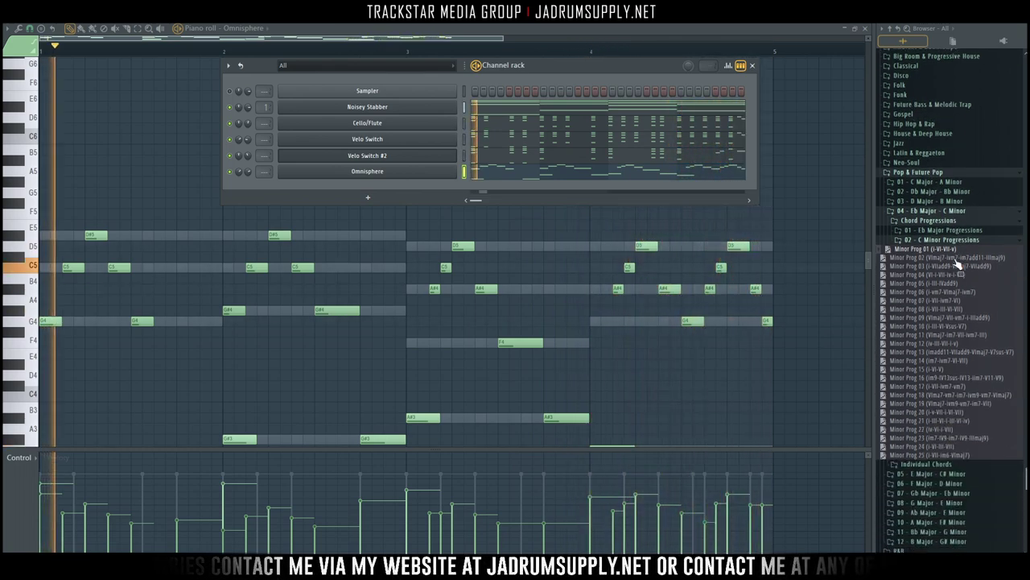
scroll(961, 258, up, 5)
scroll(969, 416, down, 6)
scroll(933, 434, down, 5)
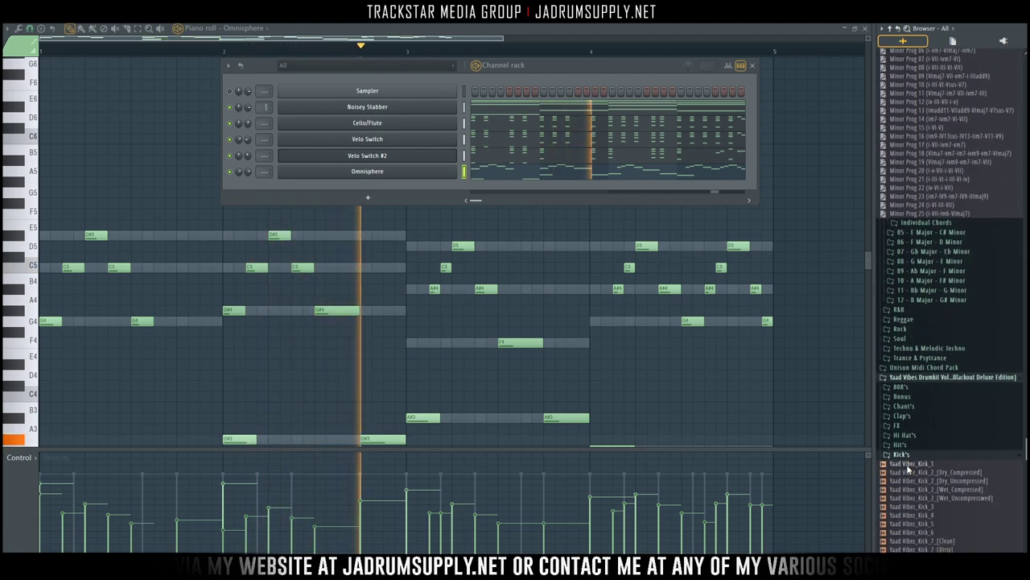
click(902, 463)
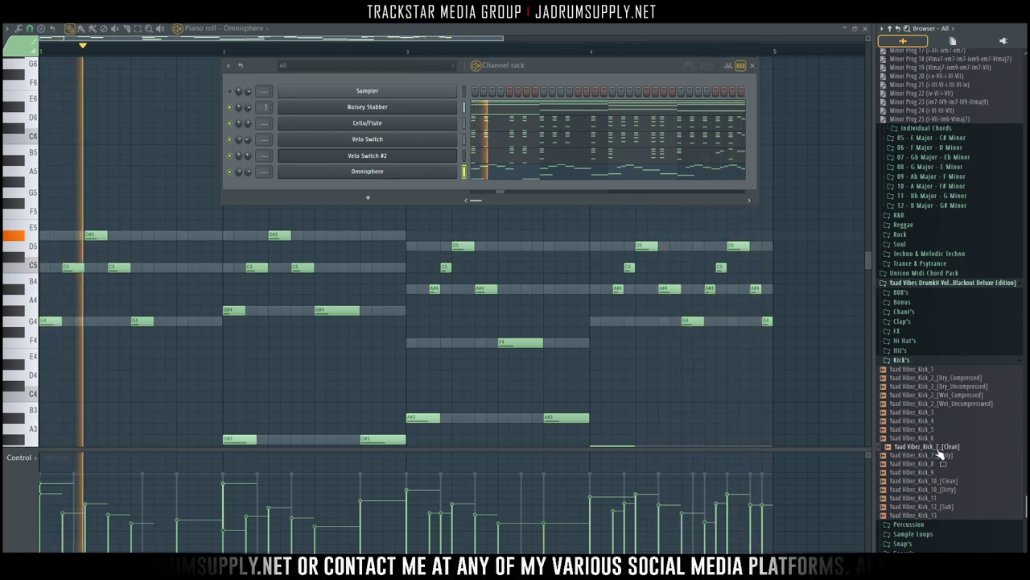
right_click(939, 452)
click(939, 445)
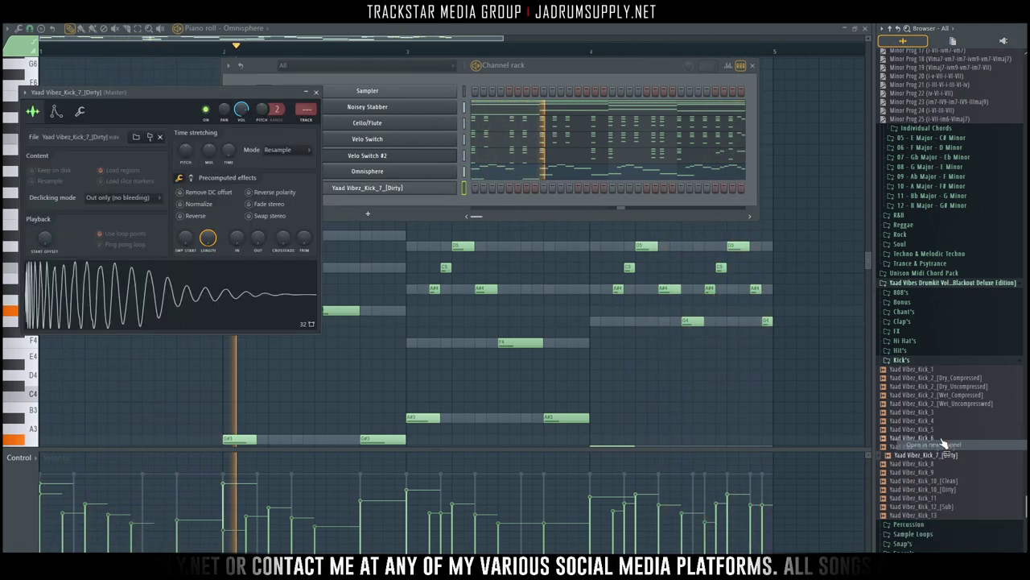
Audition the kit's snares, open Yaad Vibez_Snare_8_.1_[Fizztortion] in a new channel and raise its trim to cut the sample's quiet tail.
click(899, 360)
click(903, 501)
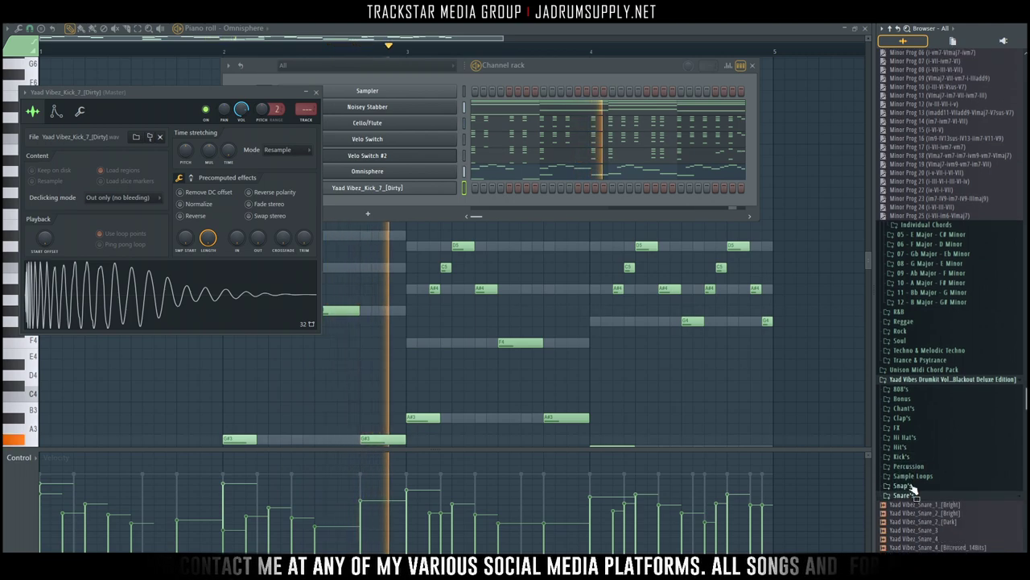
click(924, 451)
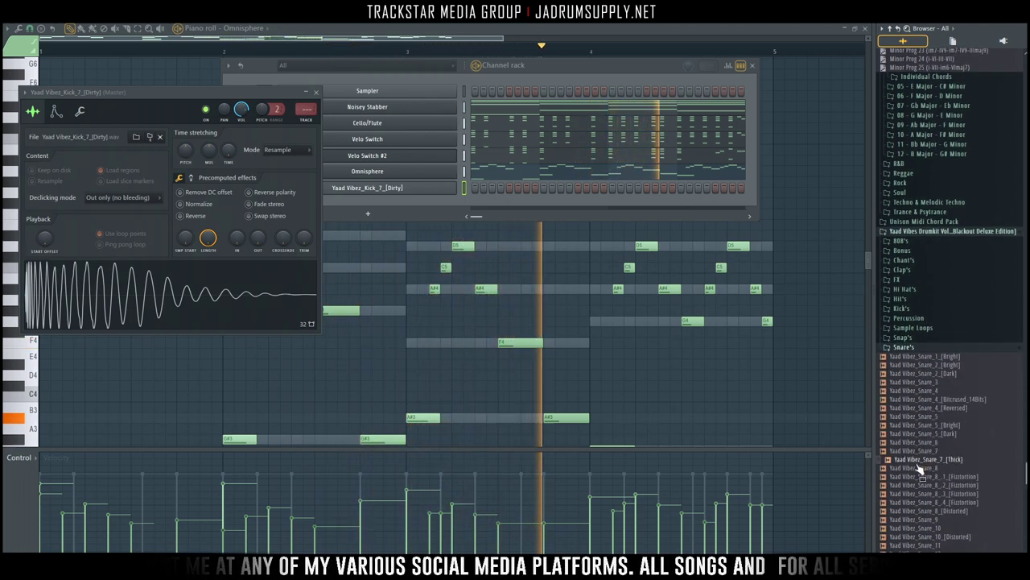
click(930, 484)
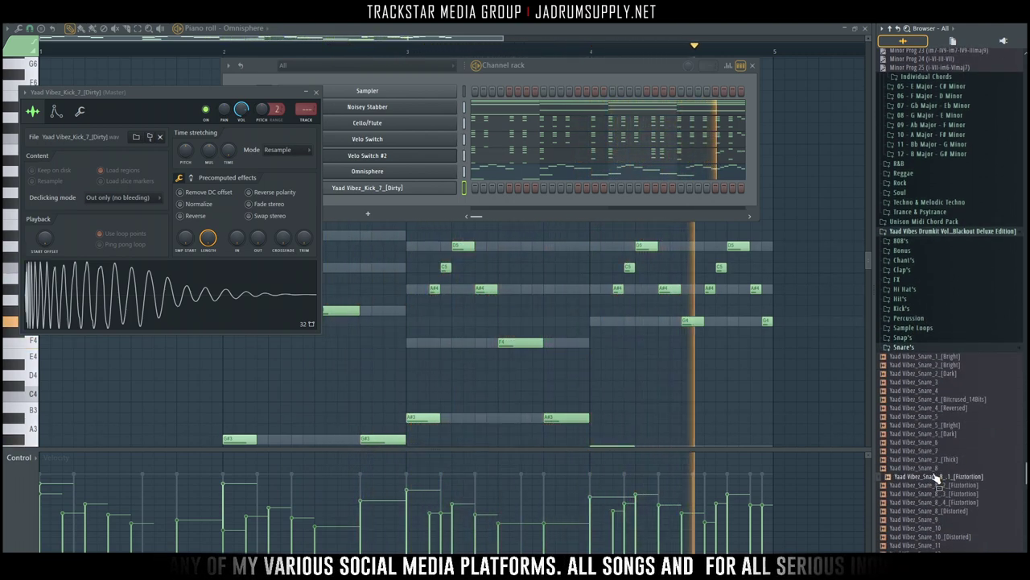
right_click(935, 485)
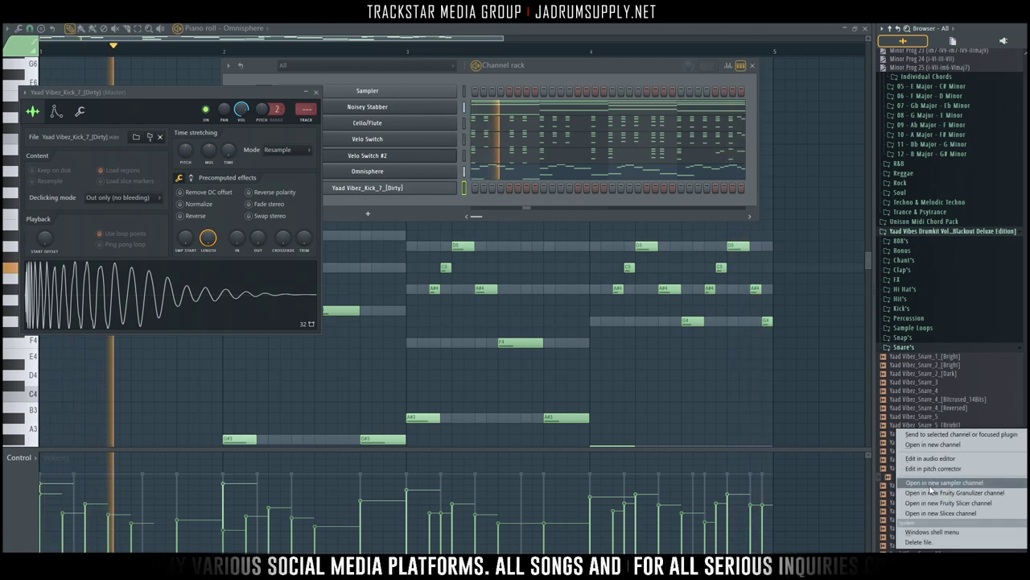
click(936, 445)
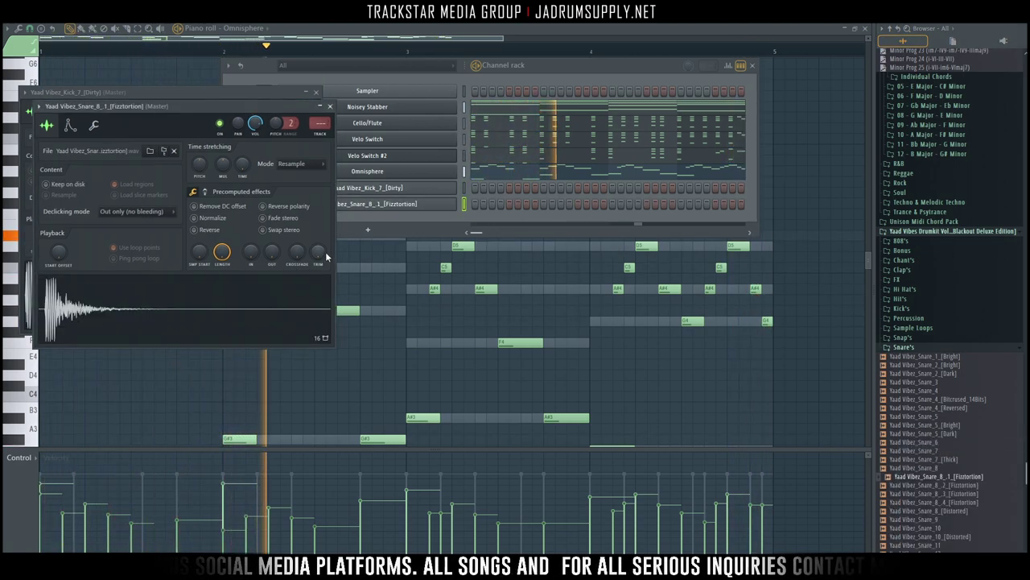
drag(326, 256, 326, 242)
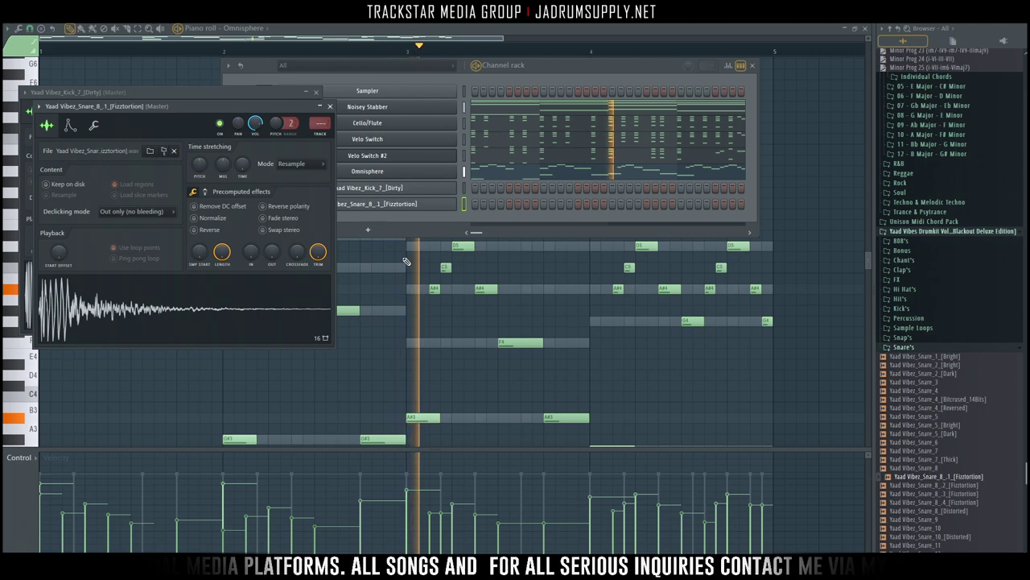
Program the first bar of drums with kicks on steps 1 and 11 and snares on steps 4, 7 and 13.
click(474, 188)
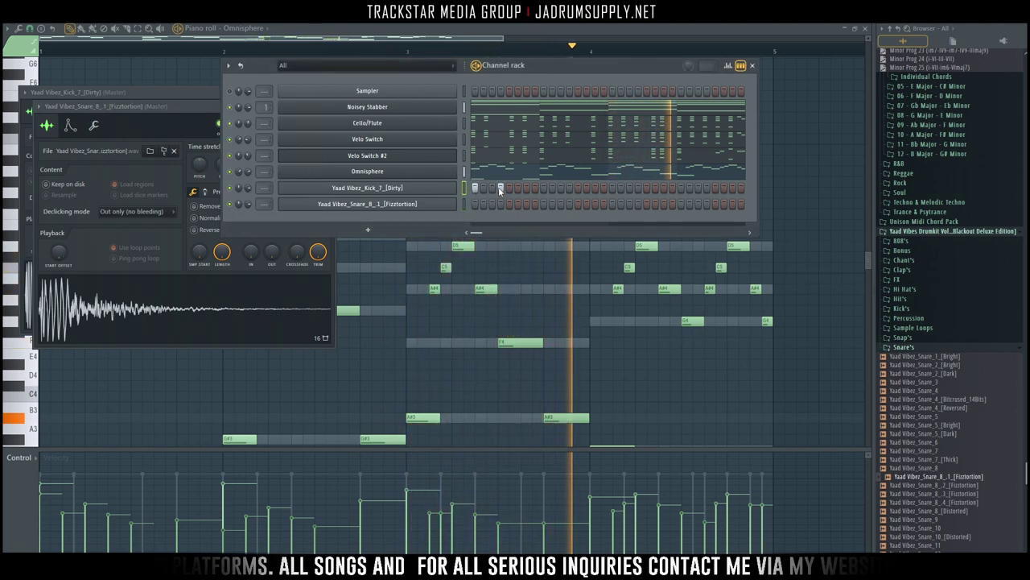
click(499, 204)
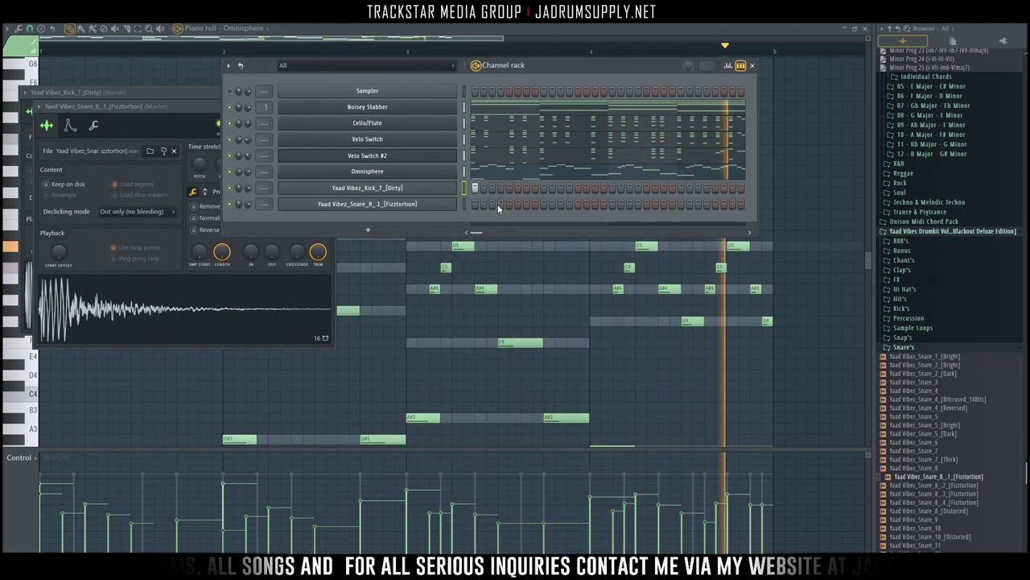
click(525, 203)
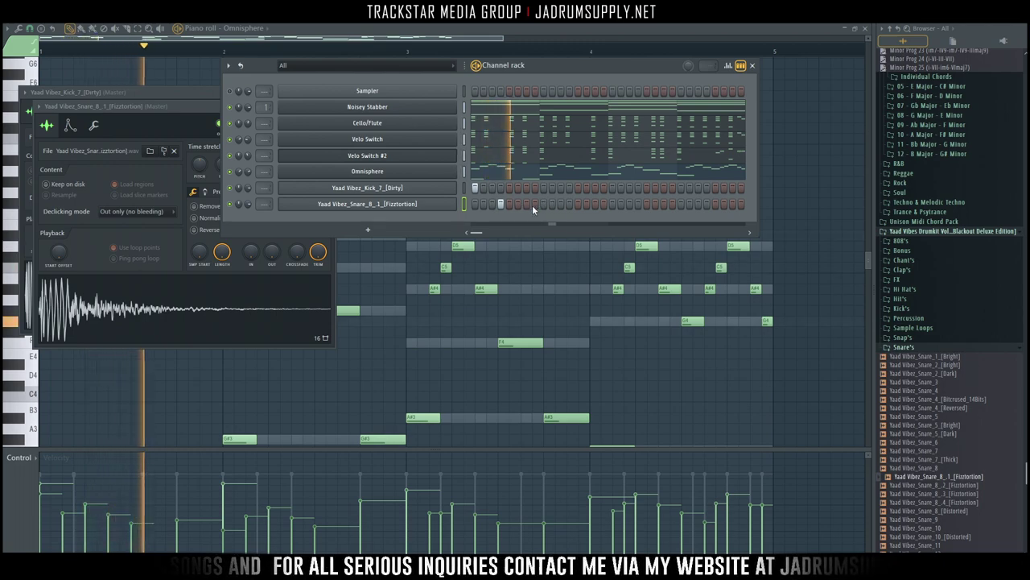
click(544, 188)
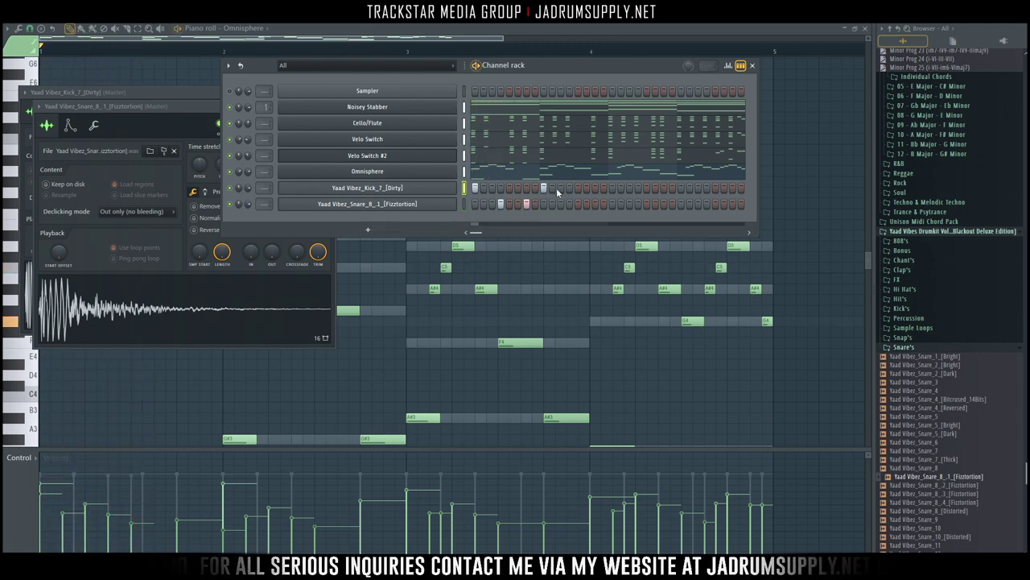
key(space)
key(space)
right_click(543, 189)
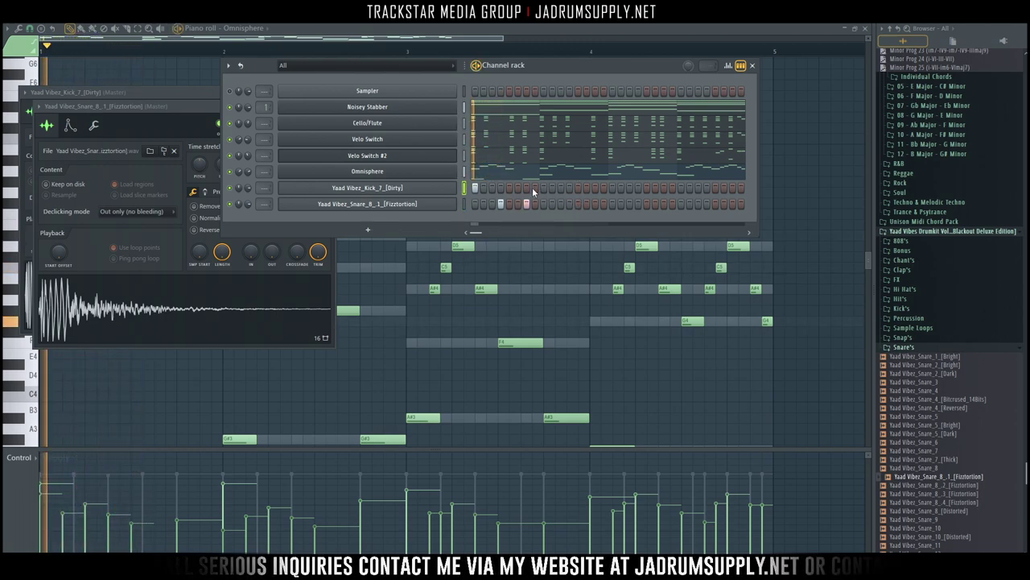
click(561, 189)
click(580, 203)
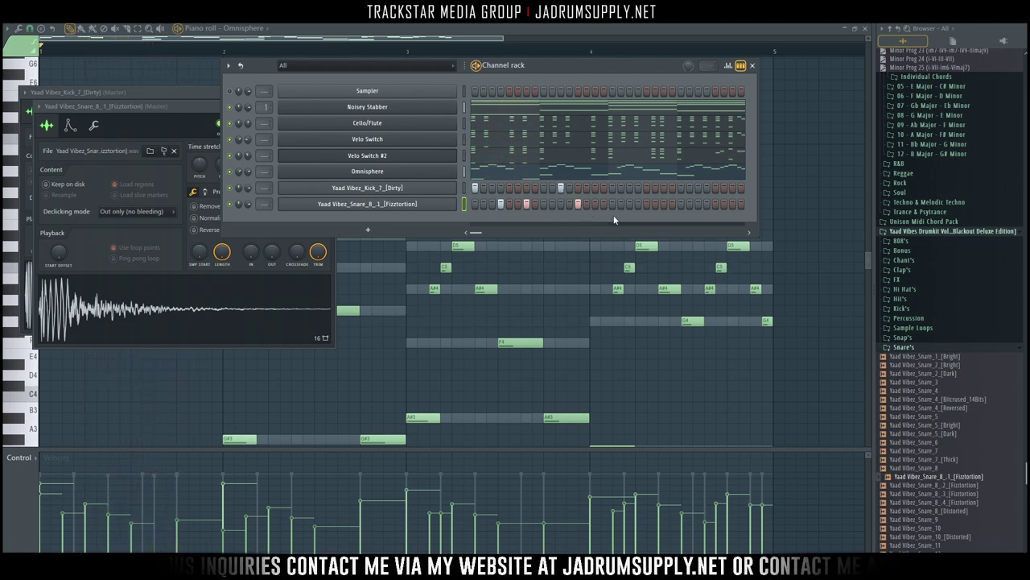
Program the second bar with kicks on steps 17, 20 and 27 and snares on 21, 24, 31 and 32, looping the step channels.
click(612, 188)
click(639, 188)
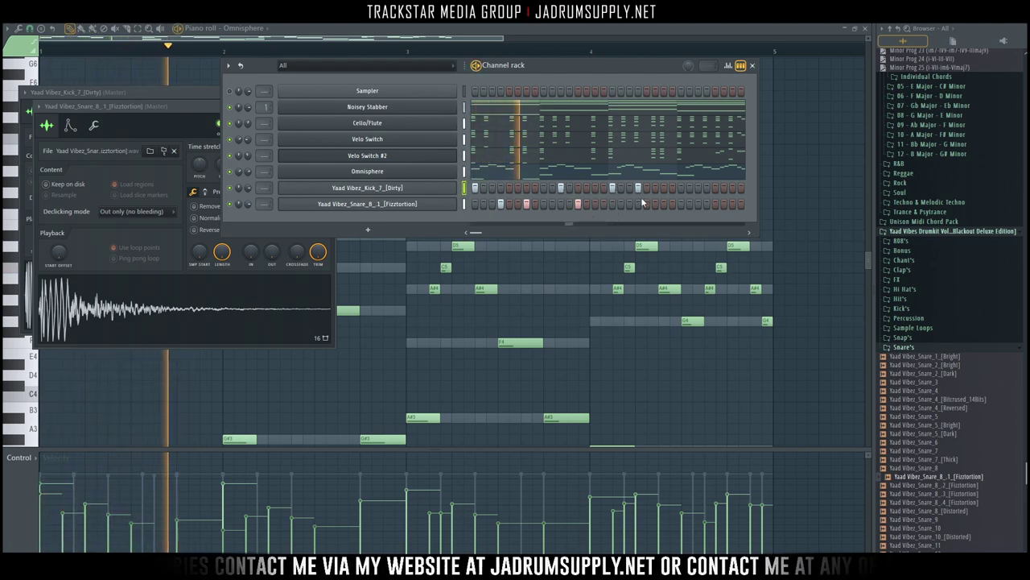
click(646, 203)
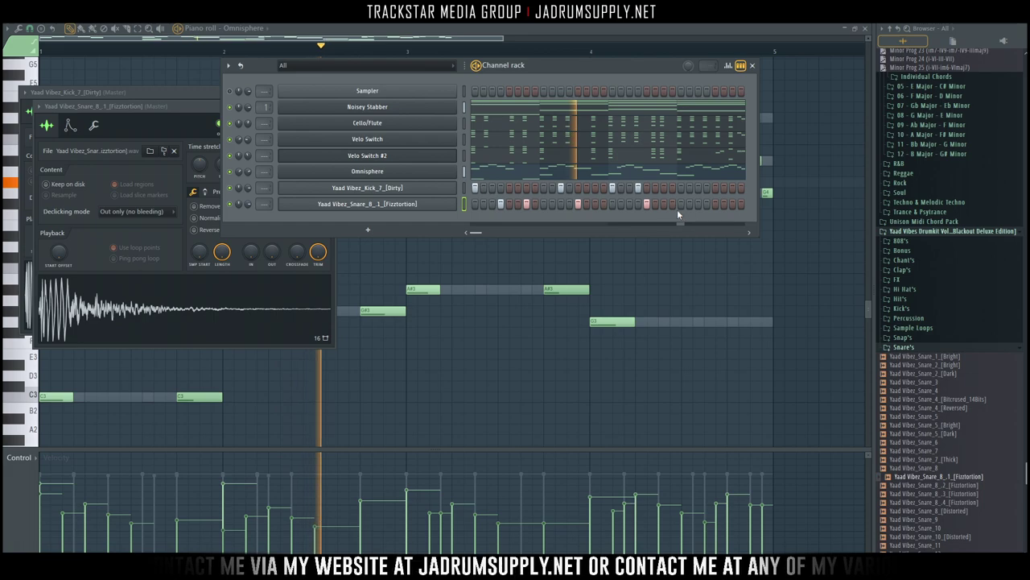
click(674, 203)
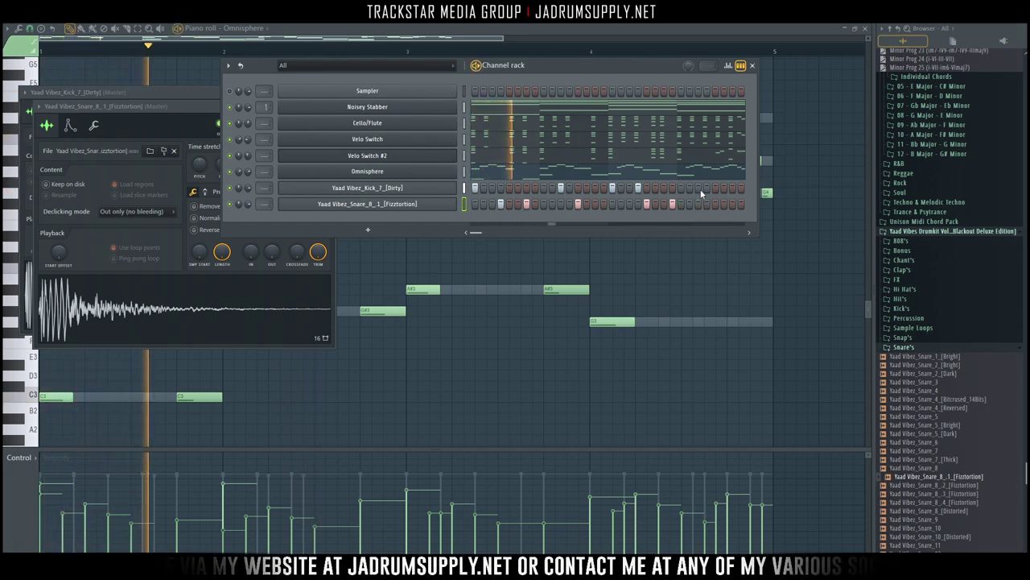
click(698, 188)
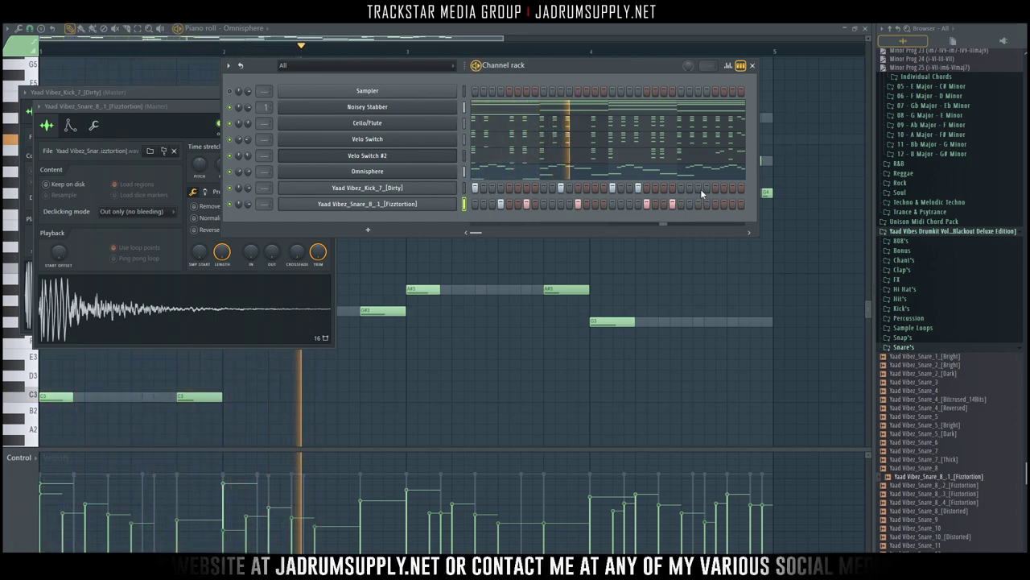
click(732, 203)
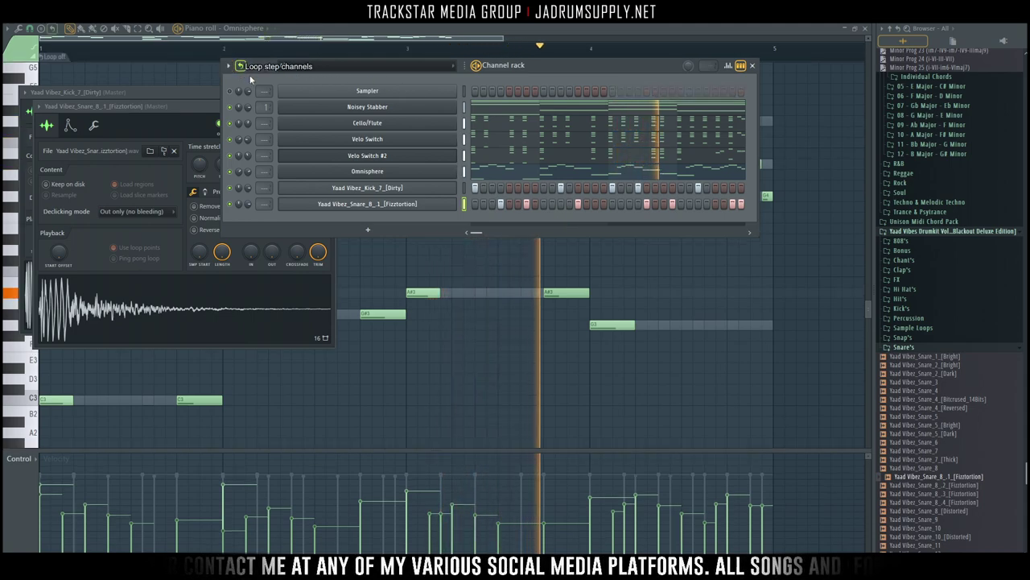
Audition the drum kit's percussion loops and open Yaad Vibez_Percussion_Loops_10_97_Bpm_[Tambourine_Shakers] in a new channel.
click(904, 291)
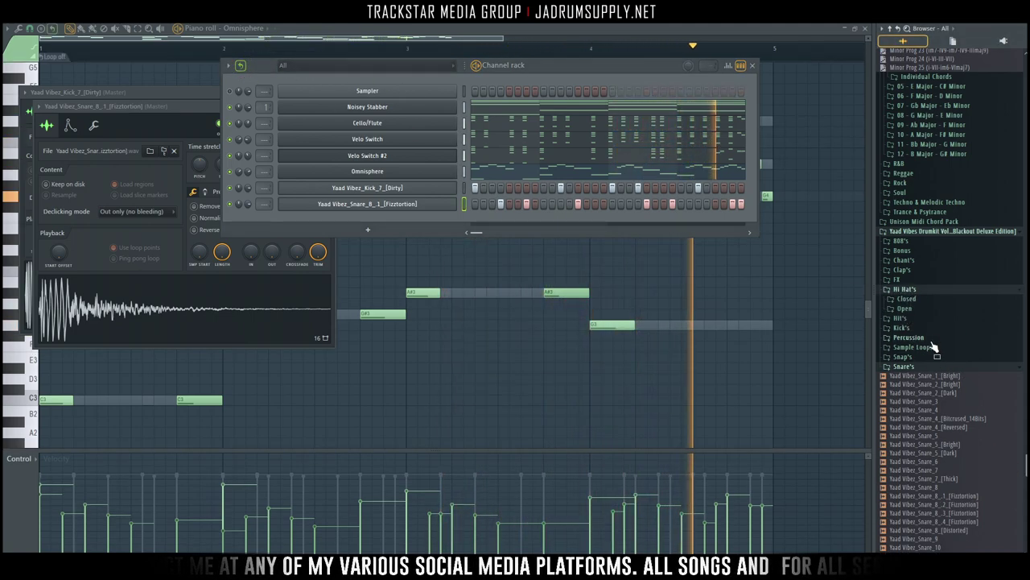
click(928, 340)
scroll(921, 291, down, 3)
click(912, 268)
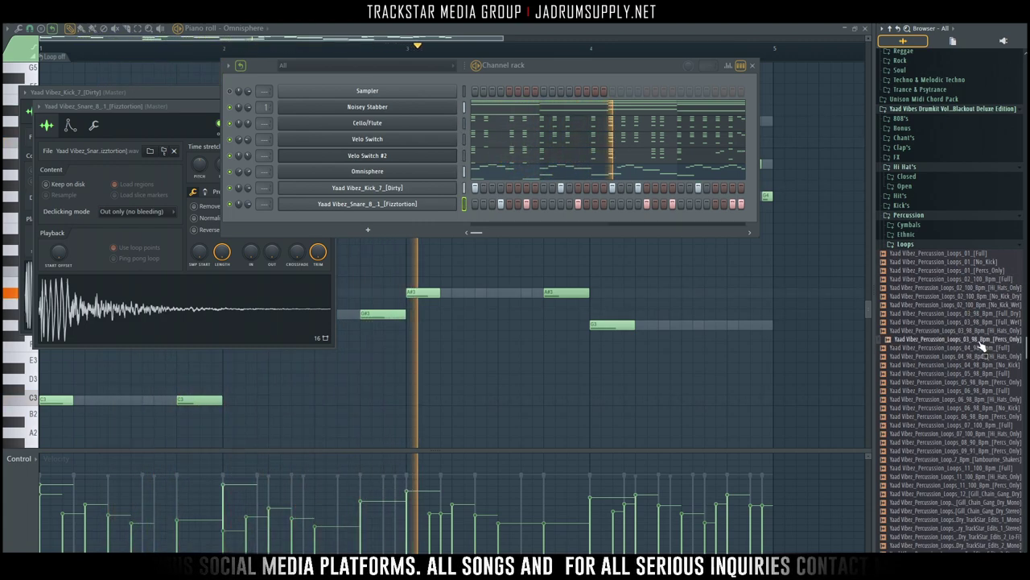
key(space)
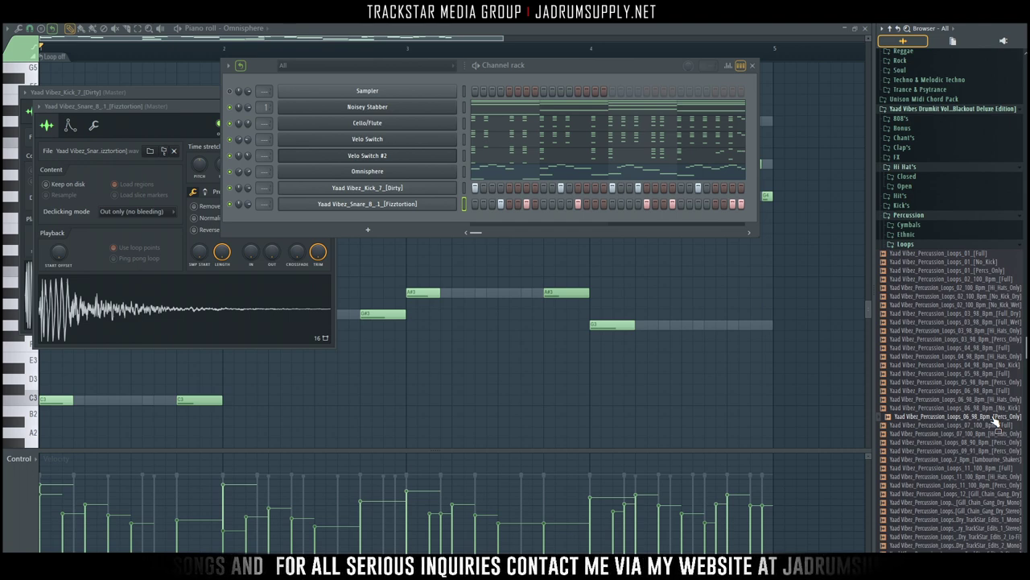
click(995, 461)
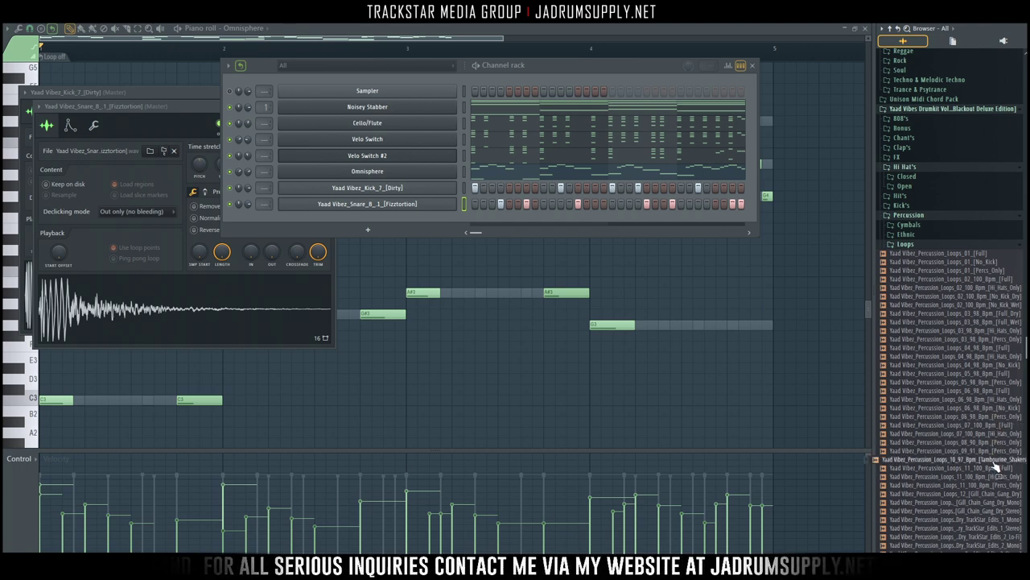
right_click(995, 467)
click(950, 444)
Trigger the tambourine shaker loop on step 1 and play it with the beat.
click(476, 224)
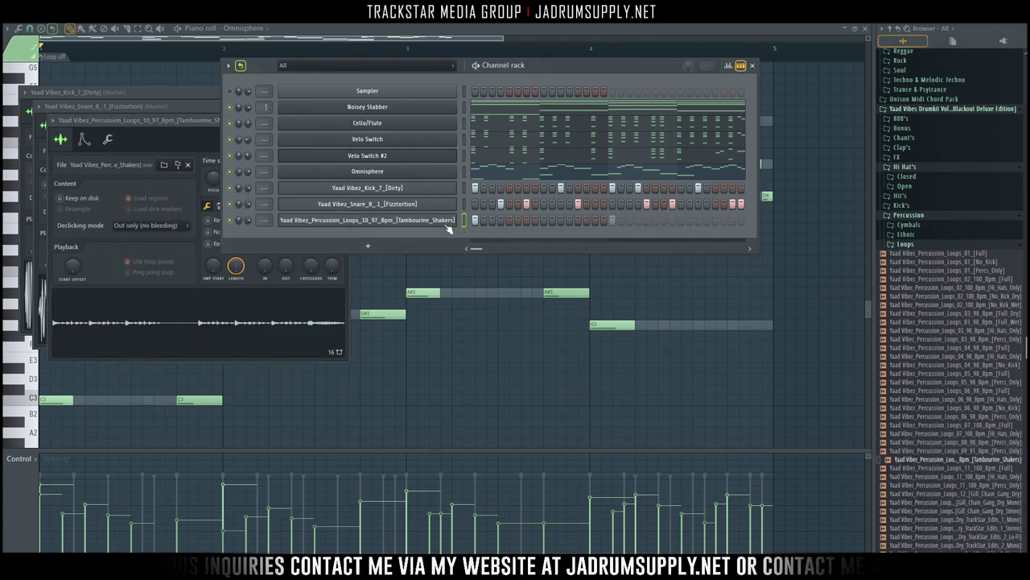
click(153, 315)
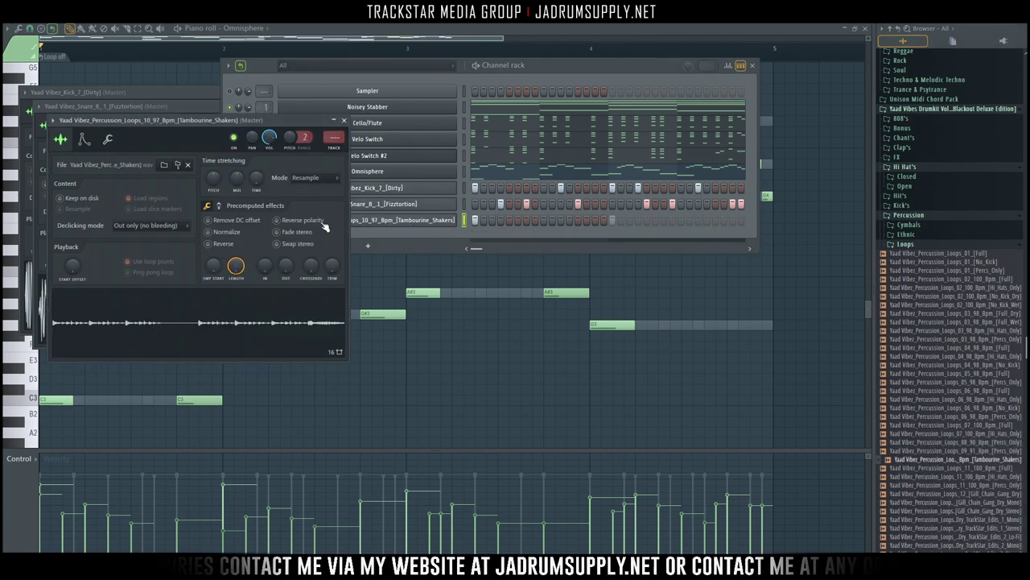
key(space)
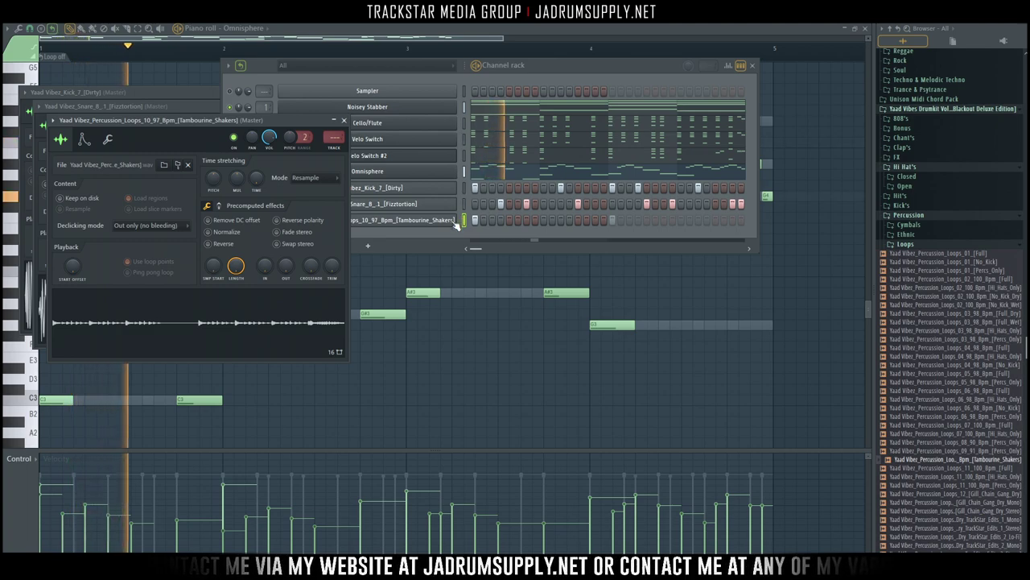
click(425, 235)
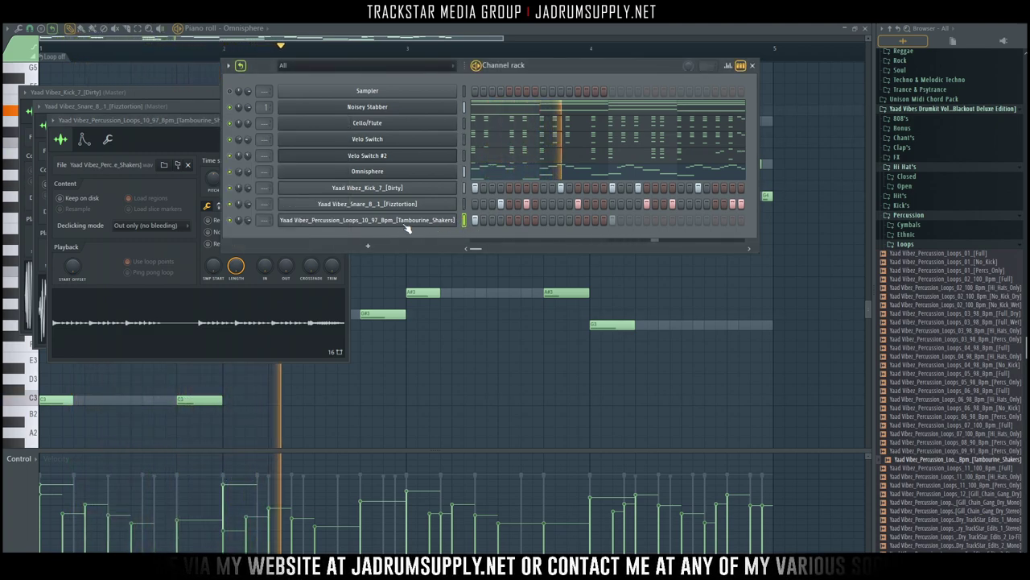
right_click(369, 221)
click(427, 237)
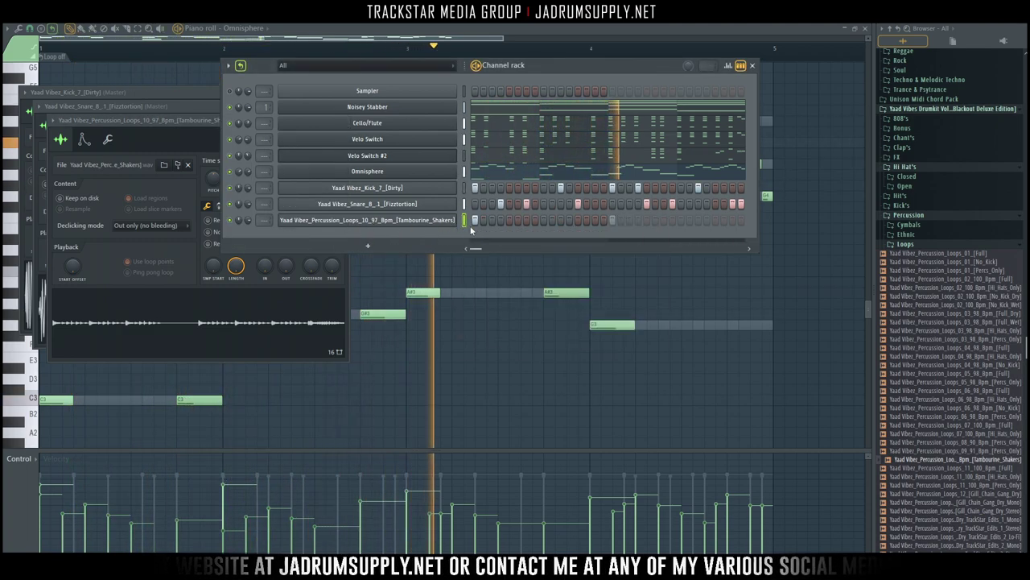
Switch the channel rack to advanced looping and turn off step looping for the tambourine shaker channel.
click(240, 66)
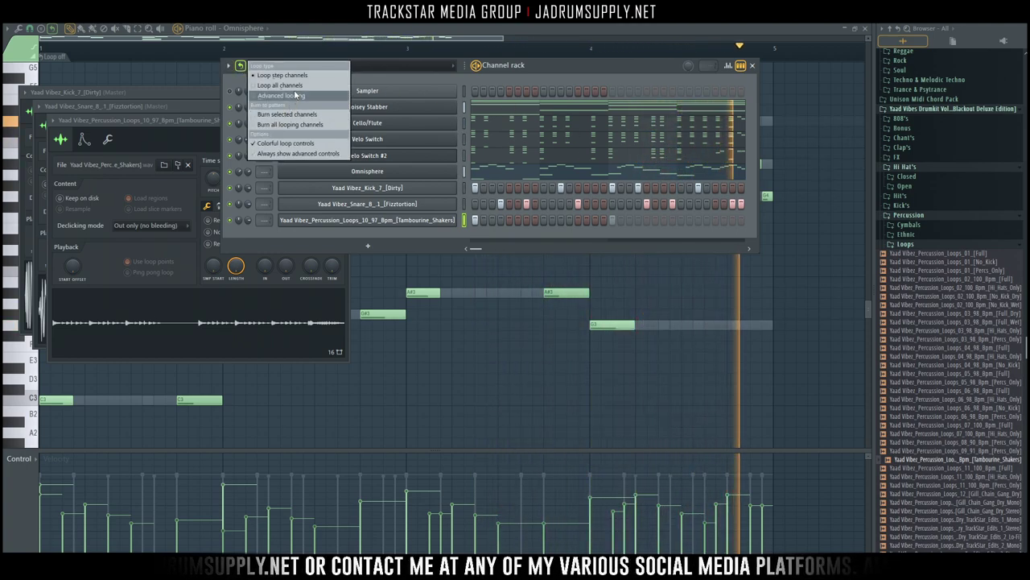
click(296, 95)
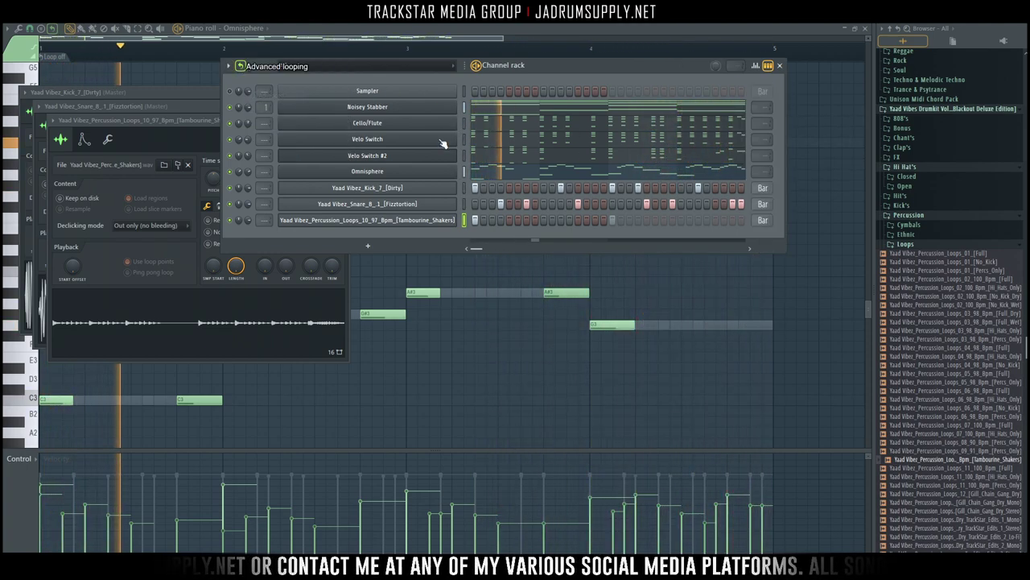
right_click(761, 220)
click(778, 233)
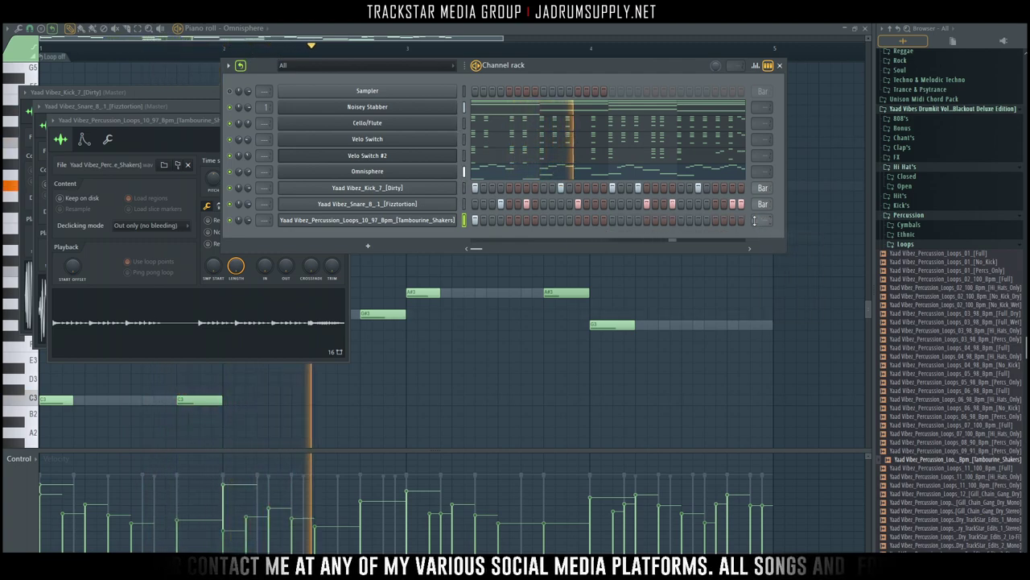
right_click(755, 222)
click(713, 230)
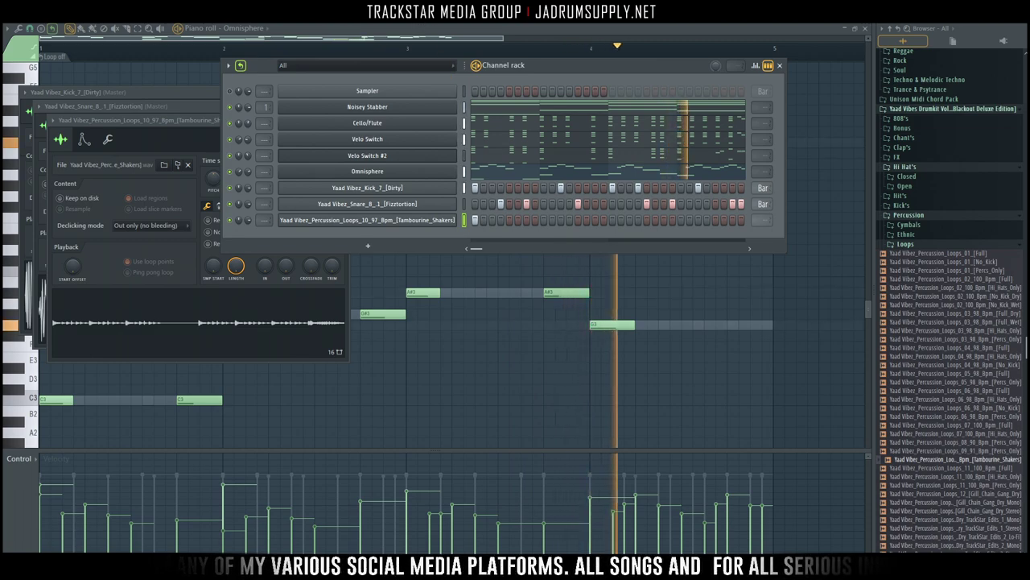
Place the tambourine shaker loop in the playlist as an audio clip at the start of Track 10.
click(186, 222)
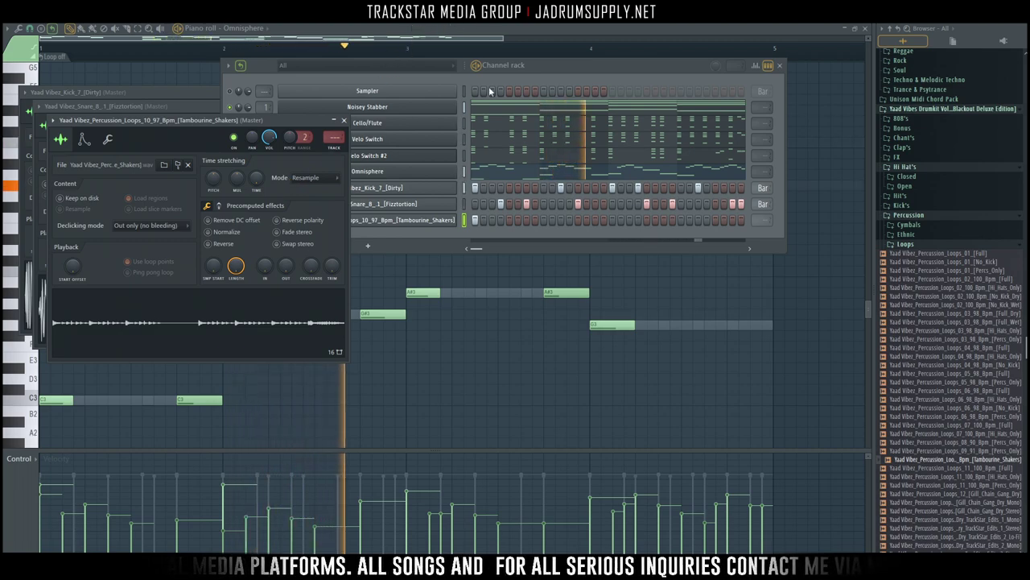
key(F5)
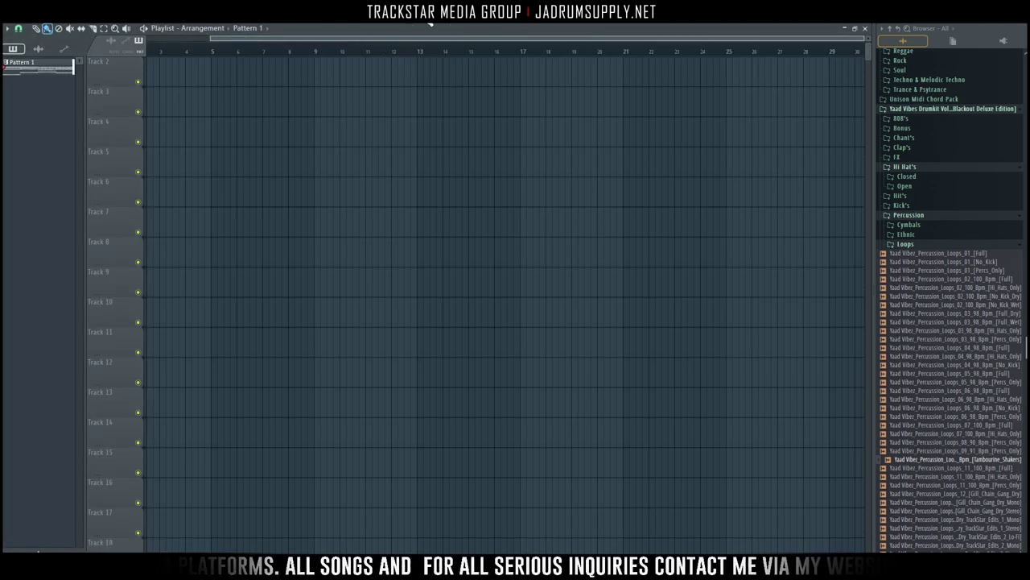
key(F6)
click(387, 219)
drag(258, 323, 117, 321)
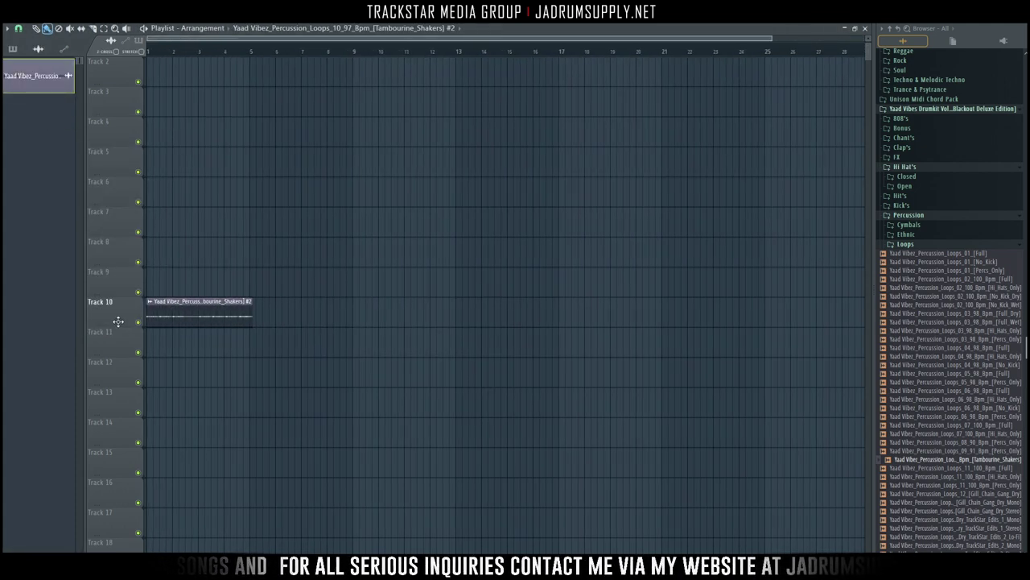
Set the time stretching of the tambourine shaker audio clip to 4 bars.
double_click(214, 314)
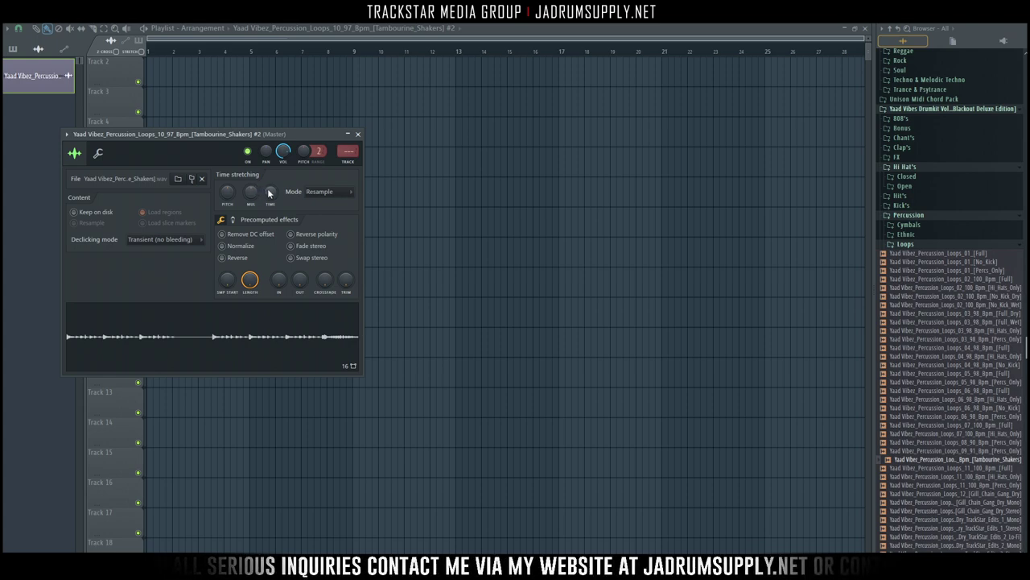
drag(286, 136, 597, 142)
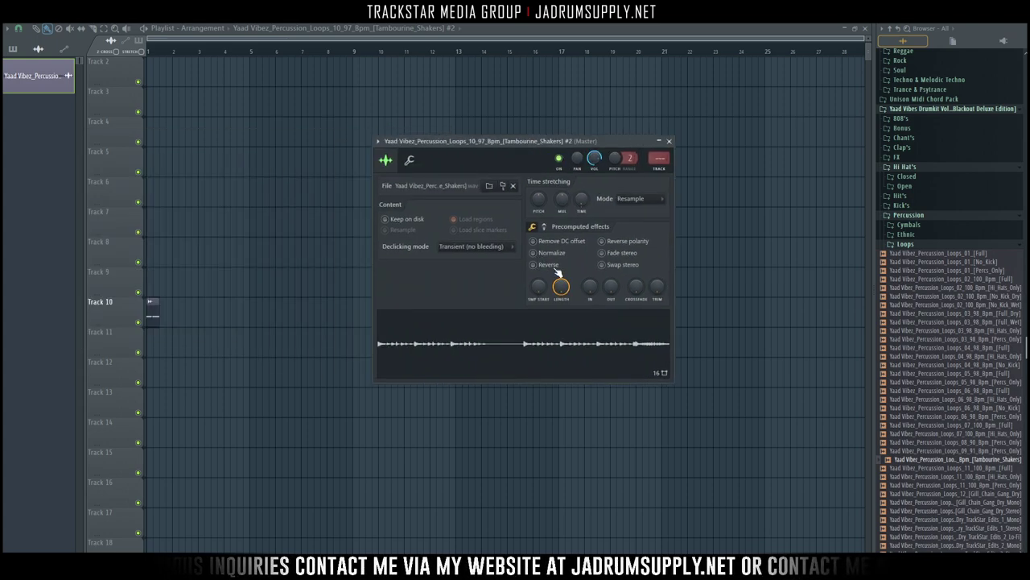
right_click(581, 204)
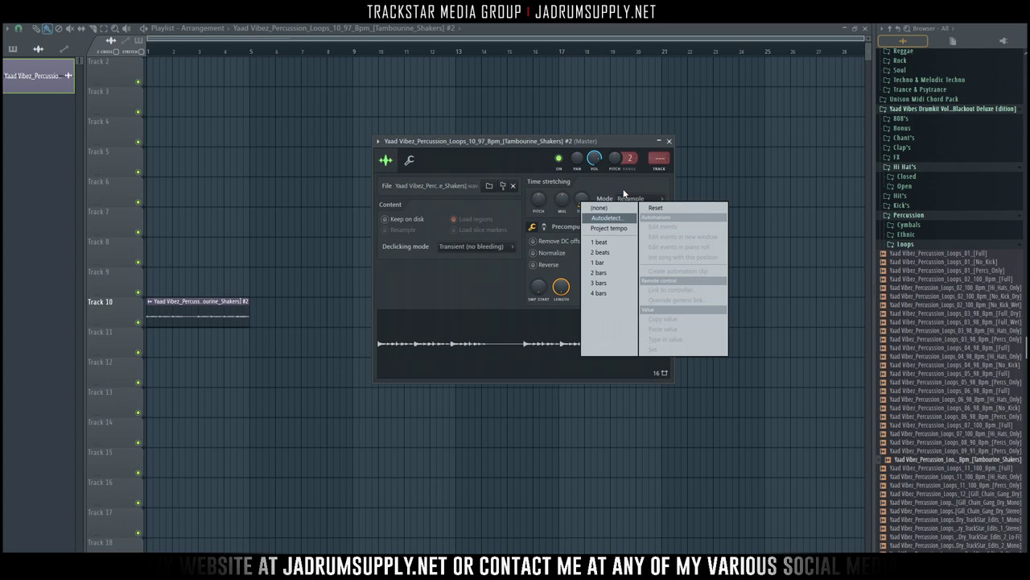
click(604, 293)
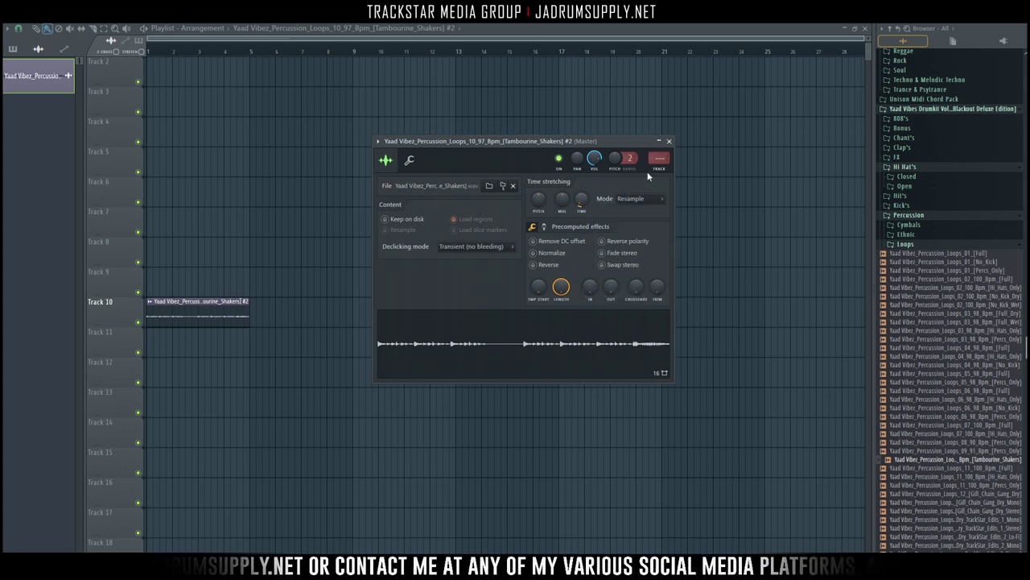
Close the clip's settings and delete the Tambourine_Shakers #2 audio channel.
click(669, 142)
key(F6)
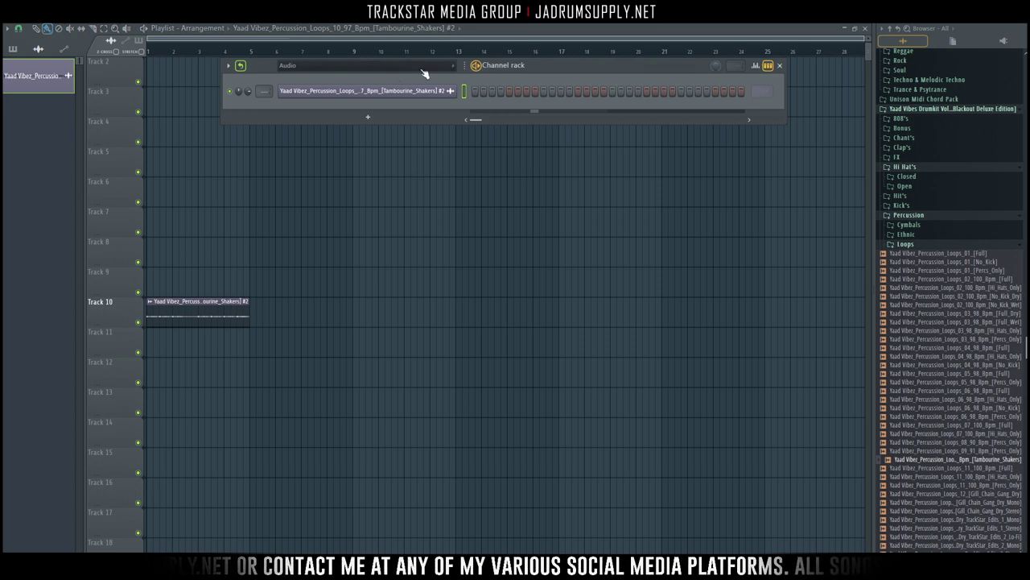
click(621, 71)
right_click(418, 90)
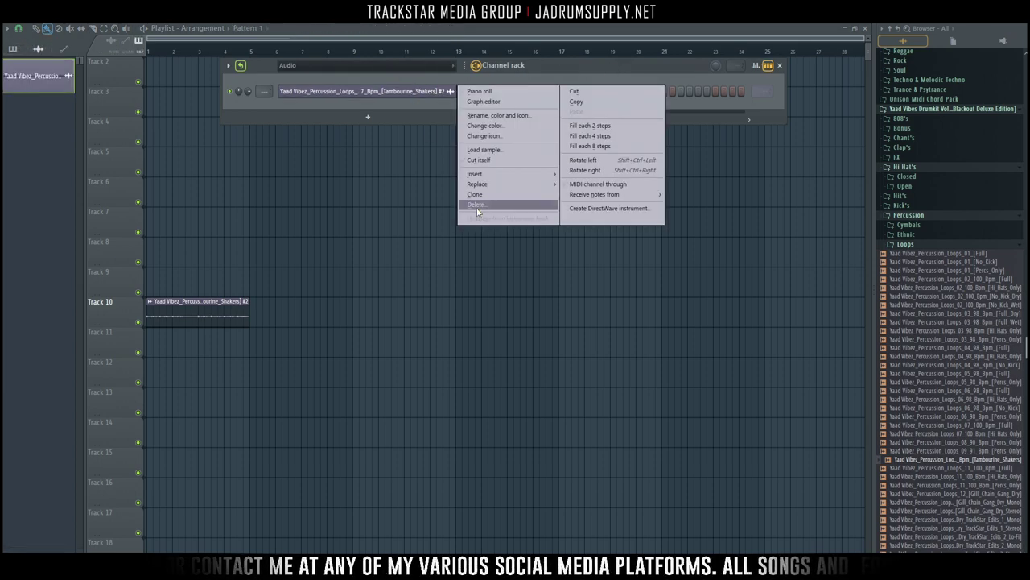
click(474, 206)
key(Return)
Set the time stretching of the original tambourine shaker sampler channel to 4 bars.
click(443, 226)
right_click(440, 222)
click(188, 200)
right_click(255, 178)
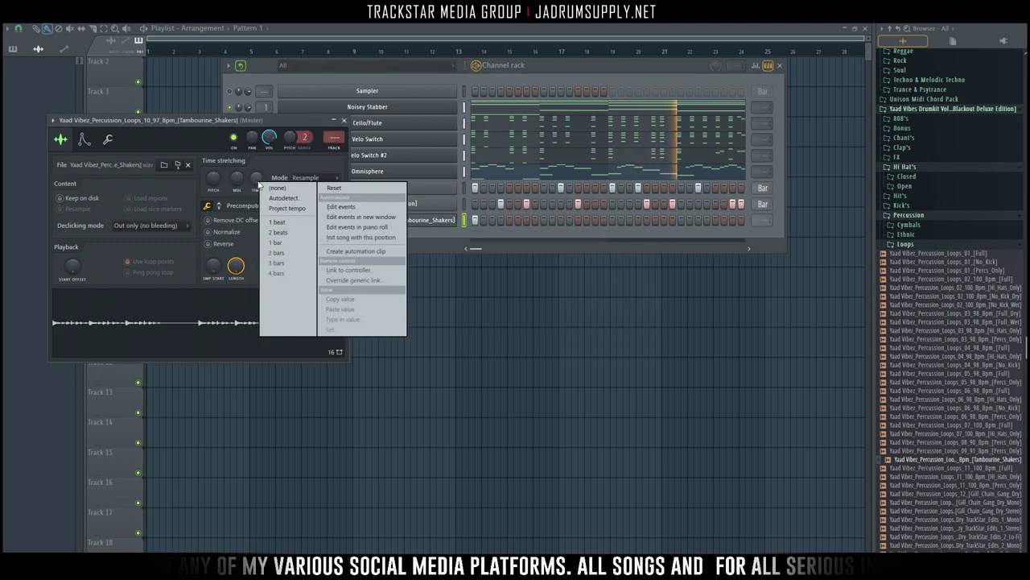
click(286, 276)
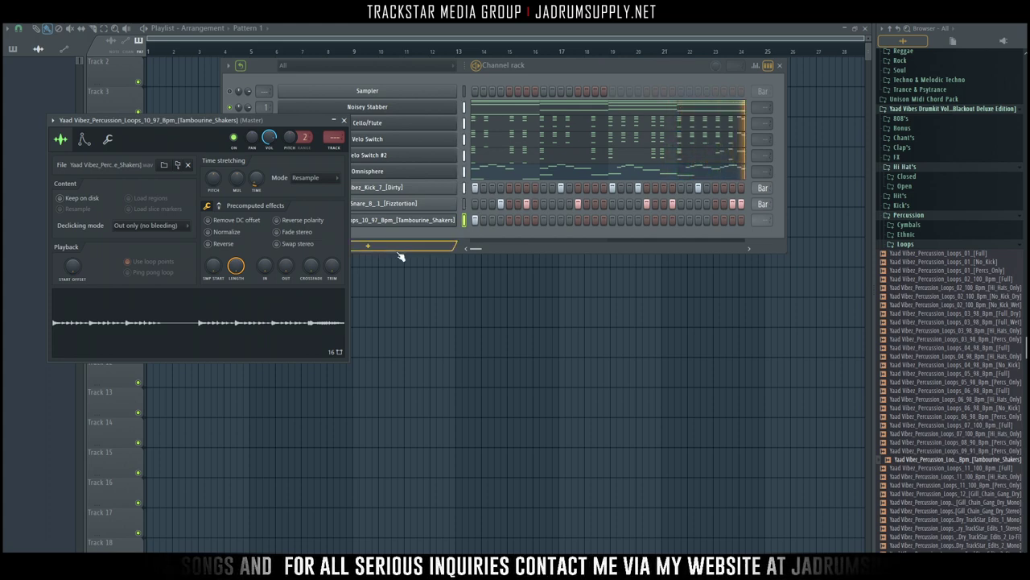
Add the Yaad Vibez_Hits_04 sample as a new channel and trigger it on the first step of the pattern.
click(457, 232)
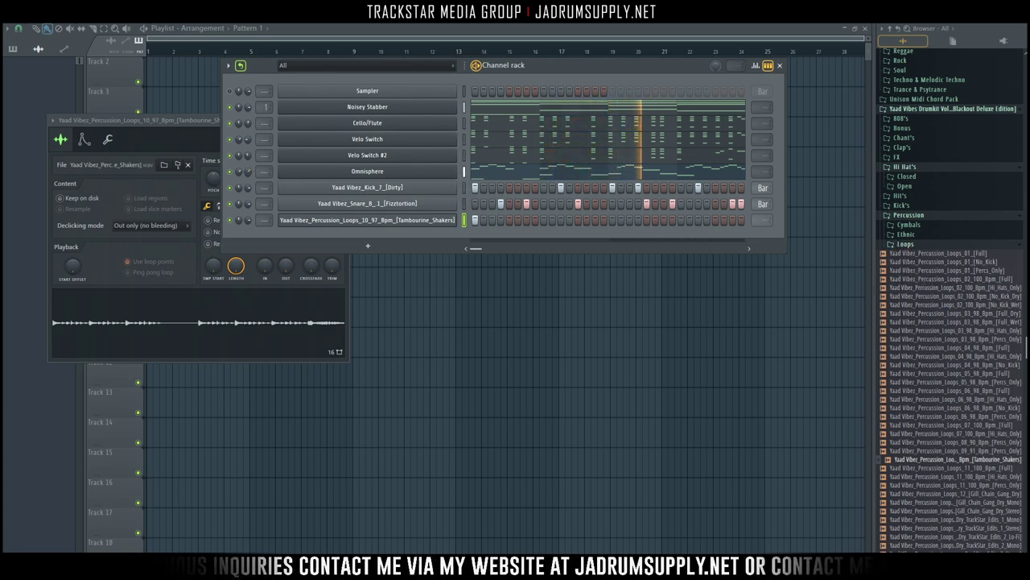
click(902, 199)
click(912, 208)
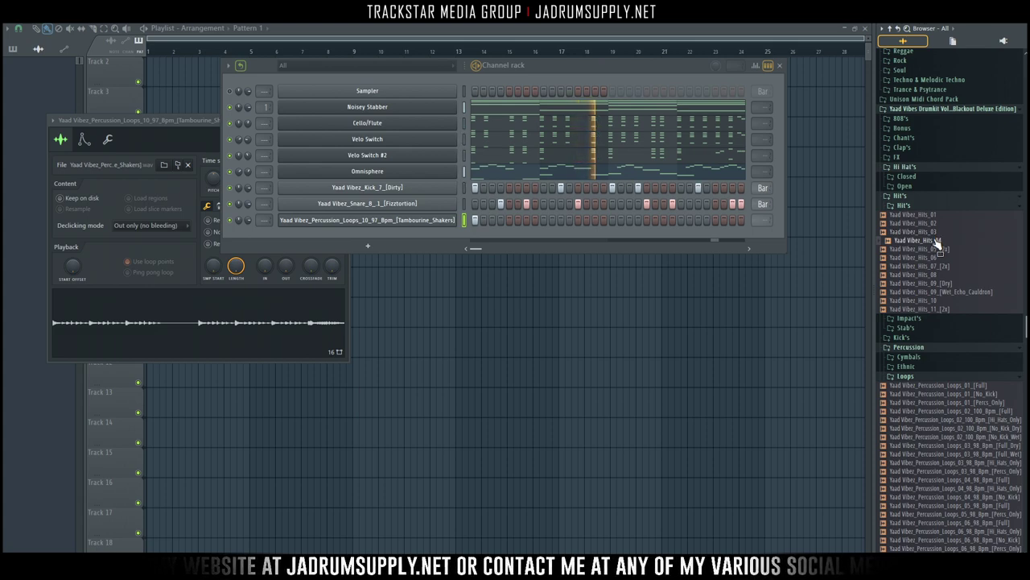
right_click(937, 242)
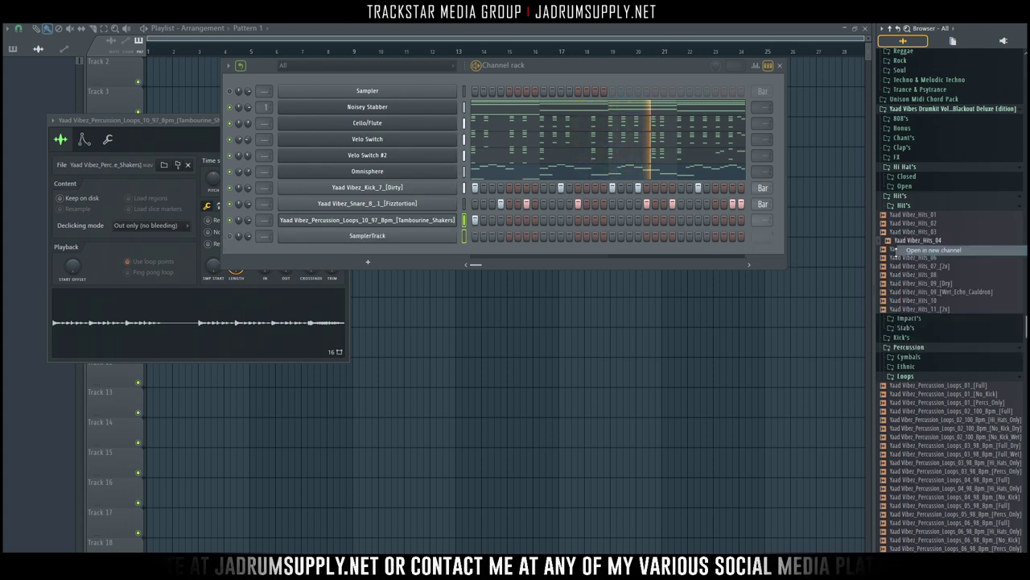
click(950, 250)
click(477, 239)
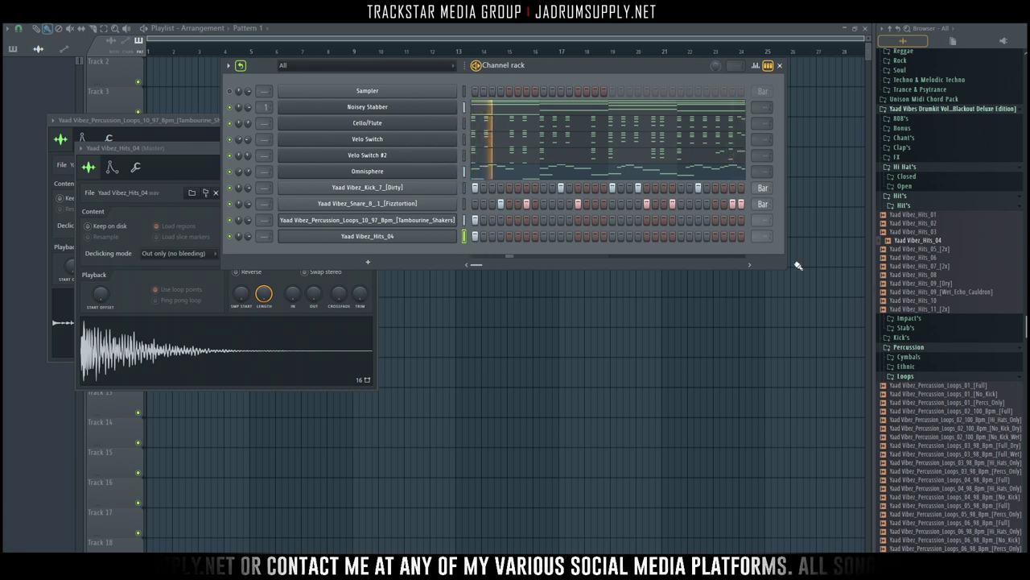
Add a Nexus instrument channel, browse its Bass preset category, and close the instrument window.
click(370, 264)
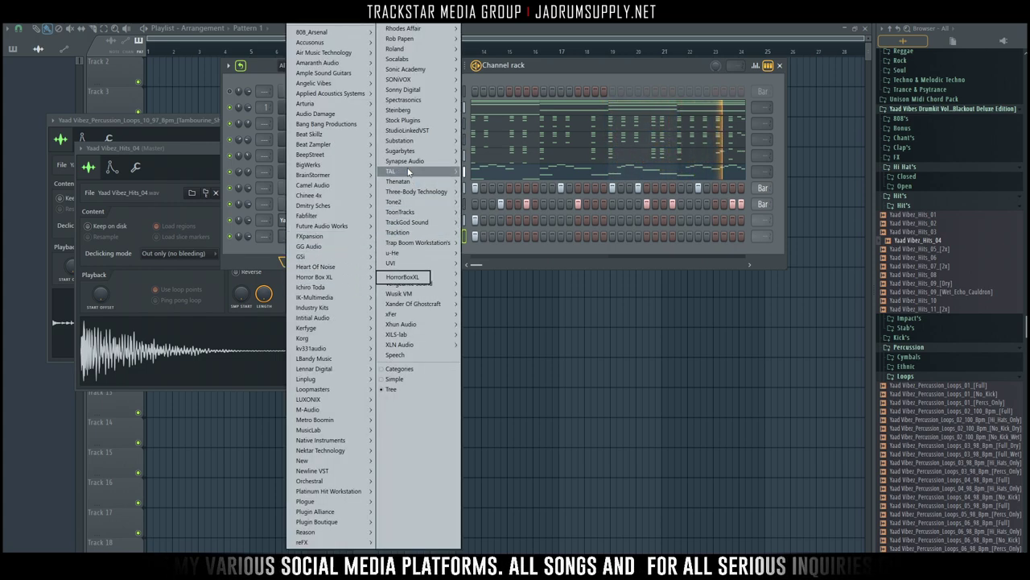
mouse_move(318, 490)
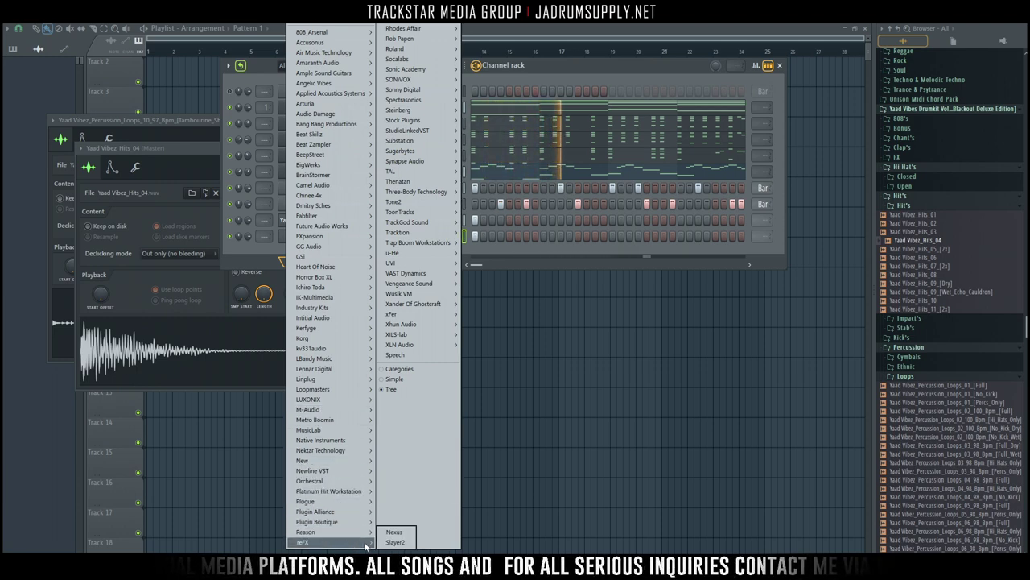
click(394, 531)
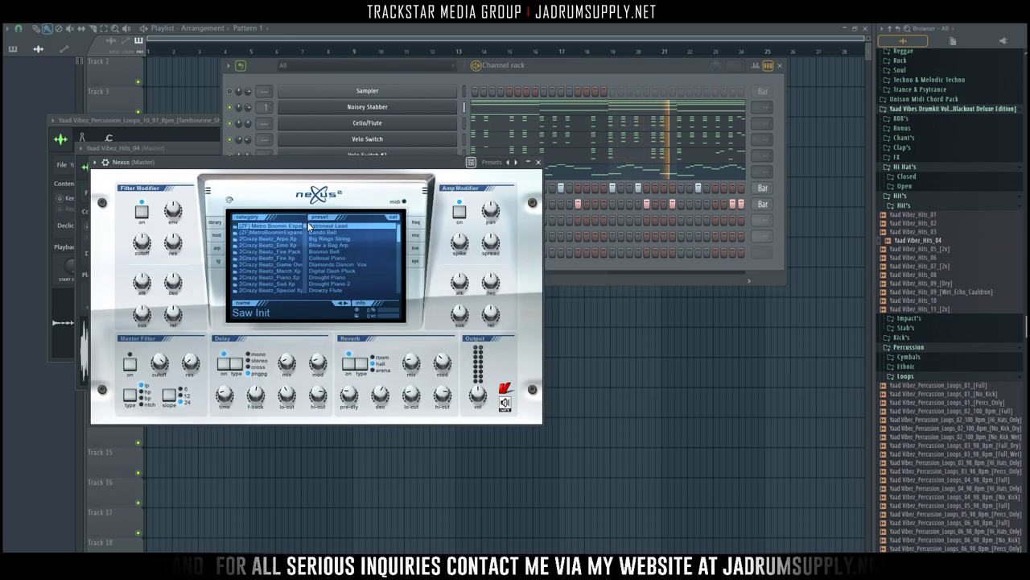
scroll(306, 230, down, 4)
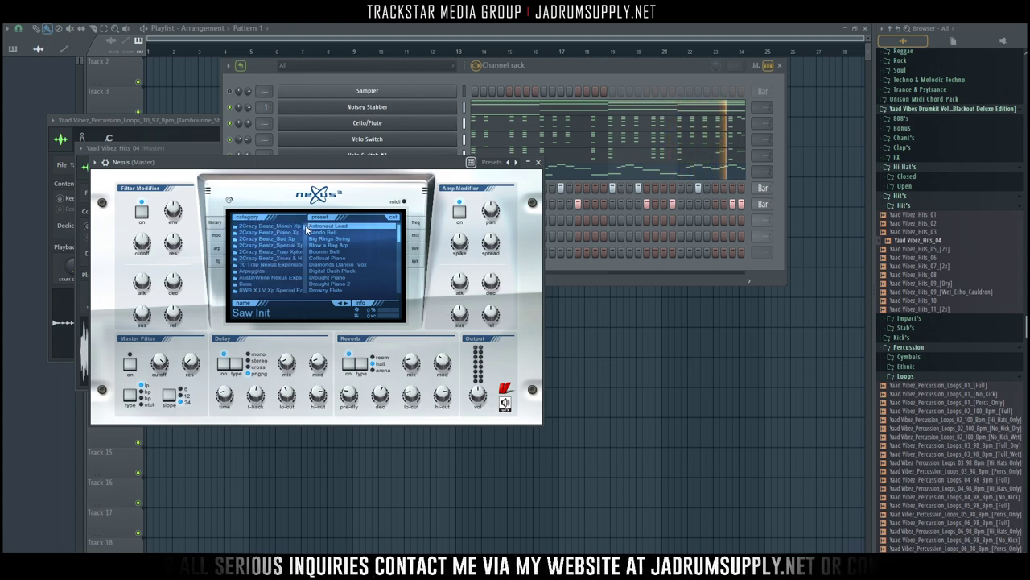
click(249, 253)
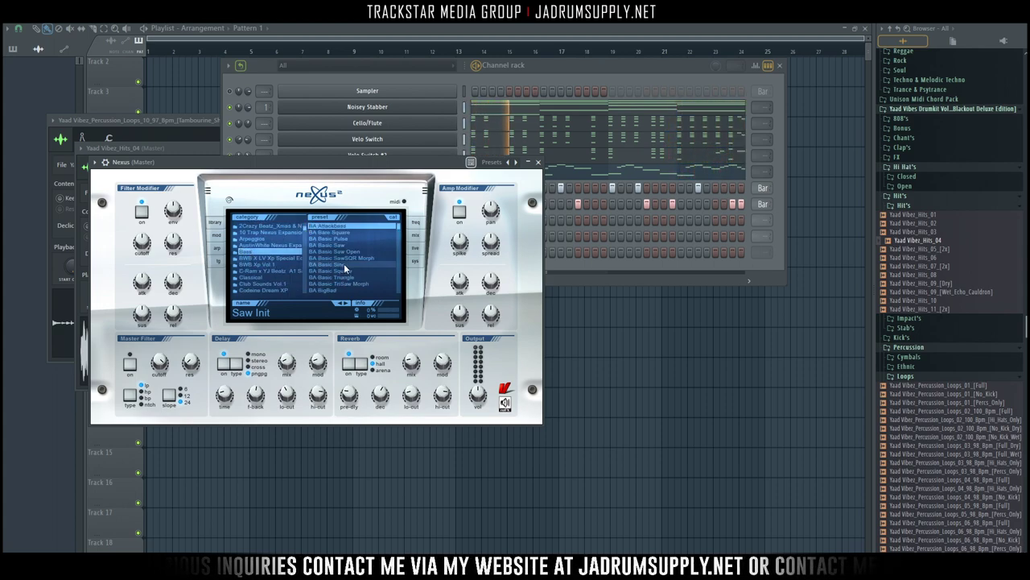
click(539, 162)
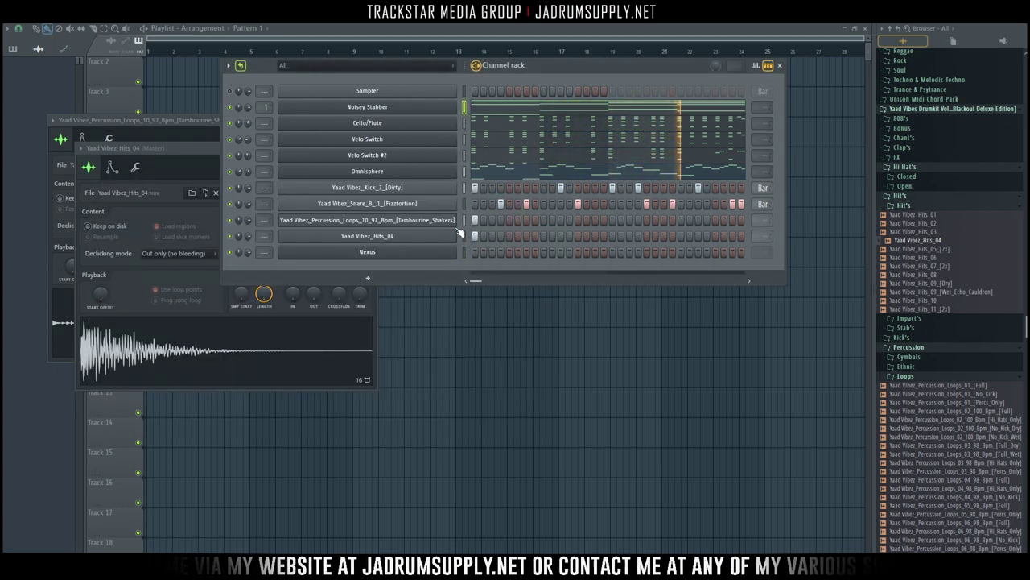
Paste the Noisey Stabber notes into the Nexus channel and delete the upper notes, keeping only the bass notes C3, G#3, A#3 and G3.
key(ctrl+v)
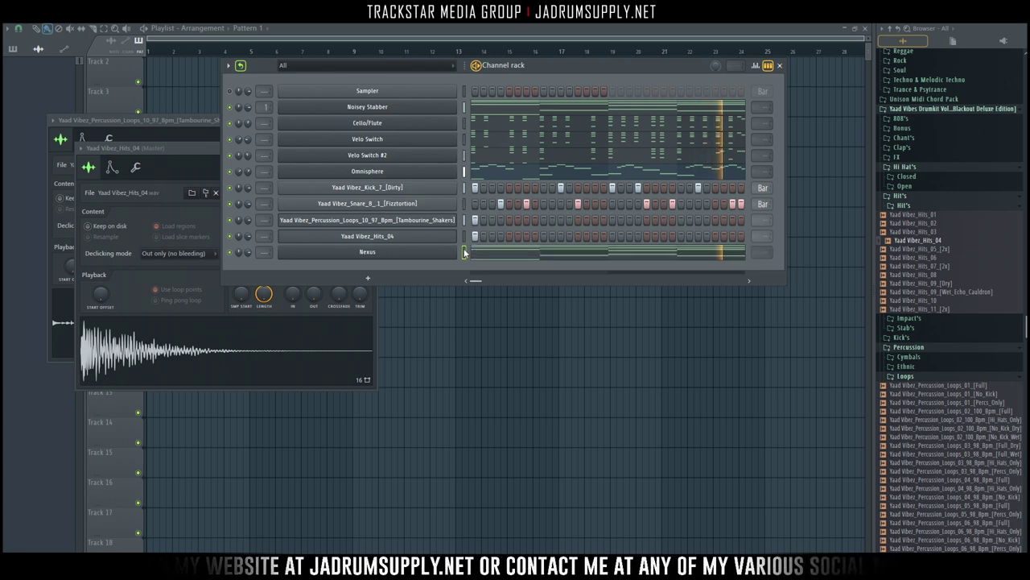
click(517, 254)
mouse_move(185, 123)
mouse_down()
mouse_move(419, 166)
mouse_move(510, 220)
mouse_move(648, 231)
mouse_up()
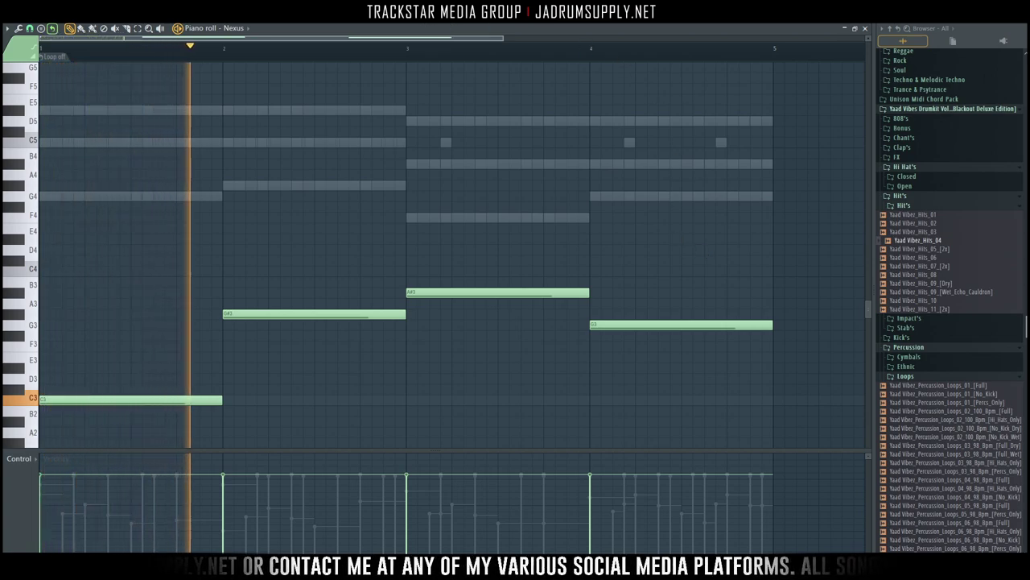
key(F6)
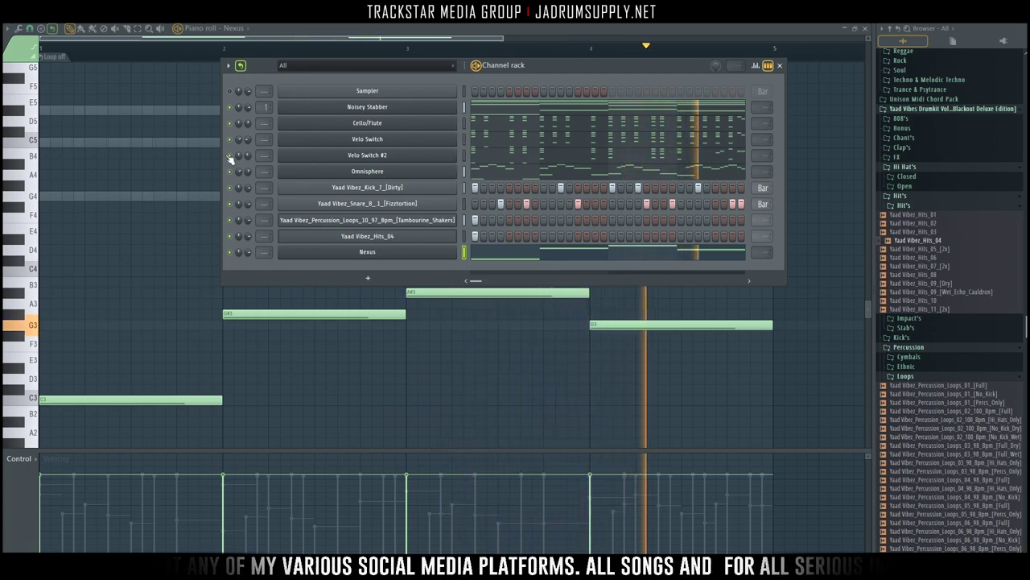
key(F6)
Shorten the C3 bass note in bar 1 to two sixteenths and add another short C3 on the eleventh sixteenth.
key(space)
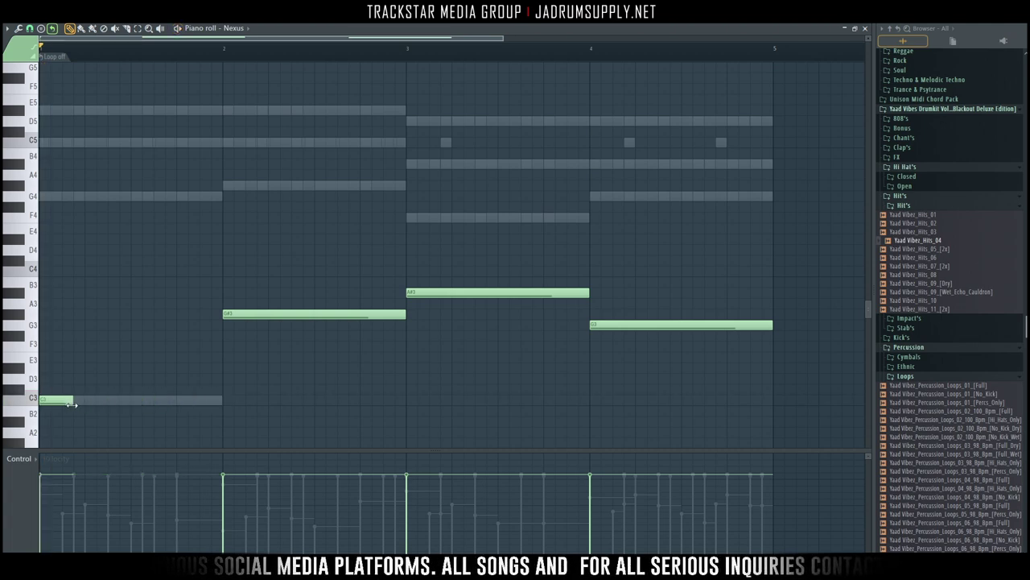
key(space)
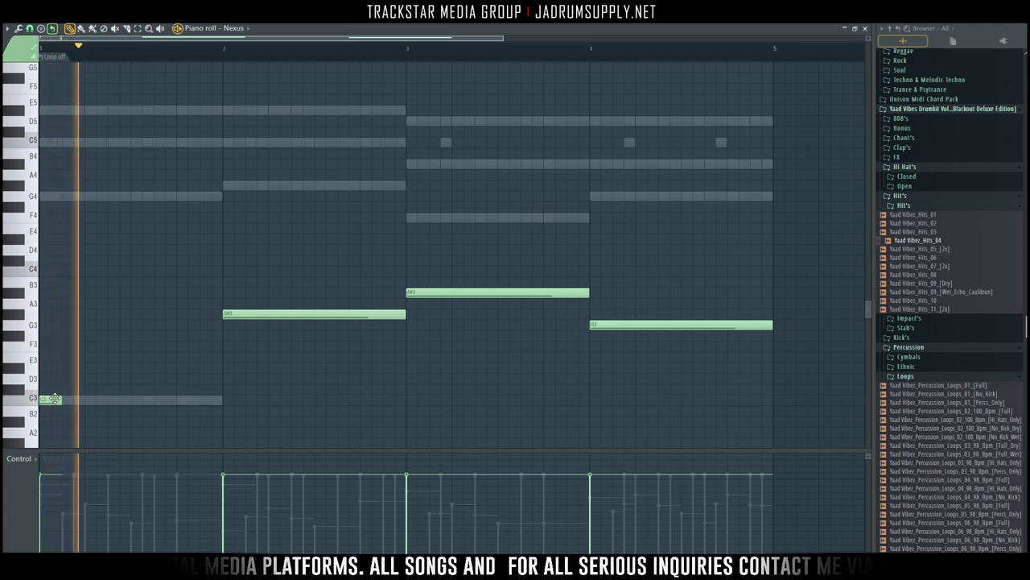
click(161, 399)
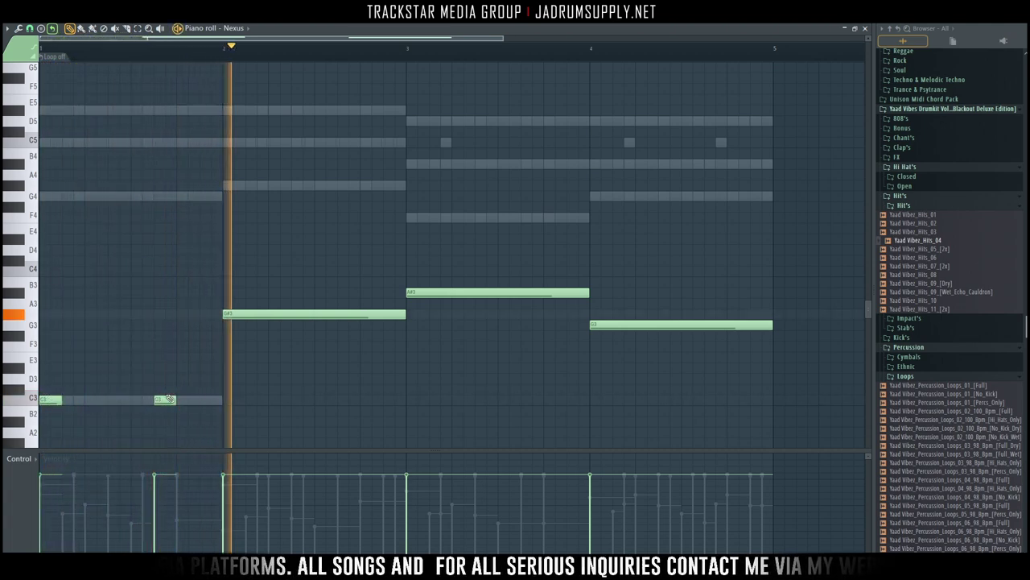
Replace the long G#3 in bar 2 with two short notes near the bar's start and one from the eleventh sixteenth to the bar's end.
key(space)
right_click(226, 313)
key(space)
click(226, 314)
click(266, 314)
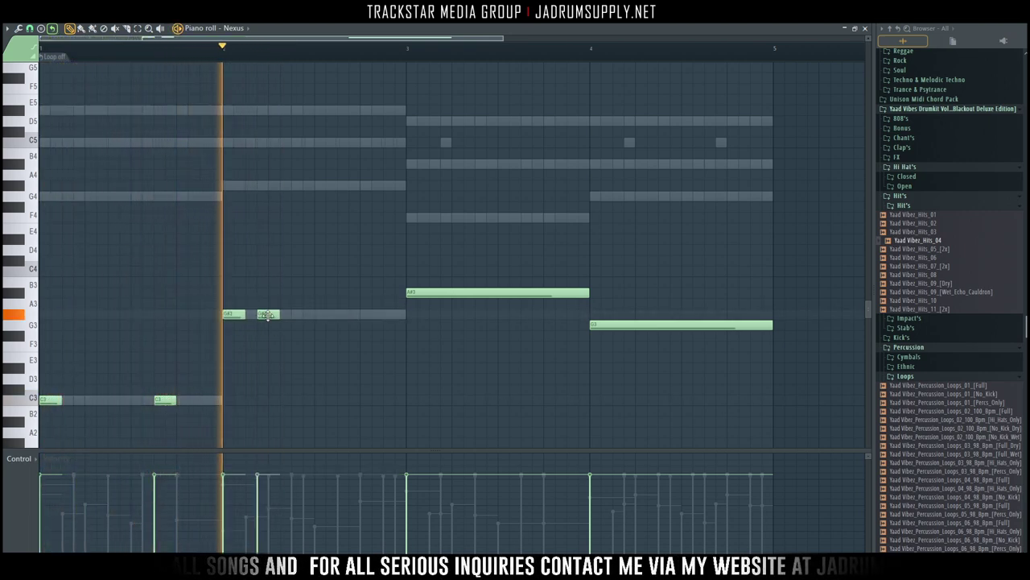
click(358, 313)
drag(362, 313, 350, 314)
key(space)
key(space)
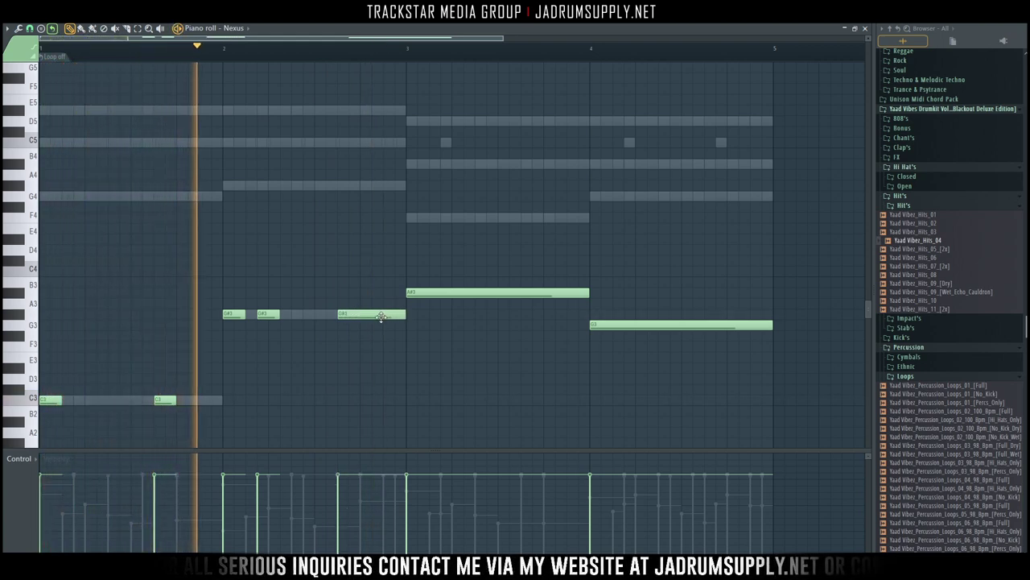
Lengthen the second C3 bass note in bar 1 to three sixteenths.
key(space)
key(space)
drag(177, 401, 189, 401)
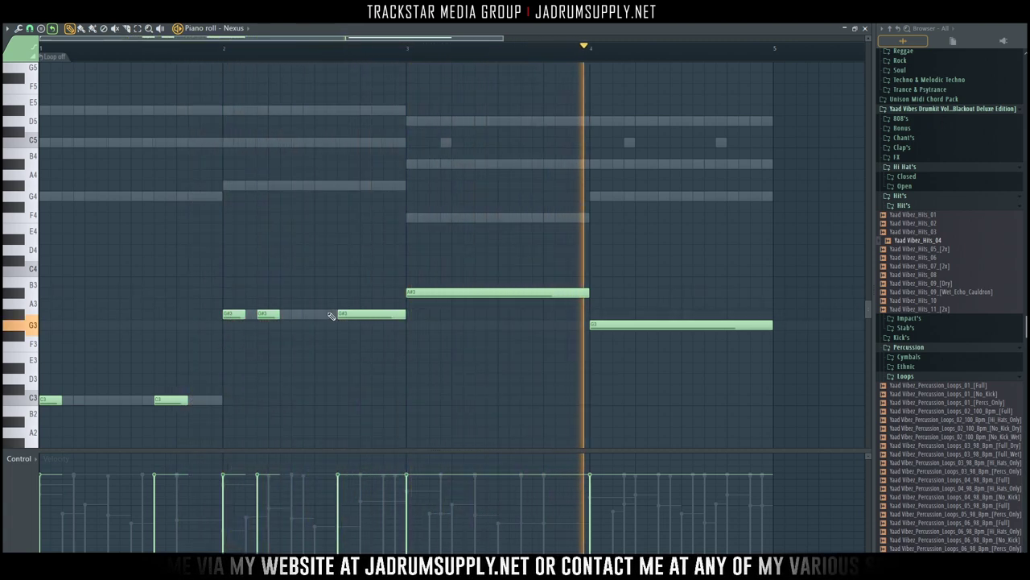
Replace the held G3 in bar 4 with a long G3 followed by three short G3 notes at the bar's end.
right_click(691, 324)
click(708, 325)
click(746, 326)
drag(747, 325, 758, 325)
click(731, 324)
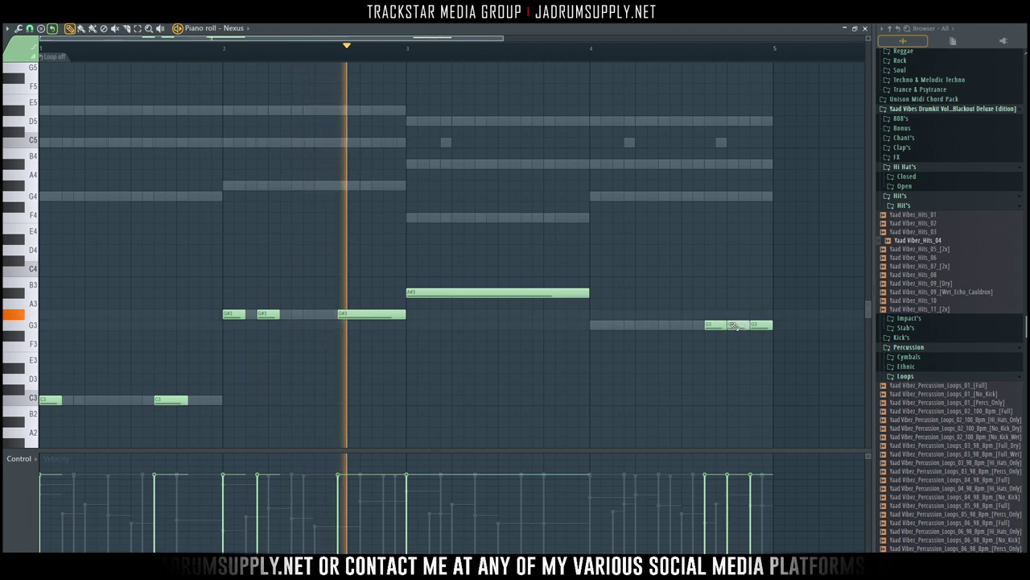
click(602, 326)
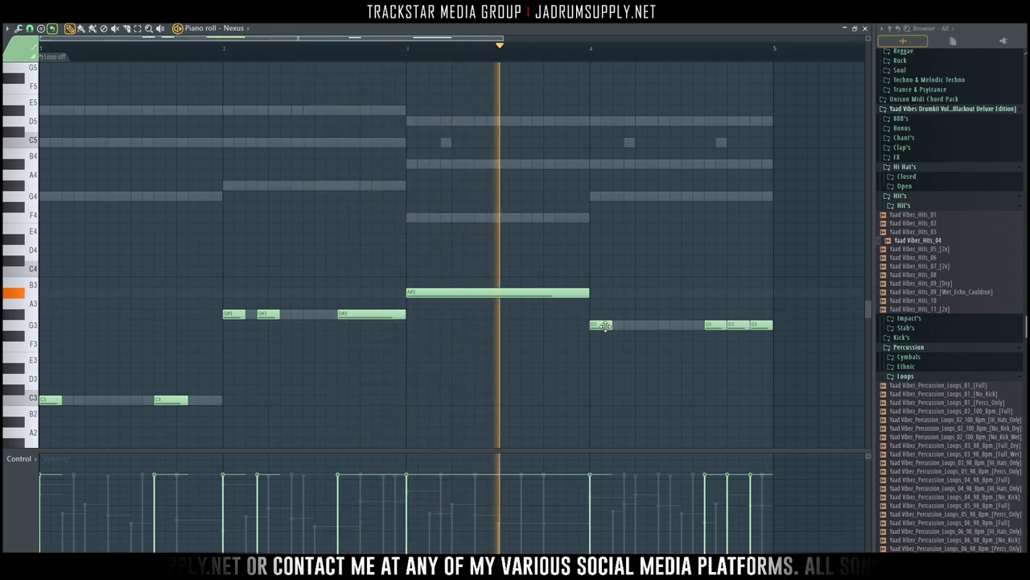
drag(604, 325, 690, 322)
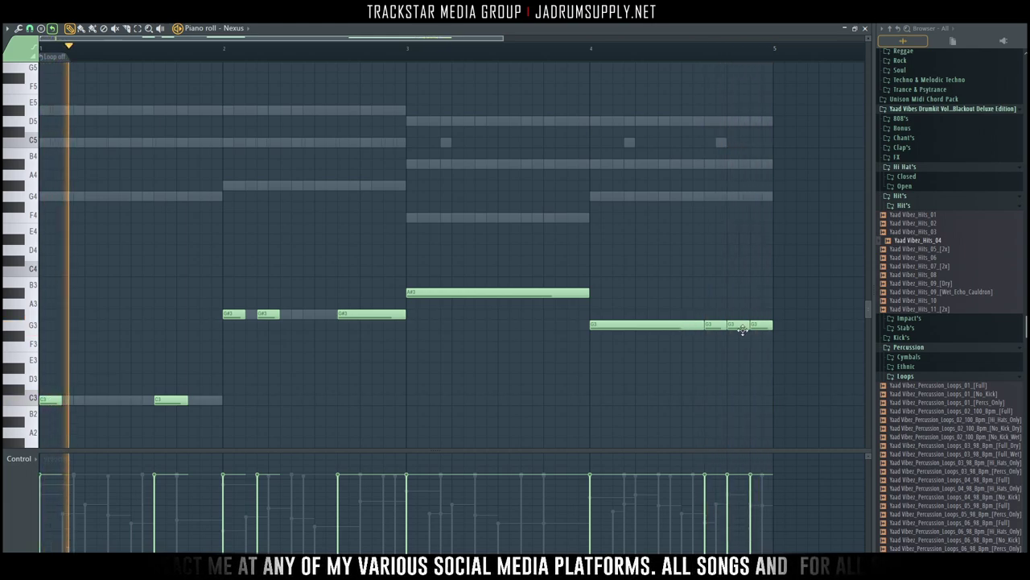
Trim the ends of the bar 4 G3 notes to leave gaps, and turn the three short ones into six rapid G3 notes.
drag(697, 311, 789, 352)
scroll(780, 285, down, 3)
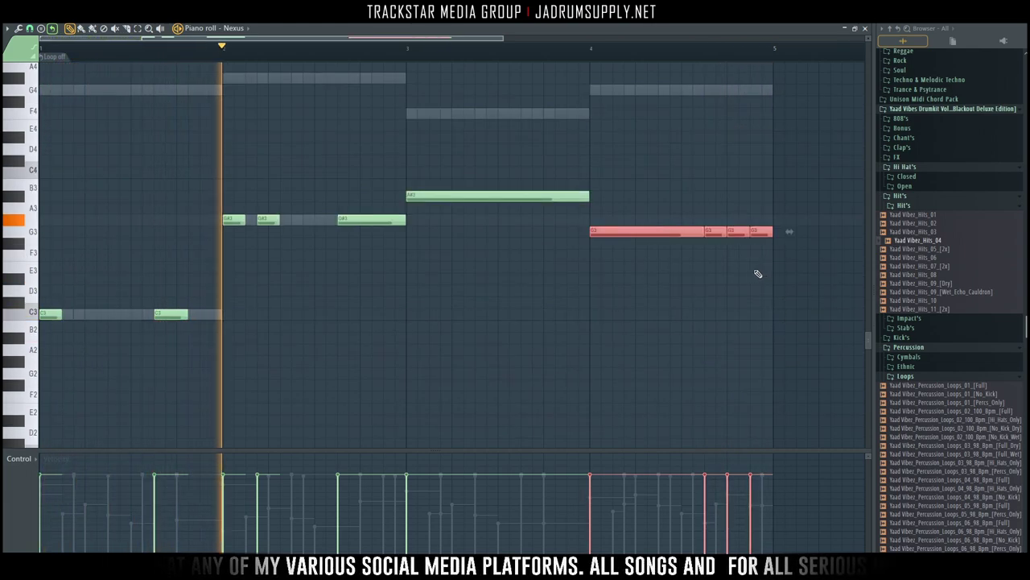
drag(772, 235, 767, 235)
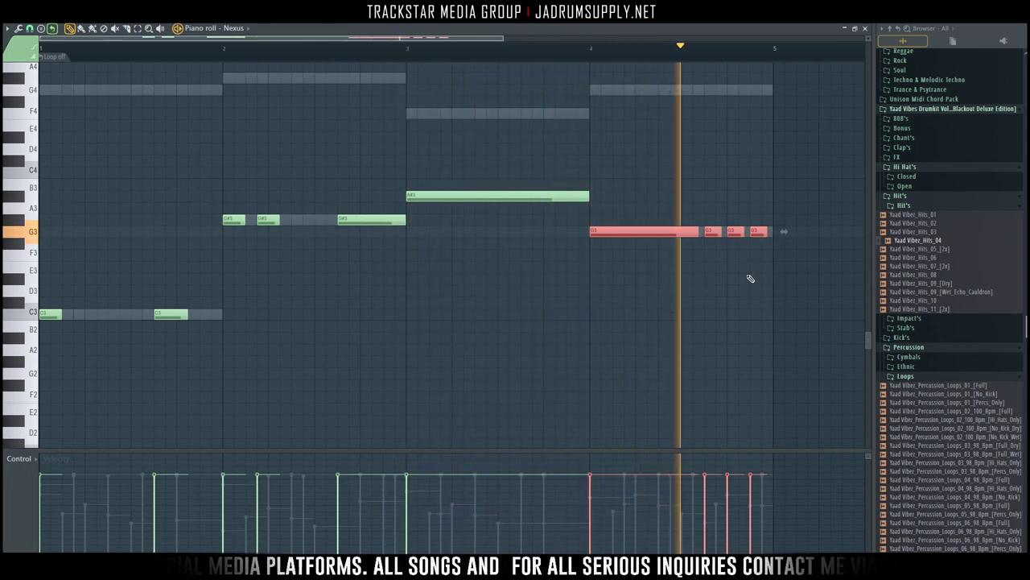
ctrl+click(750, 271)
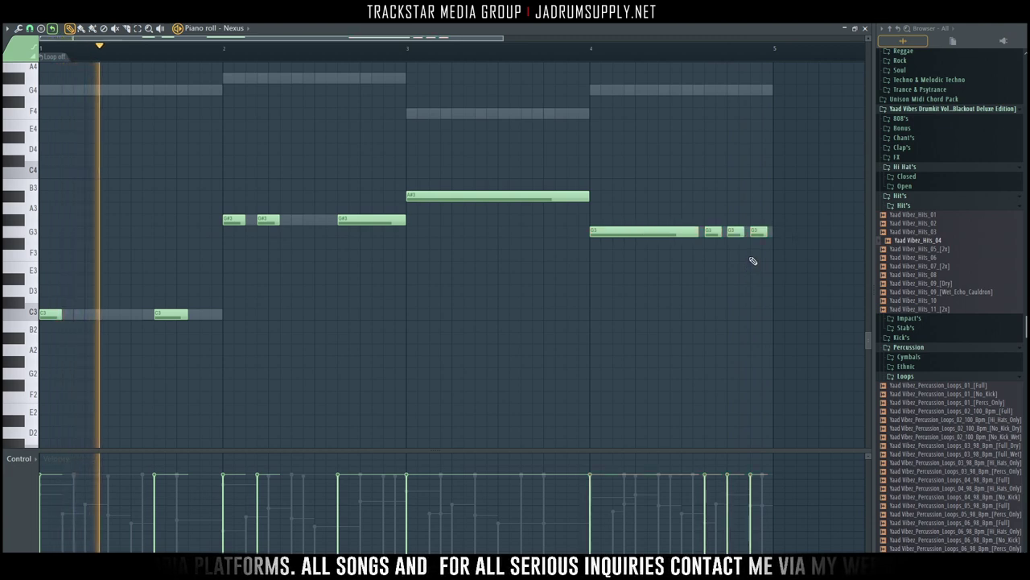
mouse_move(702, 244)
mouse_down()
mouse_move(782, 231)
mouse_move(753, 233)
mouse_move(764, 232)
mouse_up()
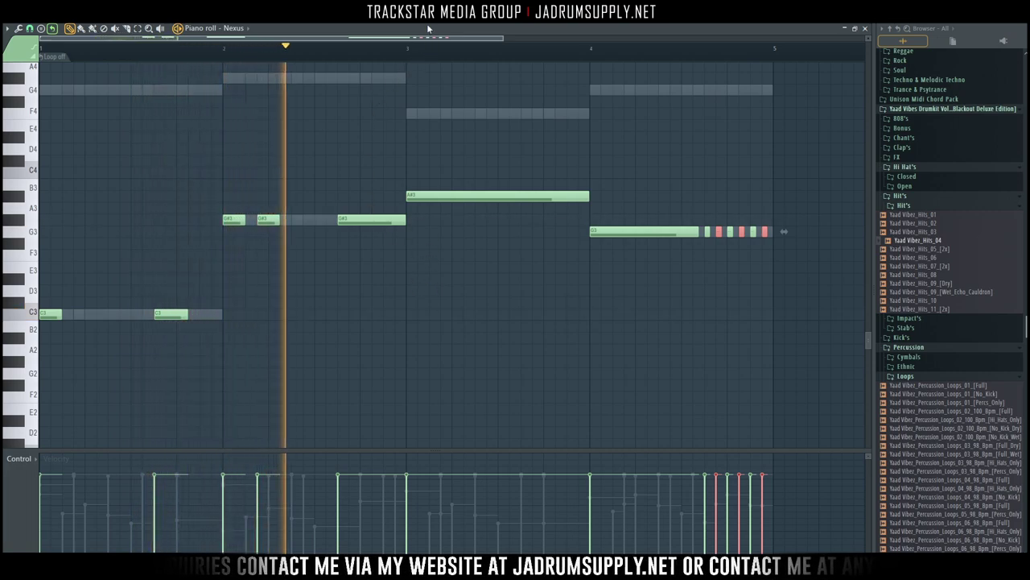
Add Yaad Vibez_Clap_4_[Stereo] as a new channel and trigger it on steps 13 and 29.
key(F6)
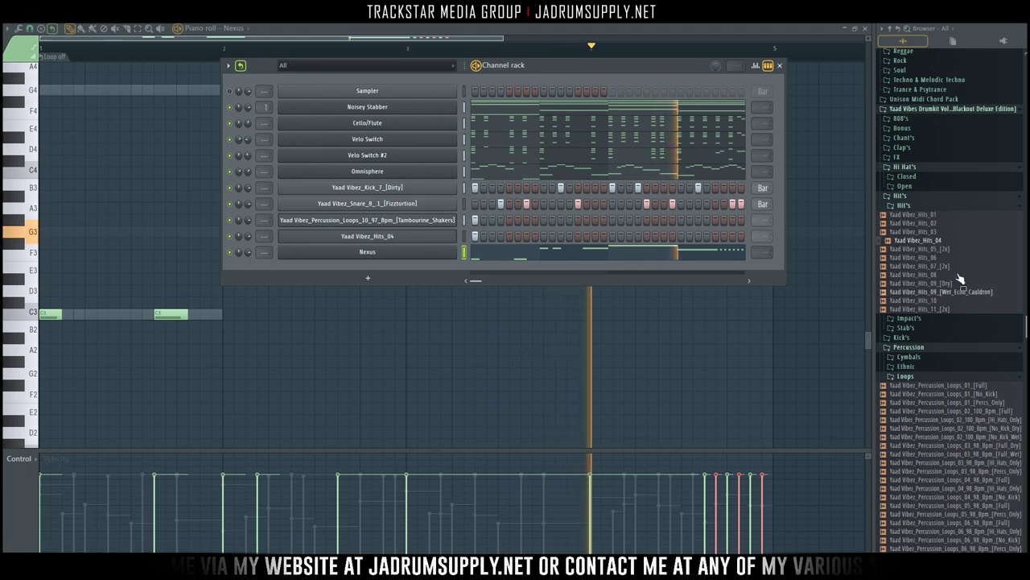
click(901, 147)
click(934, 201)
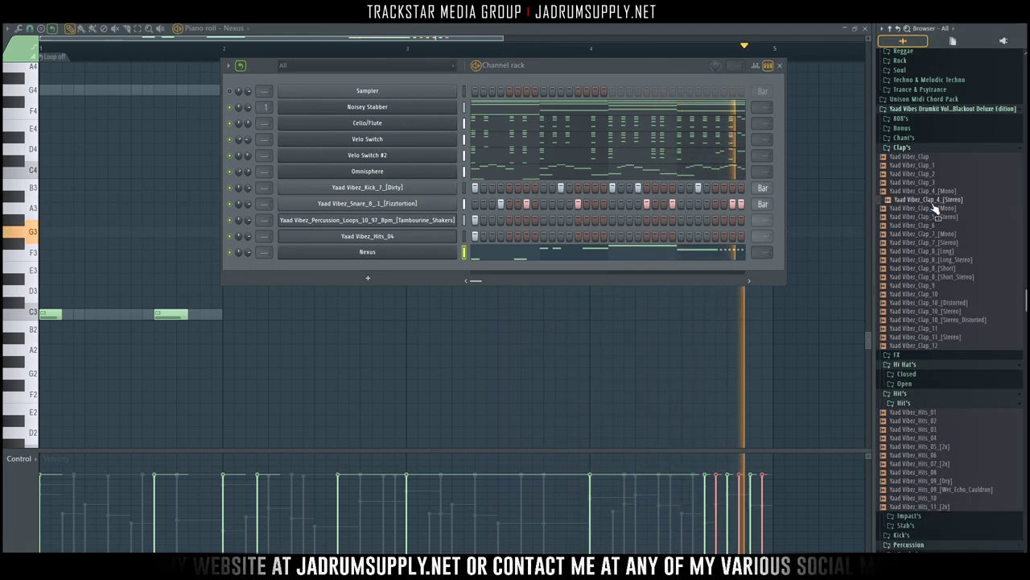
right_click(938, 199)
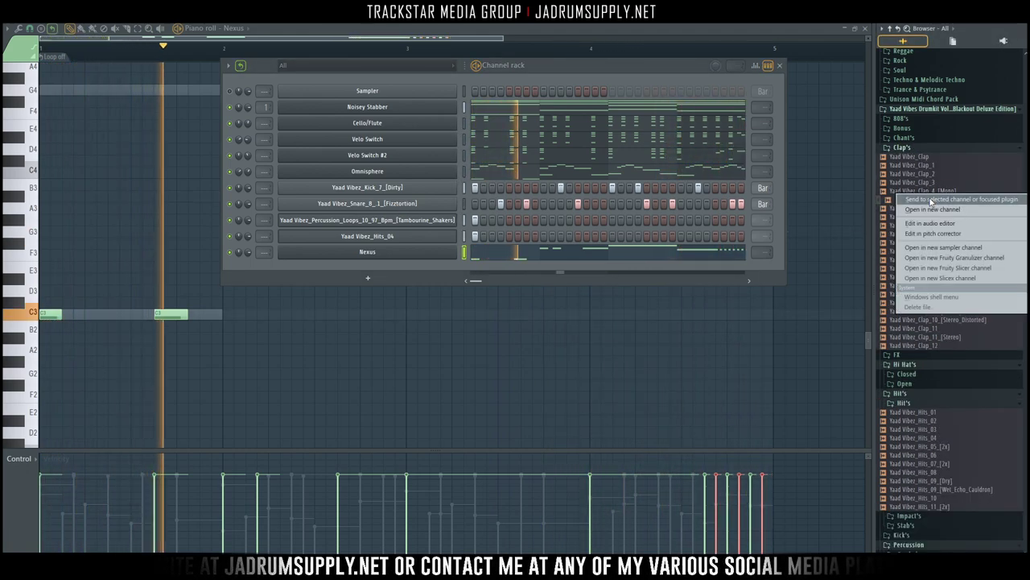
click(933, 211)
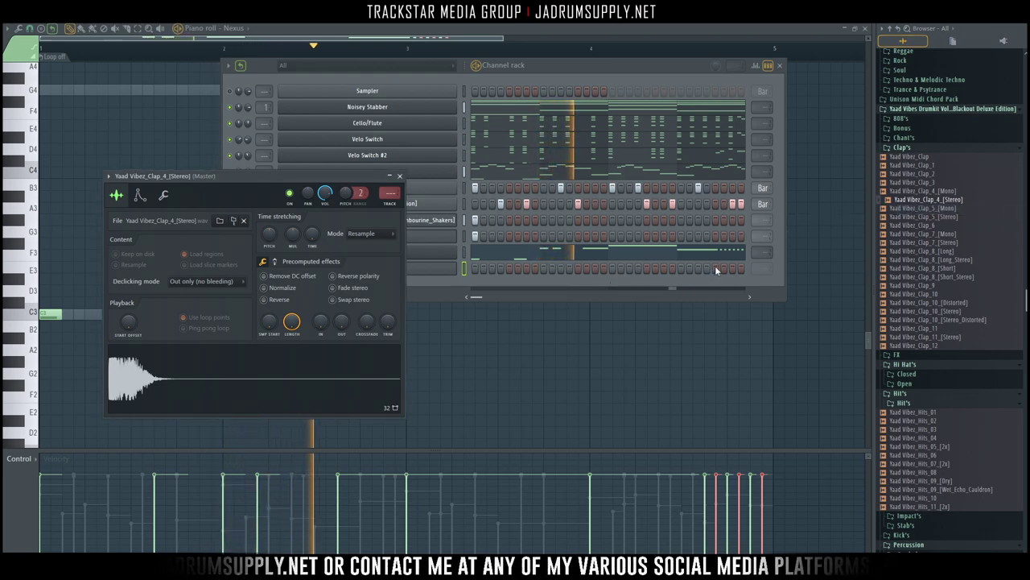
click(715, 268)
click(576, 269)
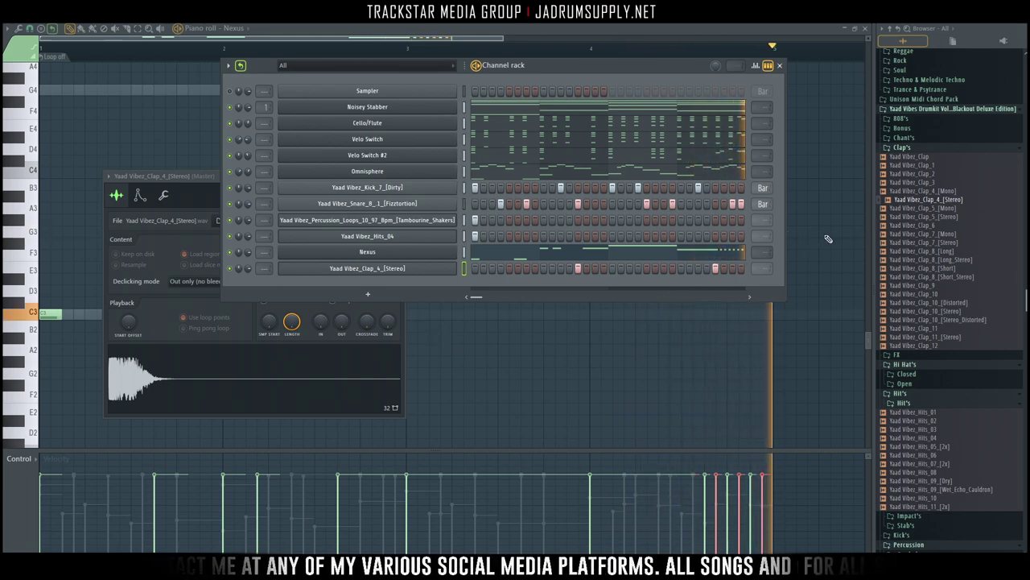
Audition the samples in the kit's Ride's cymbal folder and add Yaad Vibez_Percussion_Cymbal_Ride_01 as a new channel.
click(918, 400)
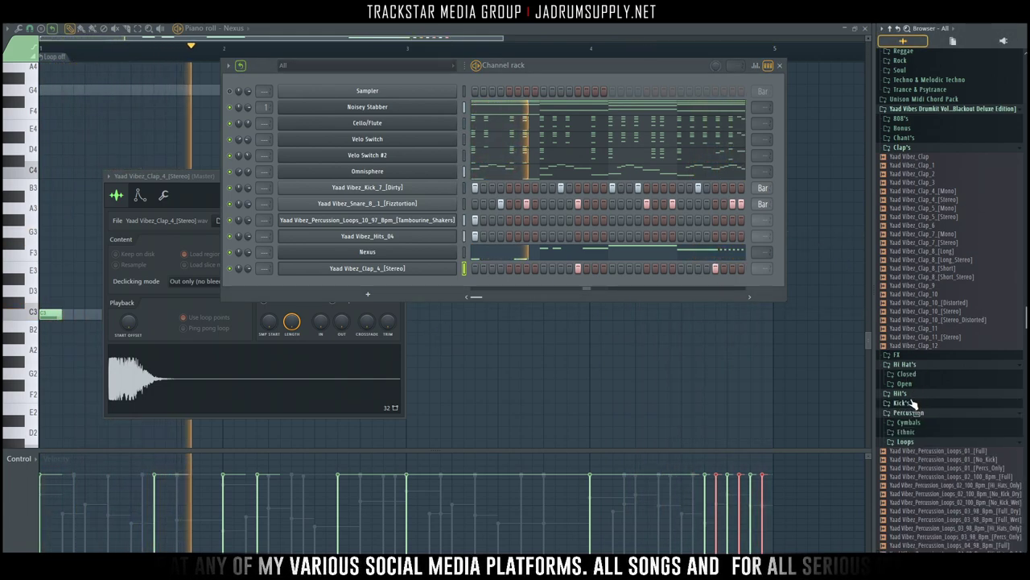
scroll(942, 448, down, 2)
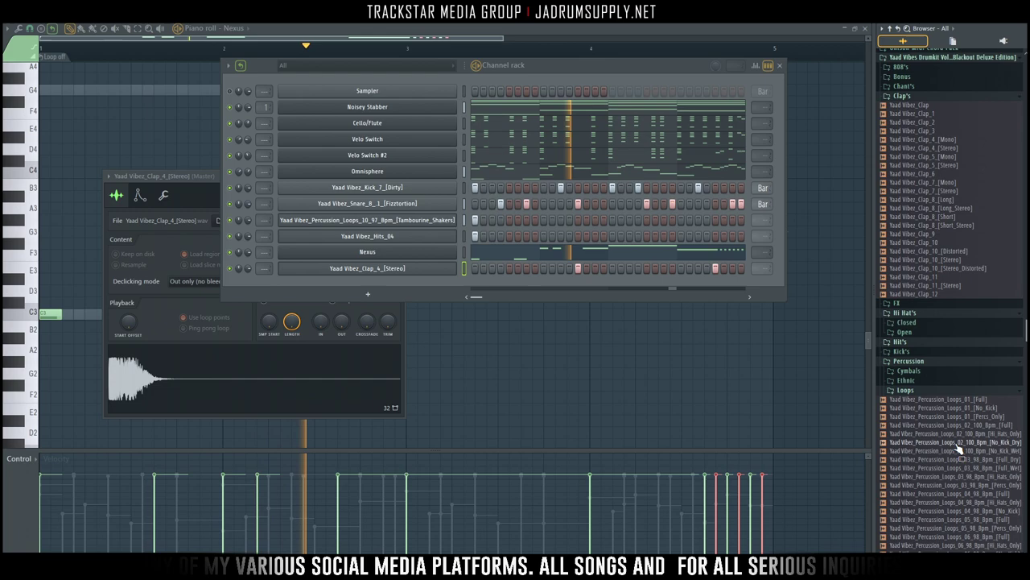
click(910, 371)
click(911, 389)
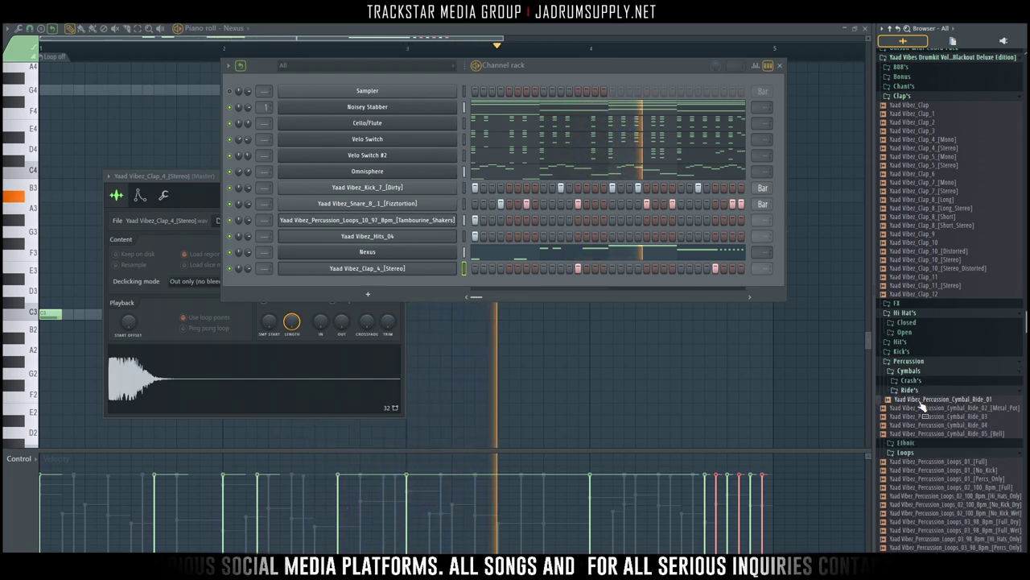
click(944, 416)
click(947, 425)
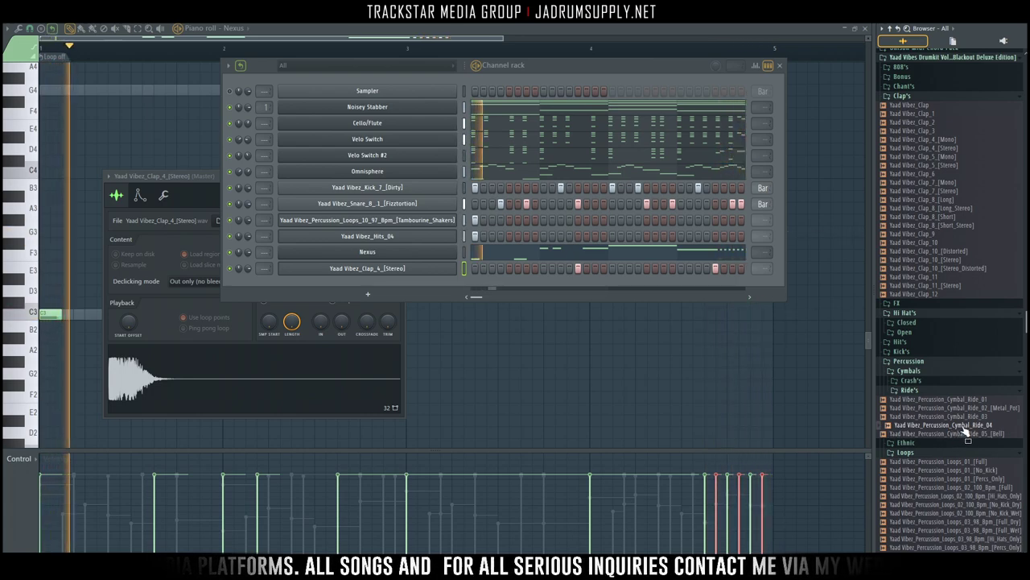
click(952, 435)
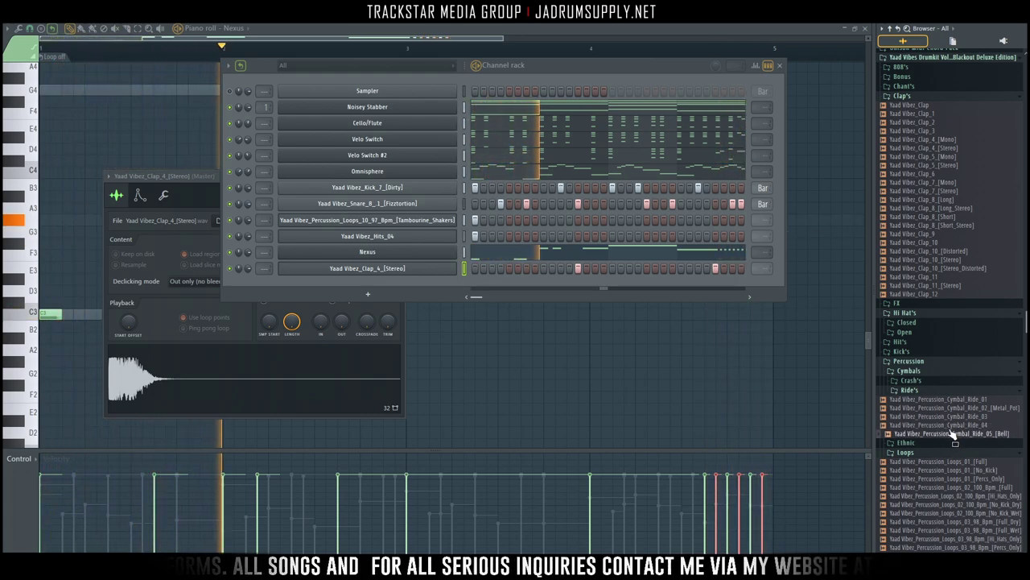
click(966, 390)
click(940, 391)
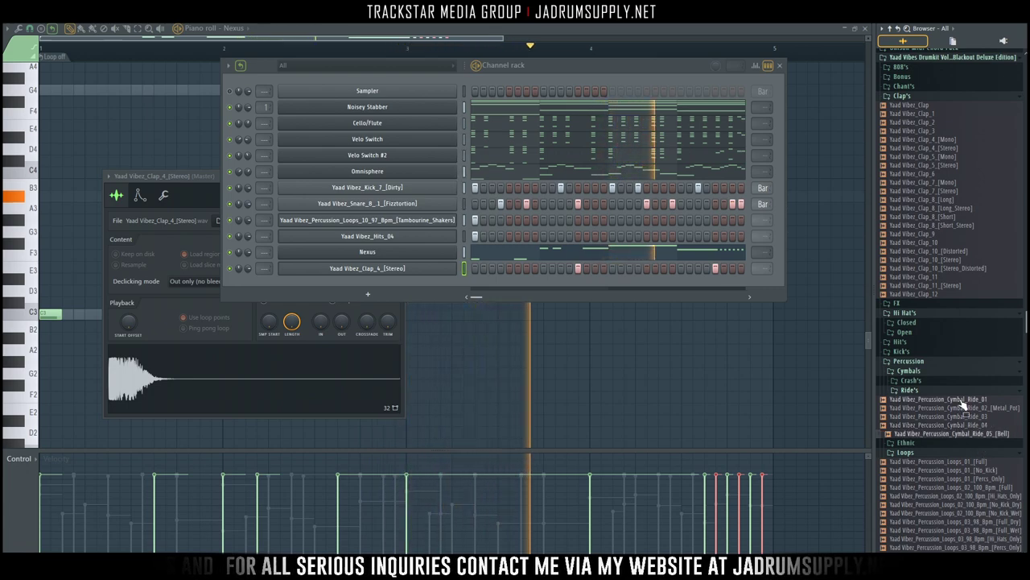
click(963, 400)
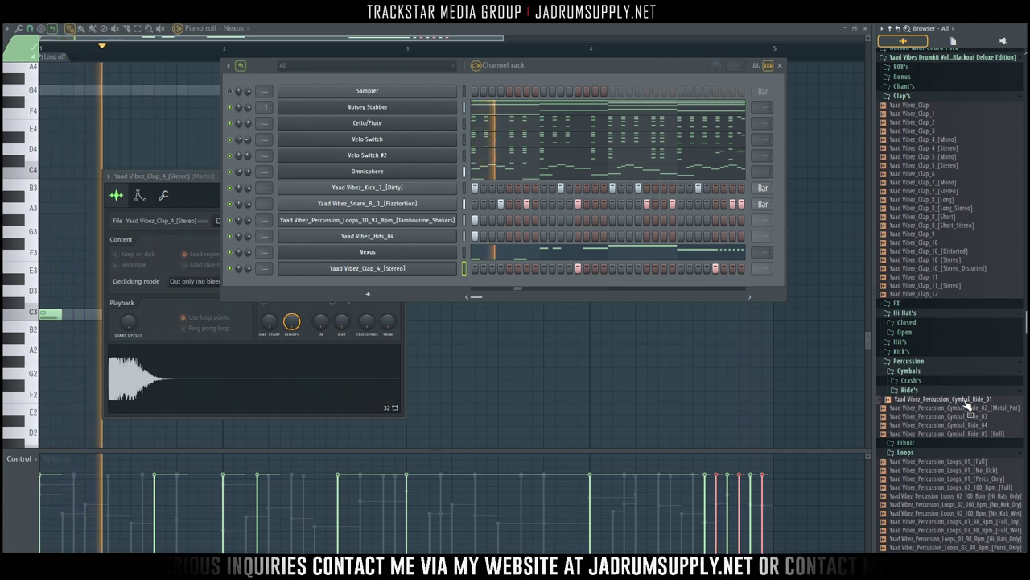
drag(966, 405, 419, 286)
Place eight short C5 ride notes in the piano roll, one on every beat of bars 3 and 4.
right_click(450, 280)
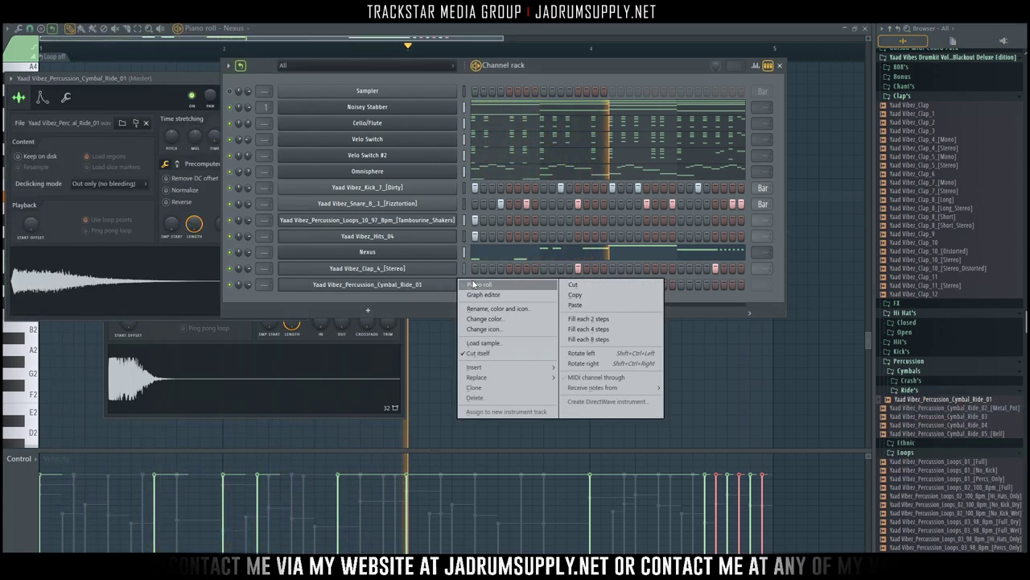
click(481, 284)
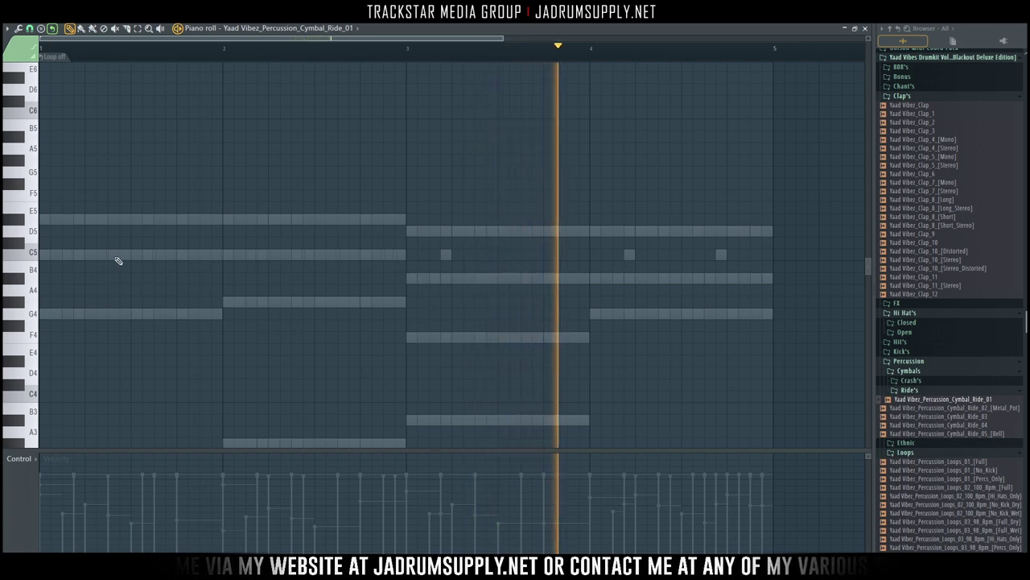
click(409, 254)
click(455, 254)
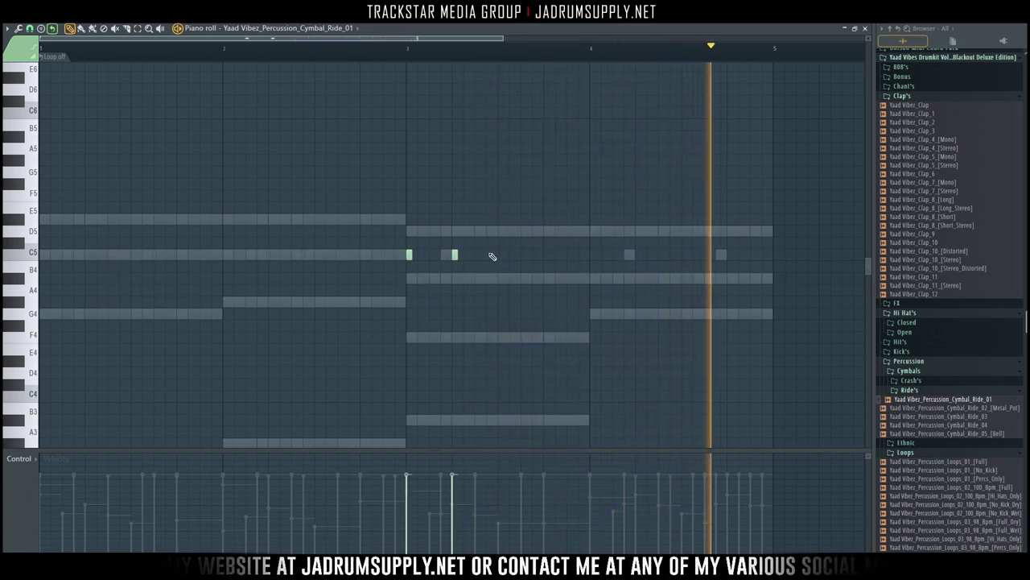
click(501, 254)
click(547, 255)
click(602, 254)
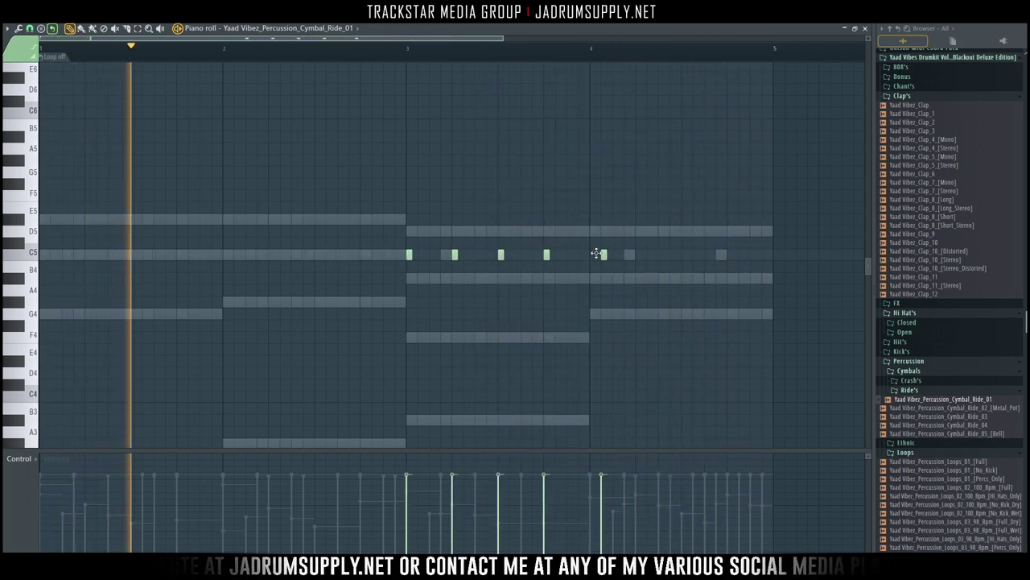
drag(602, 255, 594, 255)
click(638, 254)
click(684, 254)
click(730, 255)
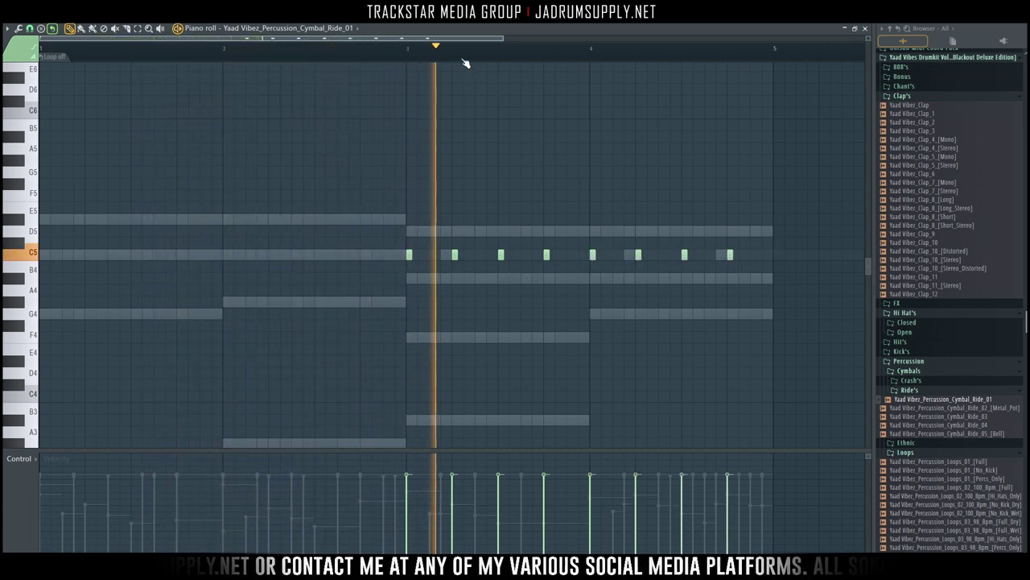
key(F6)
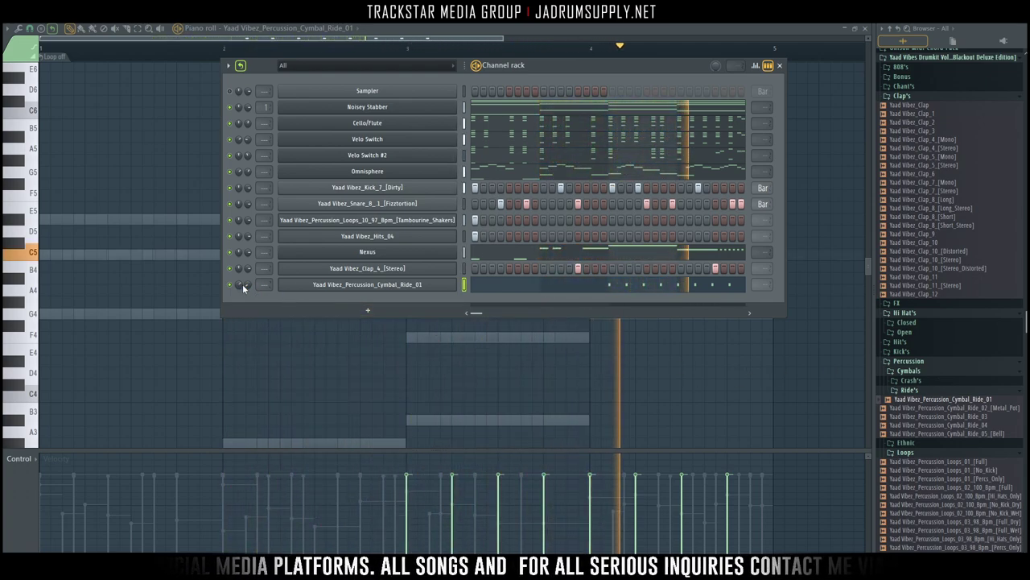
Audition samples in the drum kit's Chant's folder, from the Chant_05 variants through the Chant_27 variants.
scroll(968, 451, down, 4)
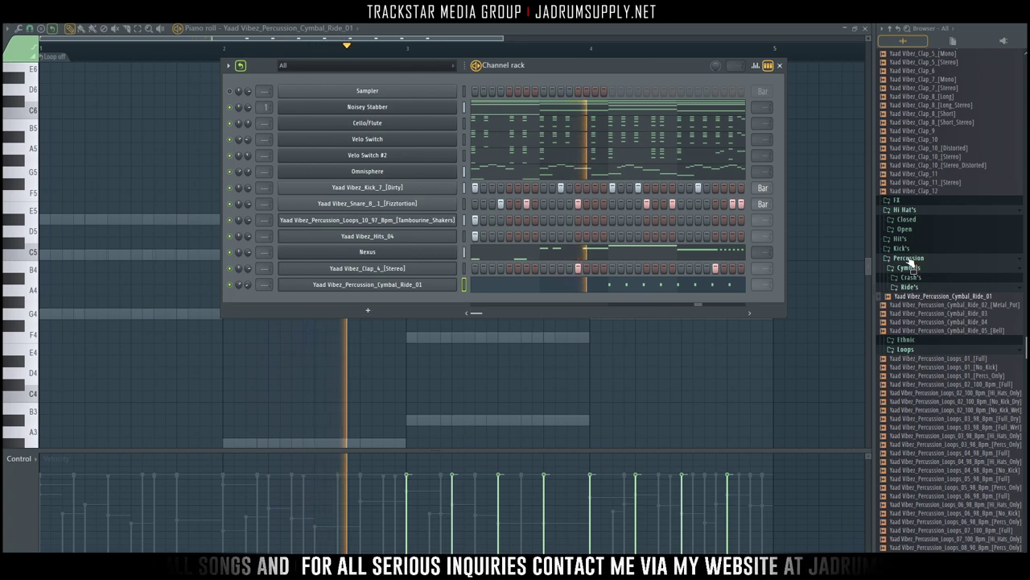
scroll(909, 257, up, 2)
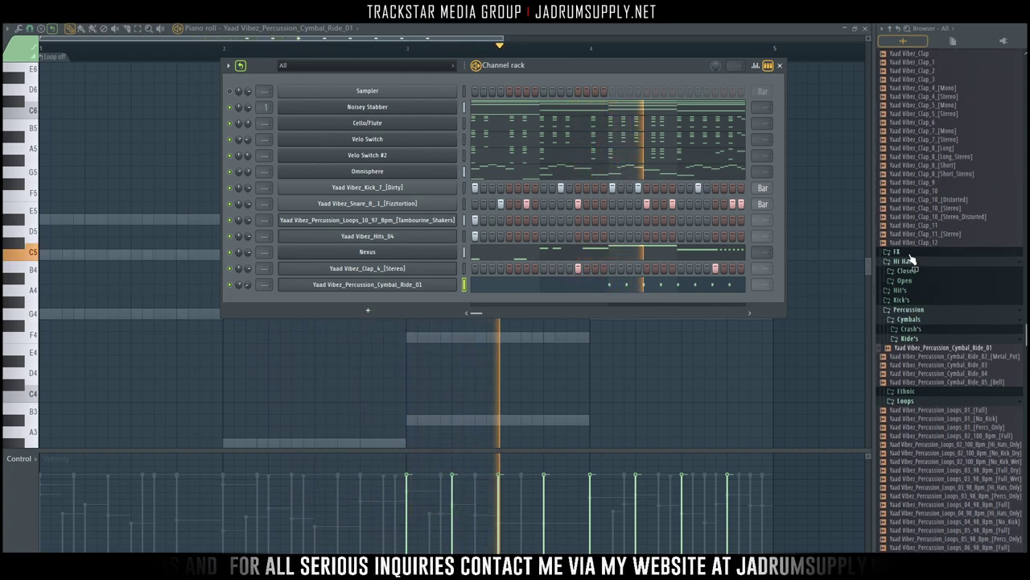
scroll(901, 252, up, 4)
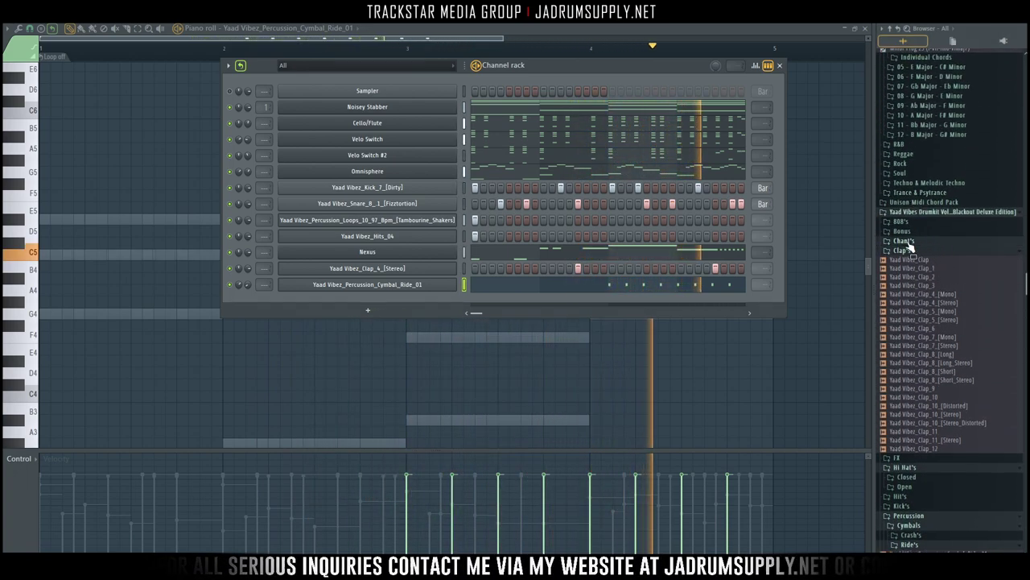
click(906, 241)
scroll(924, 269, down, 3)
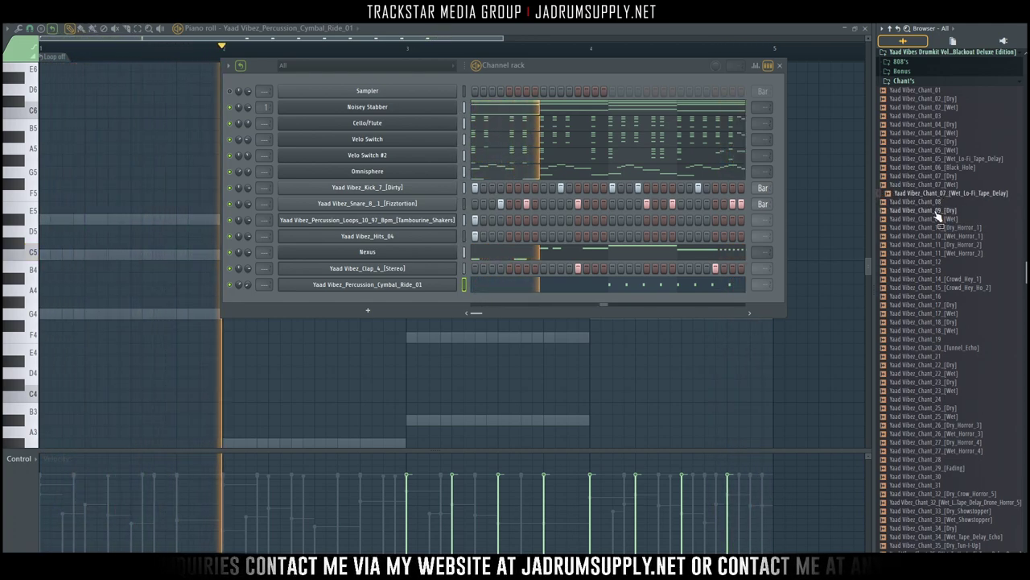
click(964, 161)
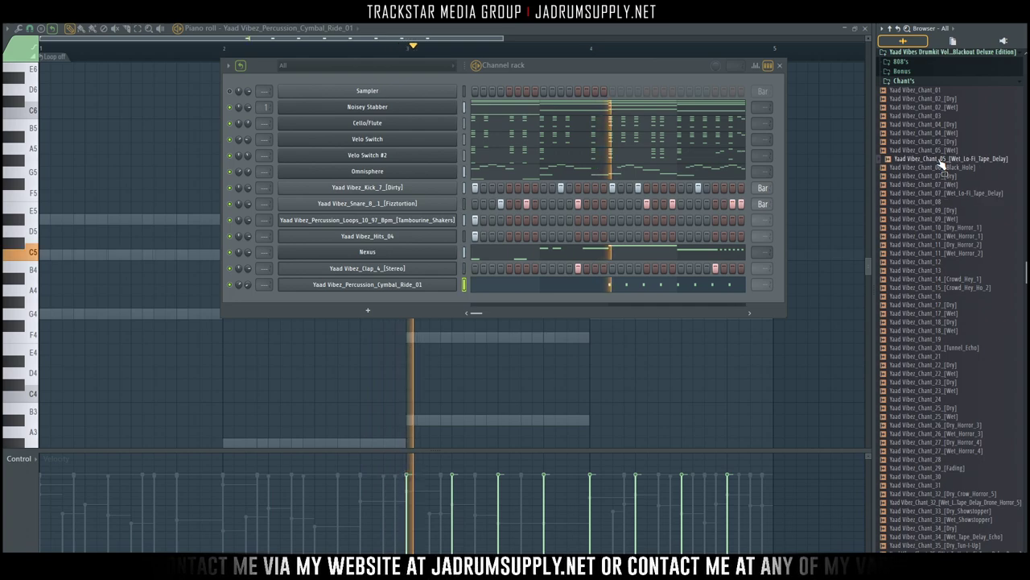
click(954, 235)
click(968, 246)
click(955, 280)
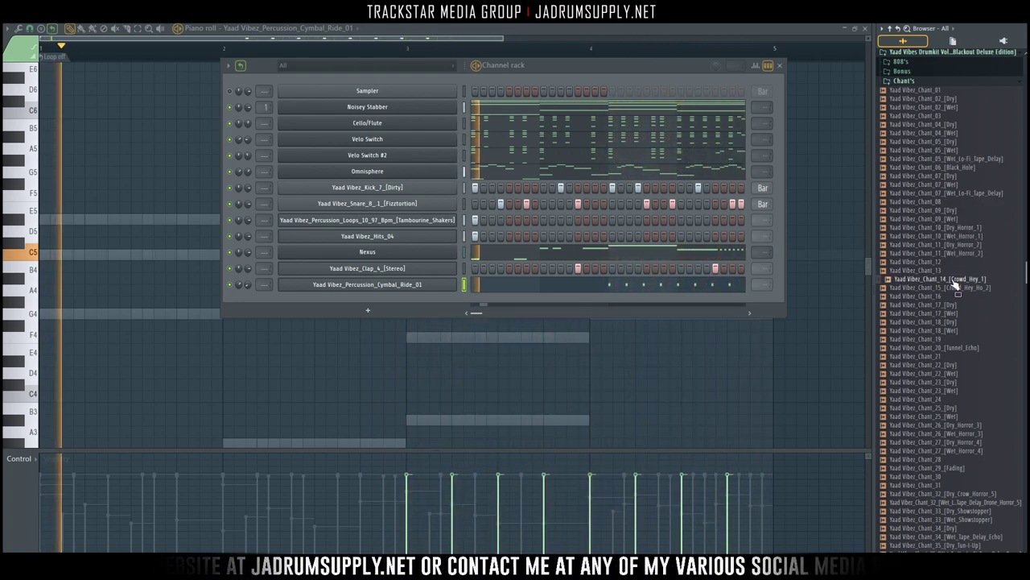
click(945, 331)
click(941, 355)
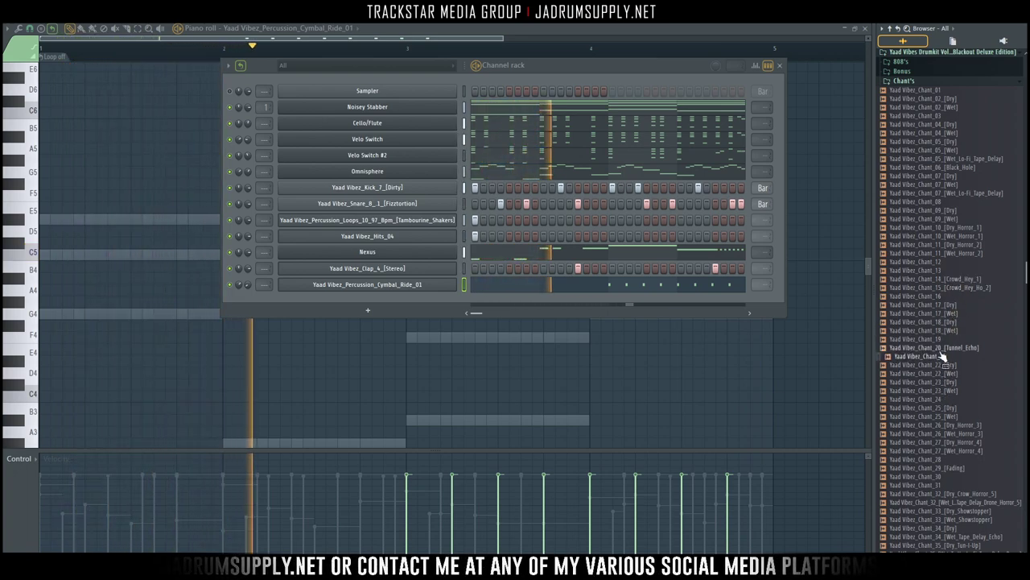
click(947, 363)
click(946, 373)
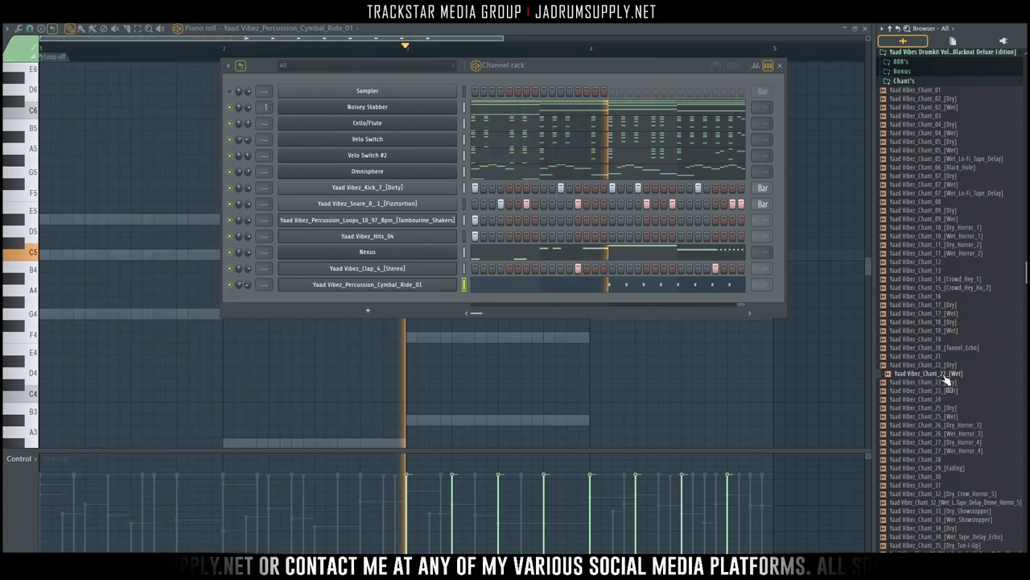
click(960, 425)
click(954, 451)
Audition the remaining chant samples, from Yaad Vibez_Chant_30 through Yaad Vibez_Chant_35_[Dry_Tun-I-Up].
scroll(972, 450, down, 2)
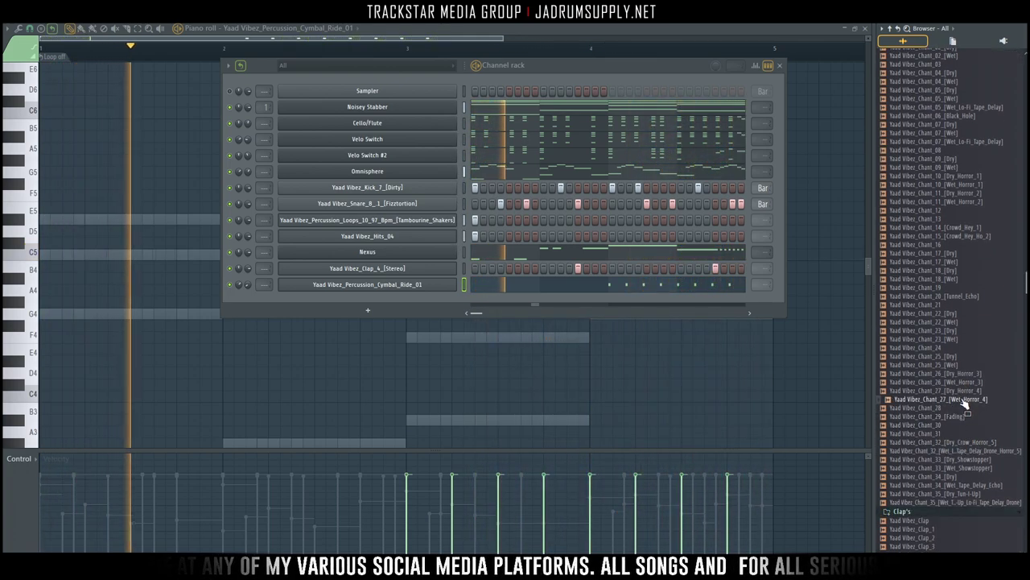
click(954, 424)
click(953, 442)
click(968, 450)
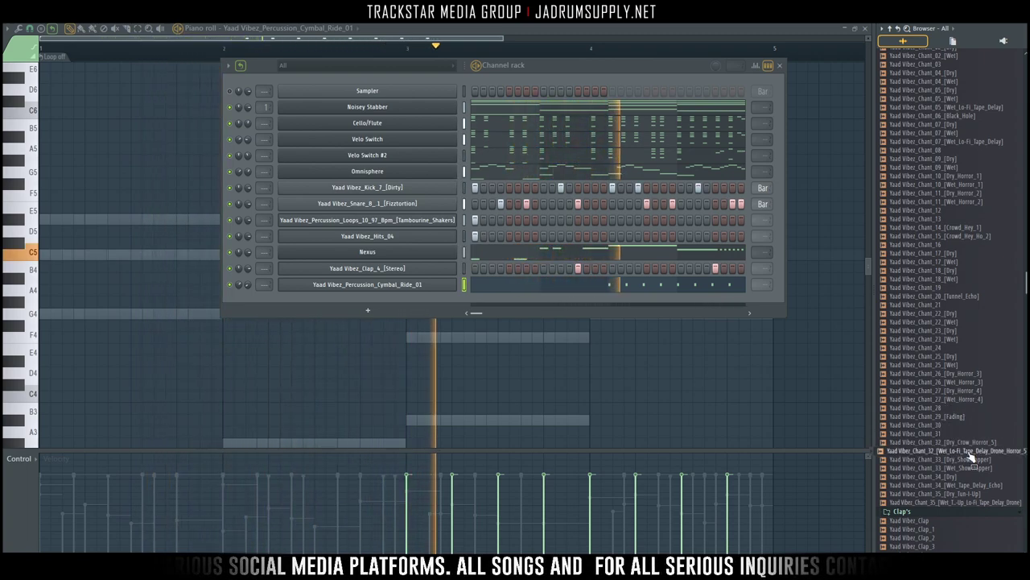
click(970, 460)
click(974, 468)
click(962, 477)
click(970, 485)
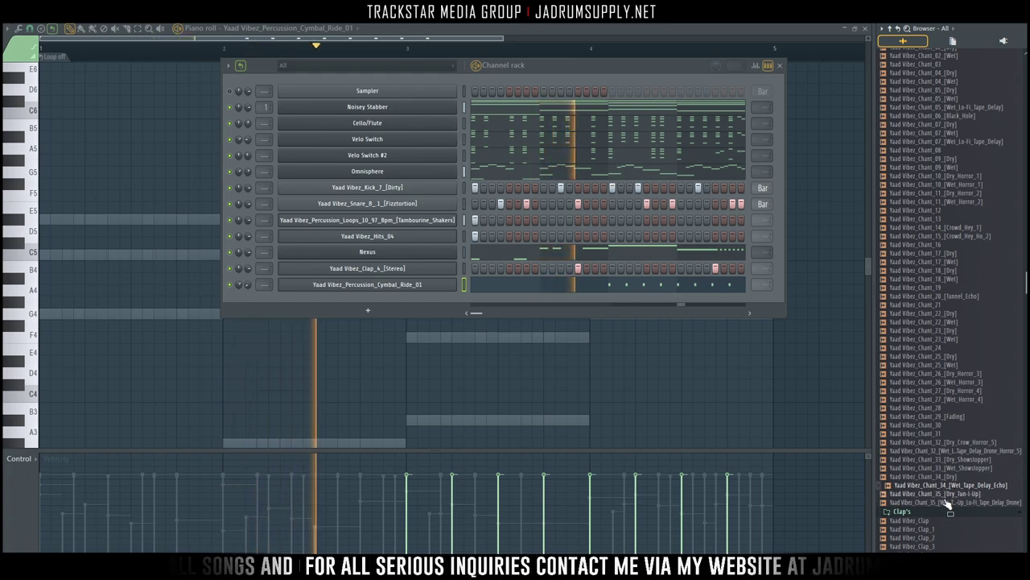
click(958, 494)
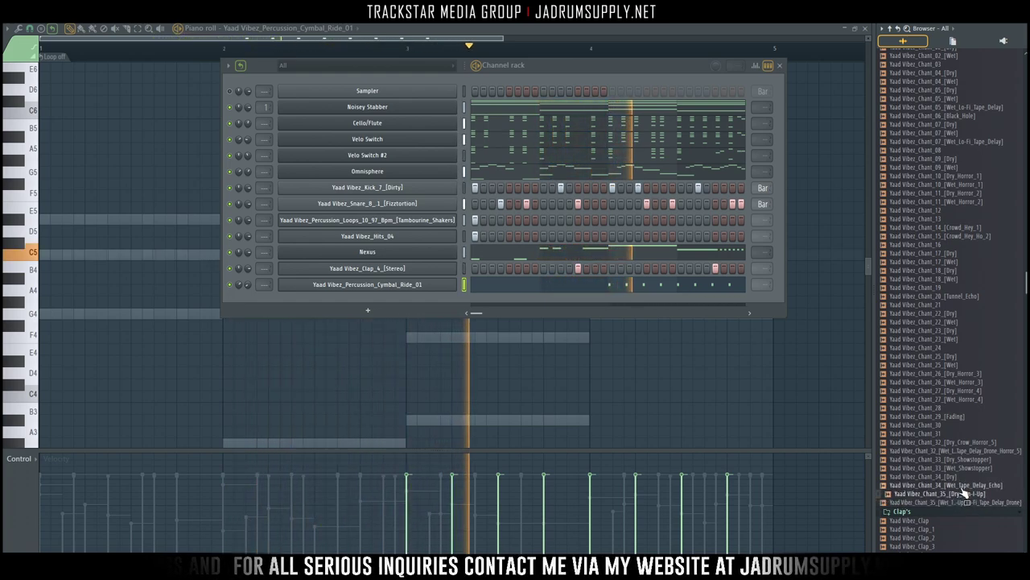
Add Yaad Vibez_Chant_34_[Wet_Tape_Delay_Echo] as a new channel and trigger it on step 29.
right_click(962, 485)
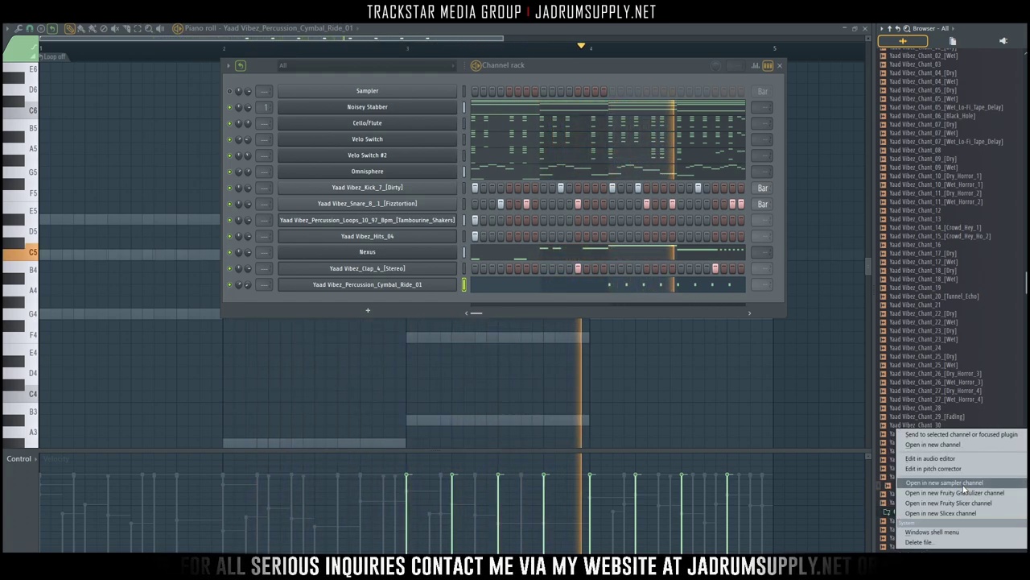
click(937, 443)
click(475, 300)
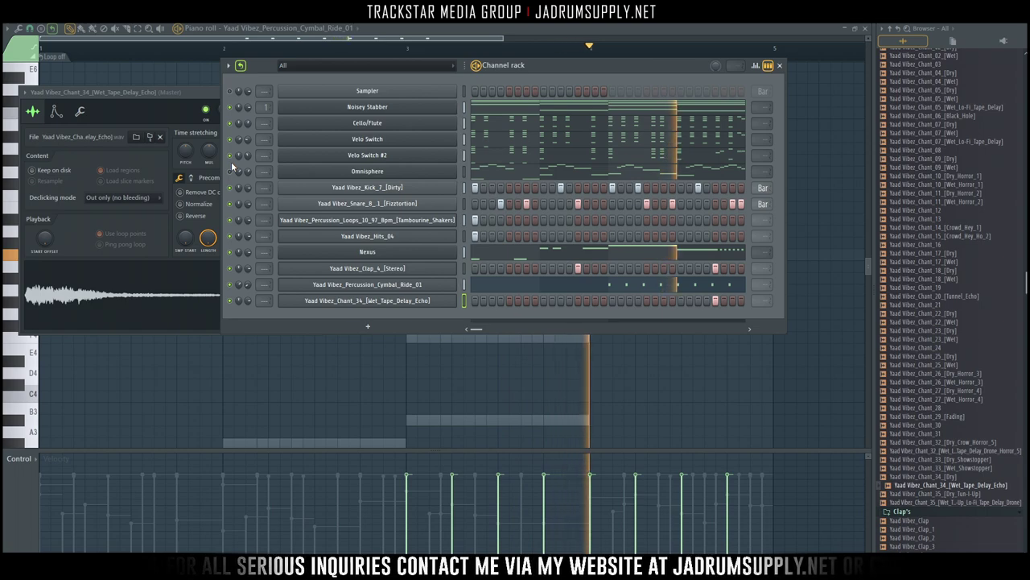
Add a SynthMaster2 instrument channel and paste the copied Noisey Stabber notes into it.
click(371, 326)
mouse_move(330, 328)
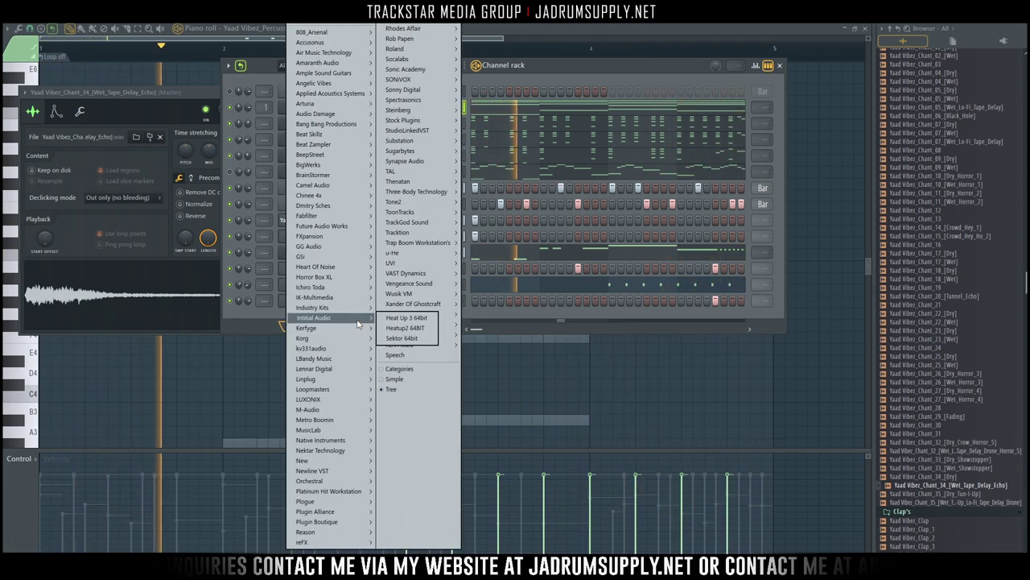
mouse_move(339, 348)
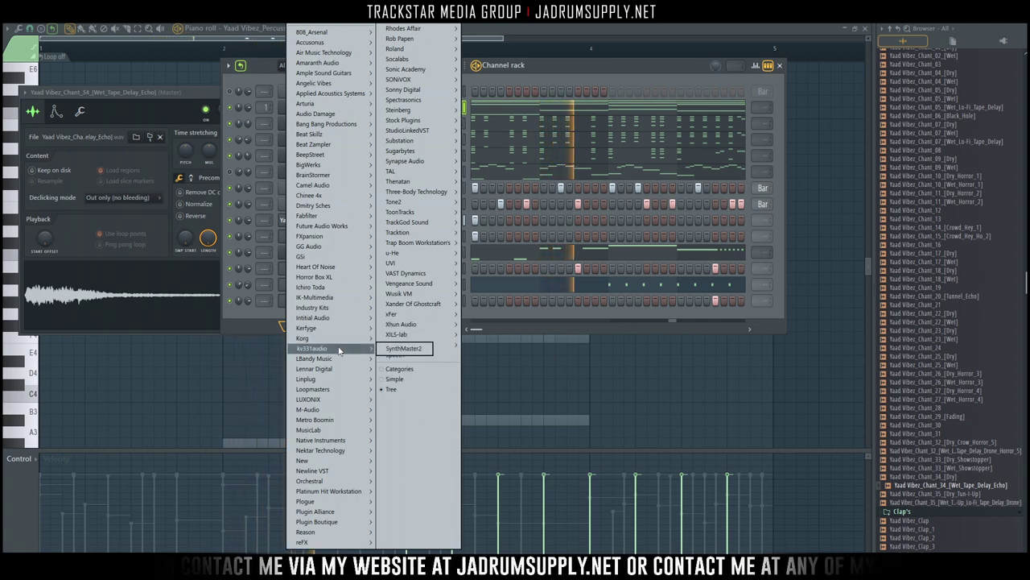
click(400, 349)
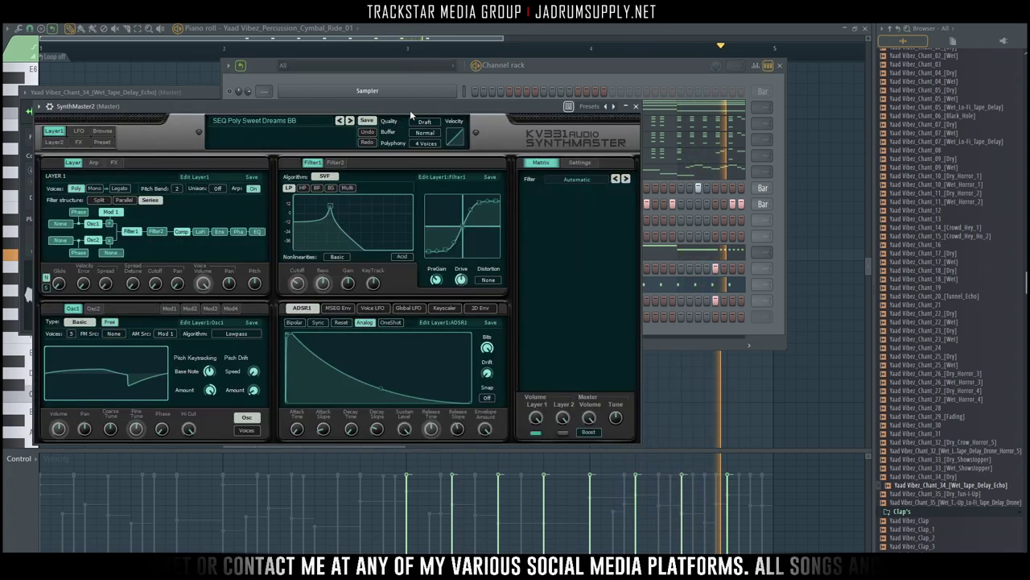
drag(412, 109, 619, 353)
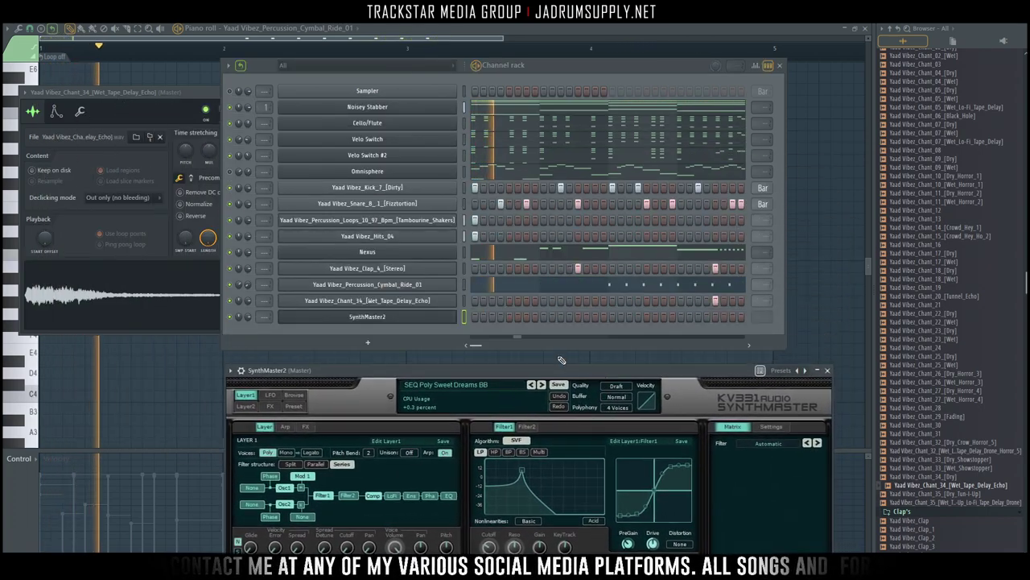
click(434, 317)
key(ctrl+v)
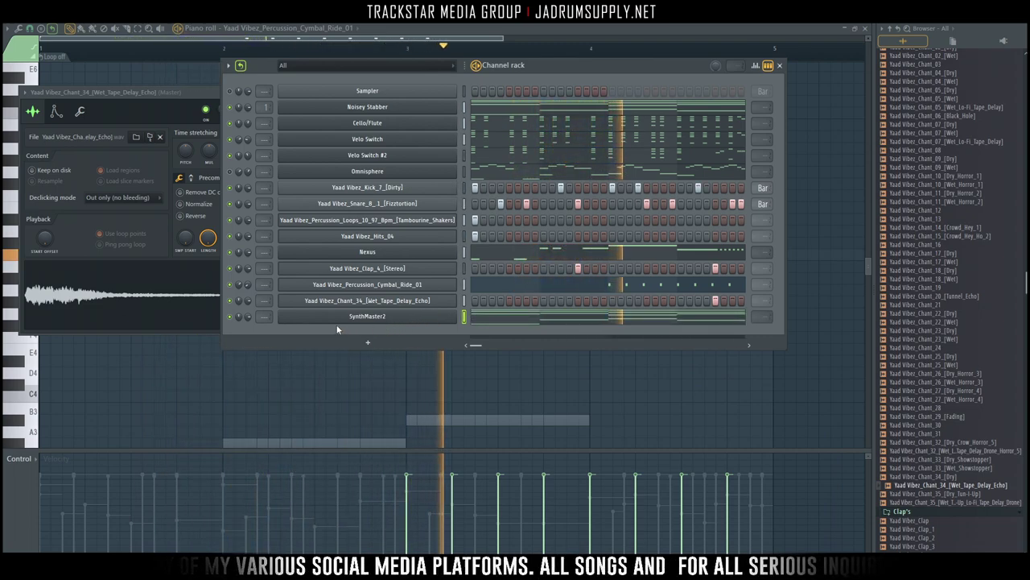
Open SynthMaster2's preset browser and filter the presets to the Arpeggiated instrument type.
click(357, 318)
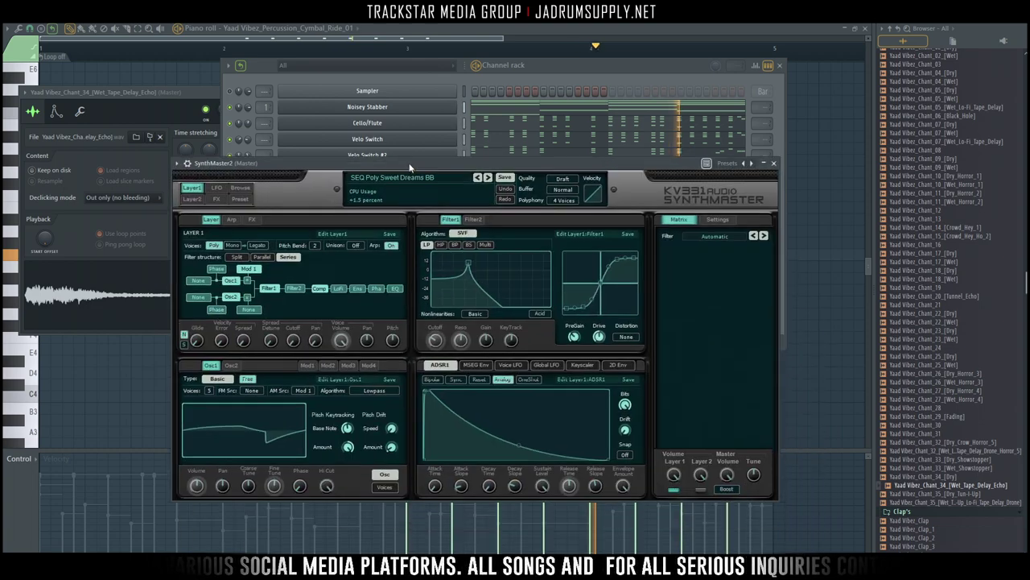
click(407, 141)
click(338, 152)
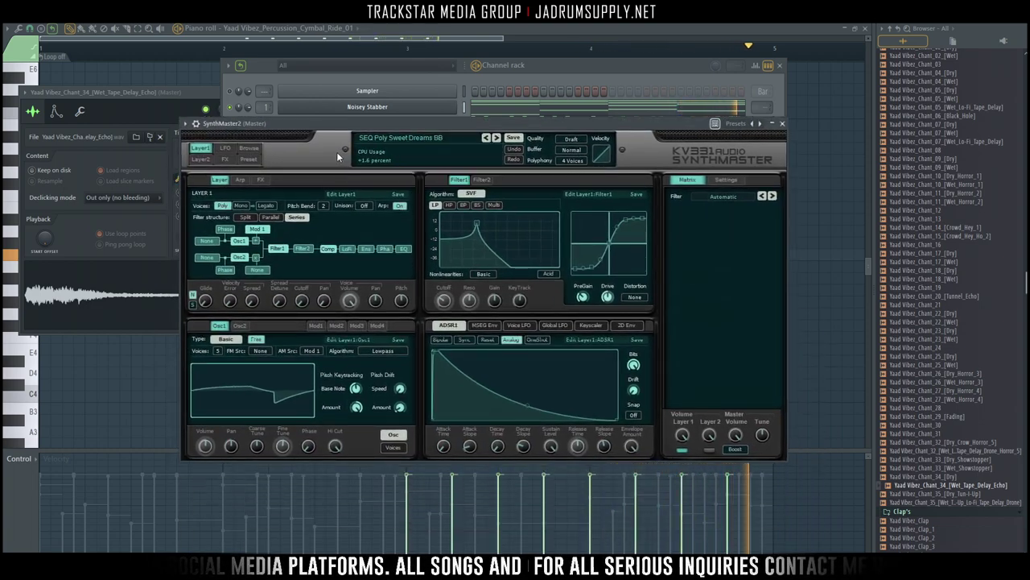
click(249, 149)
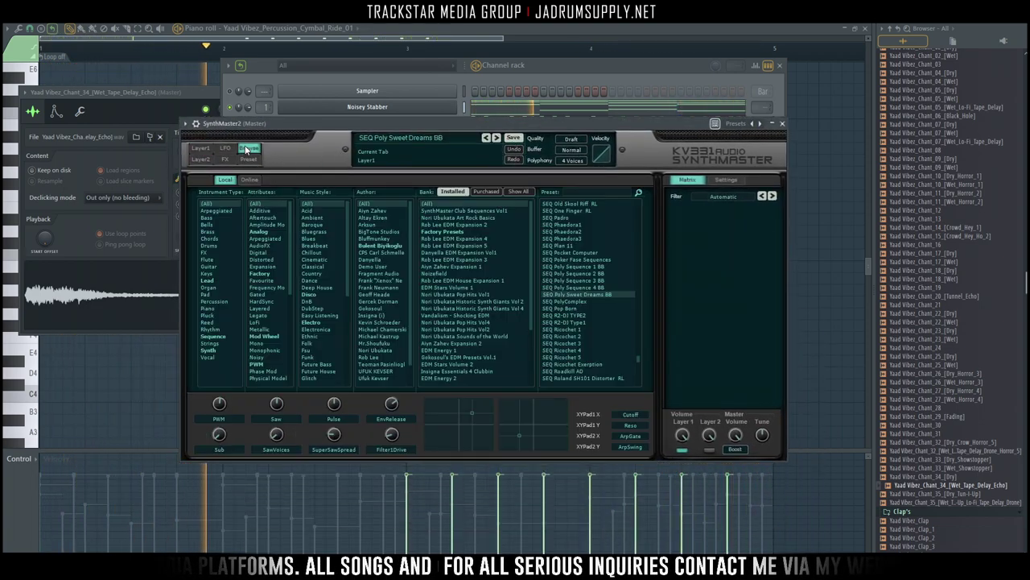
click(227, 211)
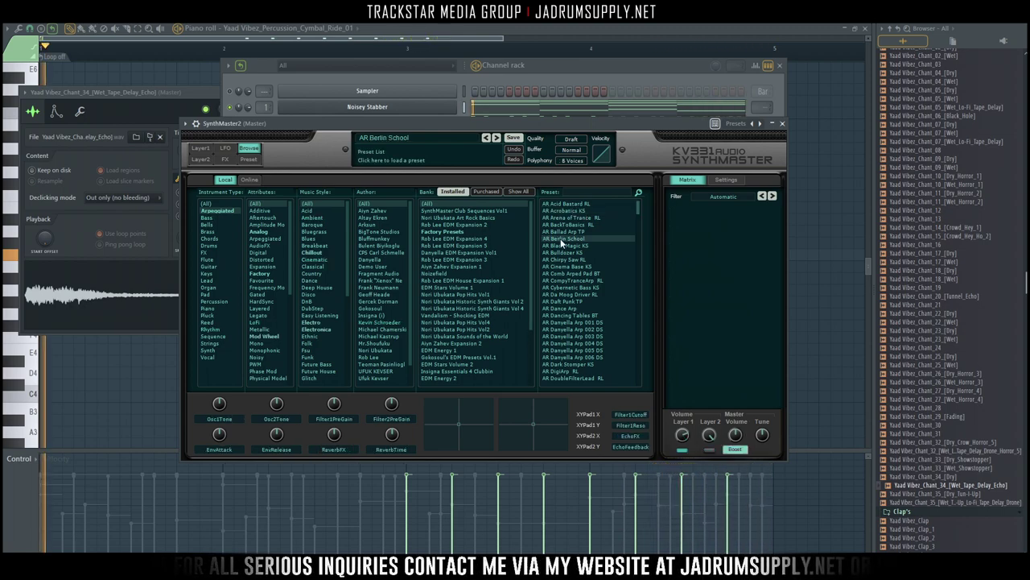
Audition arpeggiated SynthMaster2 presets, including AR Chirpy Saw RL, AR CompyTranceArp RL and AR Comb Arped Pad BT.
click(576, 259)
scroll(580, 254, down, 3)
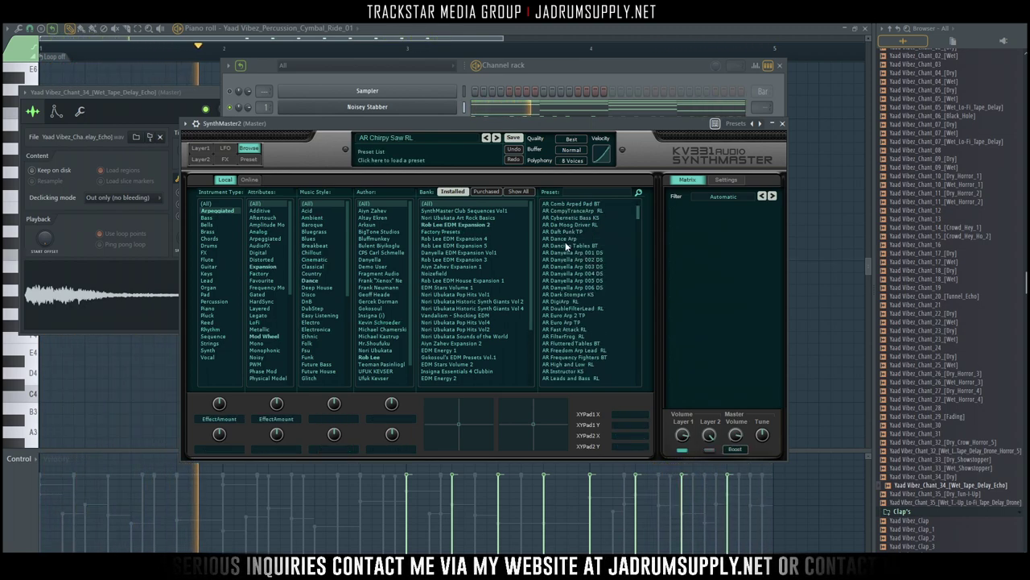
scroll(580, 228, up, 3)
click(584, 287)
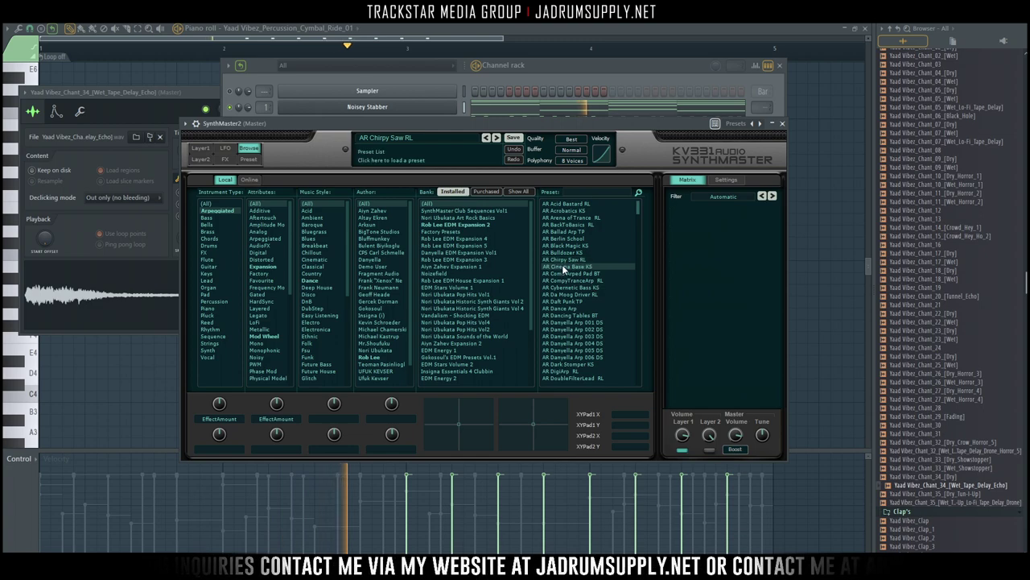
click(586, 280)
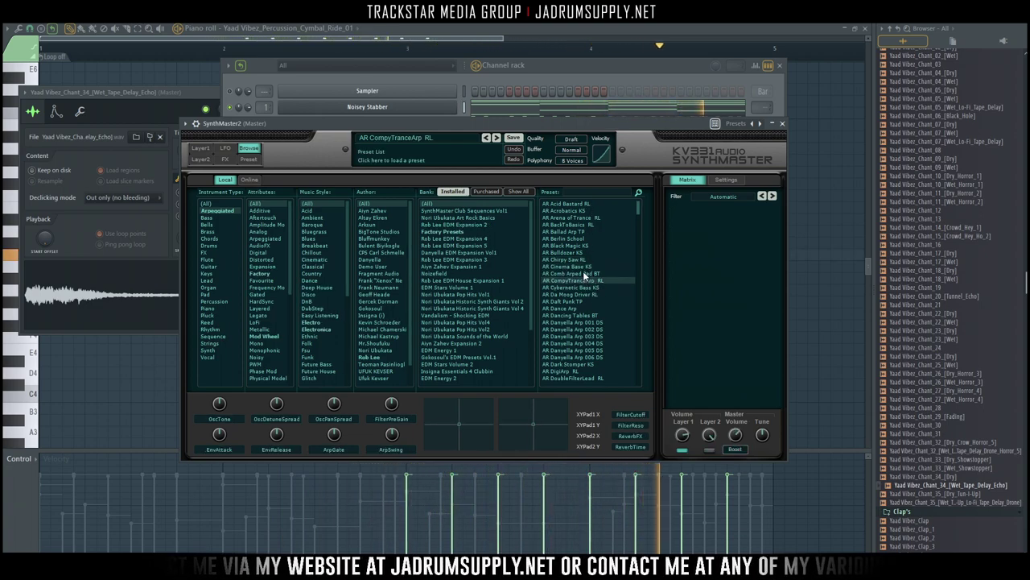
click(579, 275)
scroll(596, 301, down, 10)
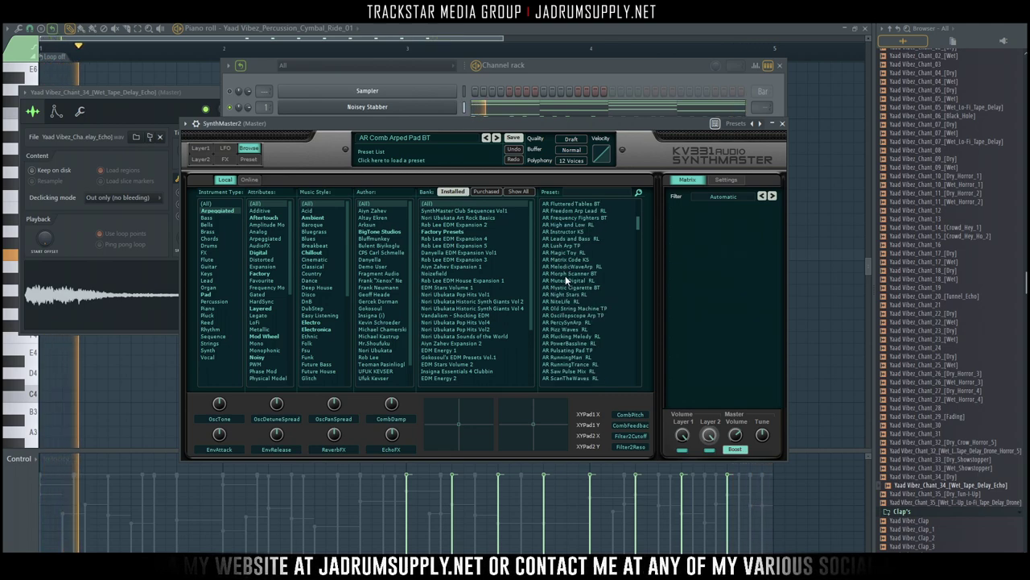
click(563, 250)
Try AR Oscillopscope Arp TP and AR Morph Scanner BT, and load AR NiteLife RL as the SynthMaster2 preset.
drag(590, 122, 604, 193)
click(609, 101)
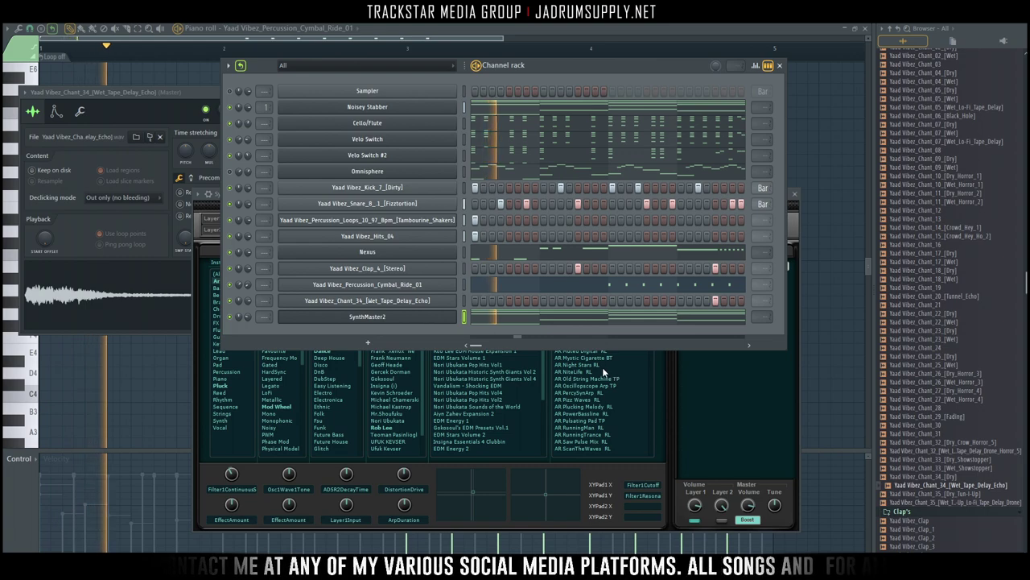
click(574, 385)
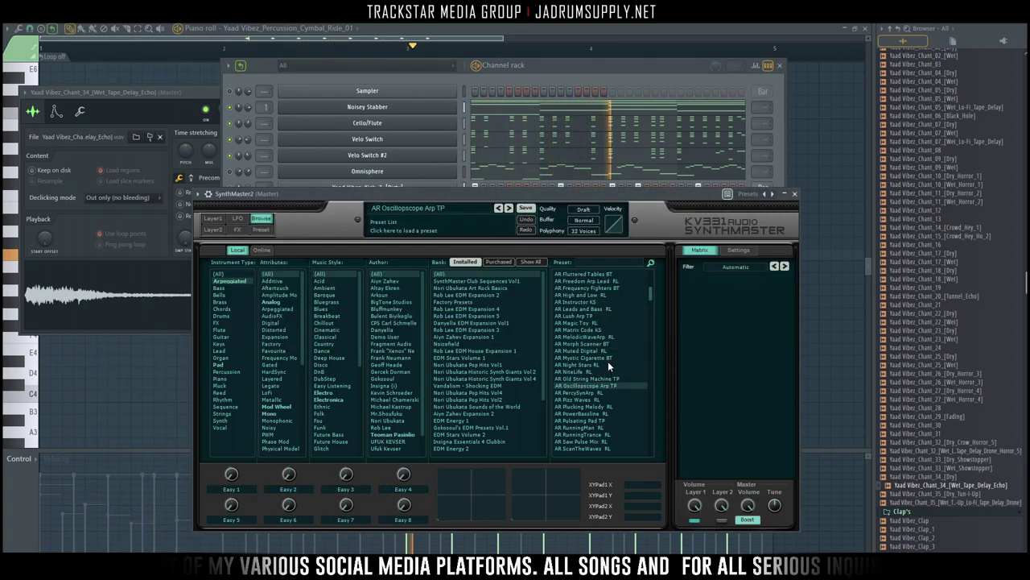
click(579, 343)
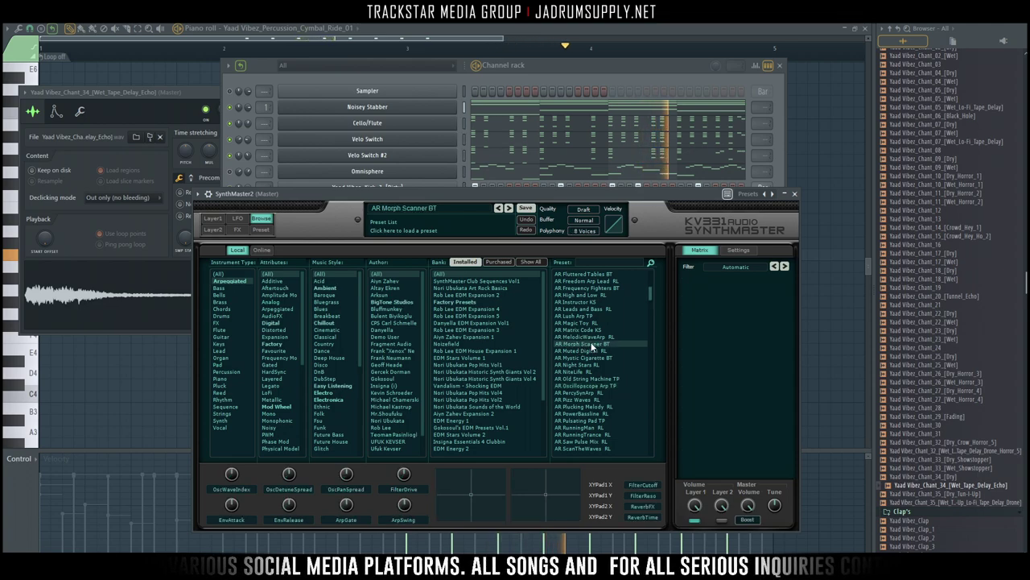
click(592, 371)
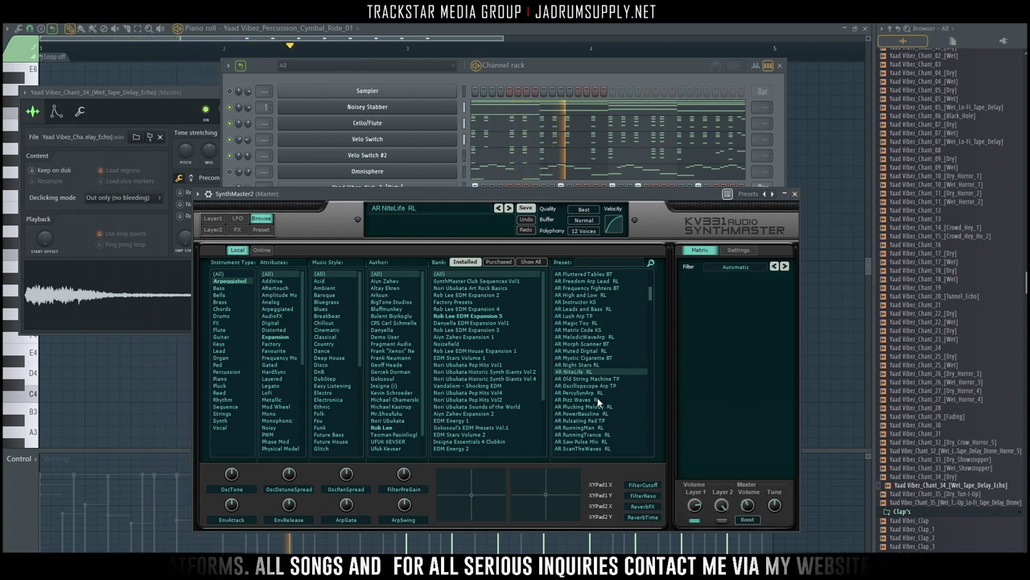
click(794, 195)
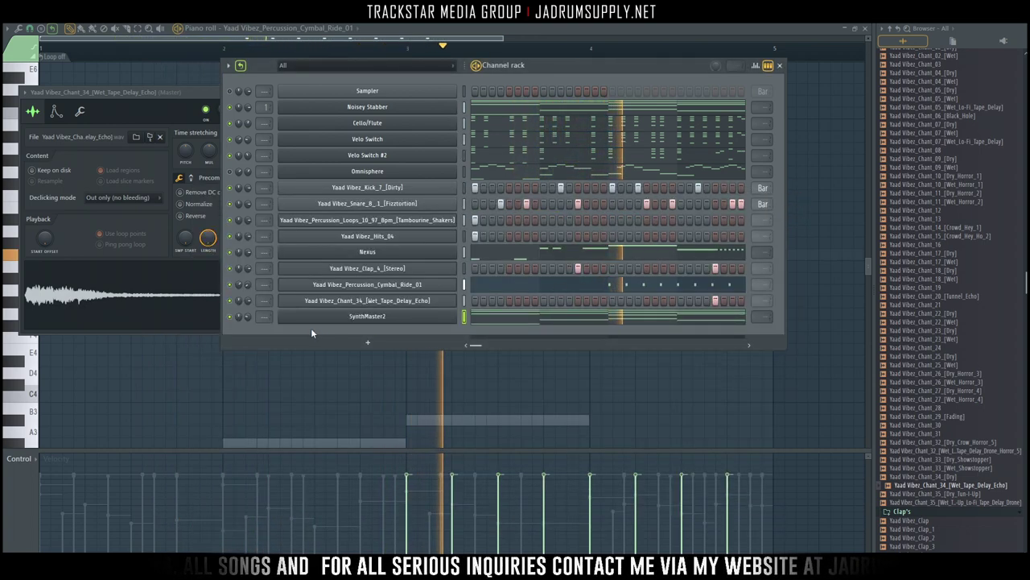
Start saving the project and create a folder named White Light Riddim on the Desktop.
key(ctrl)
key(ctrl+s)
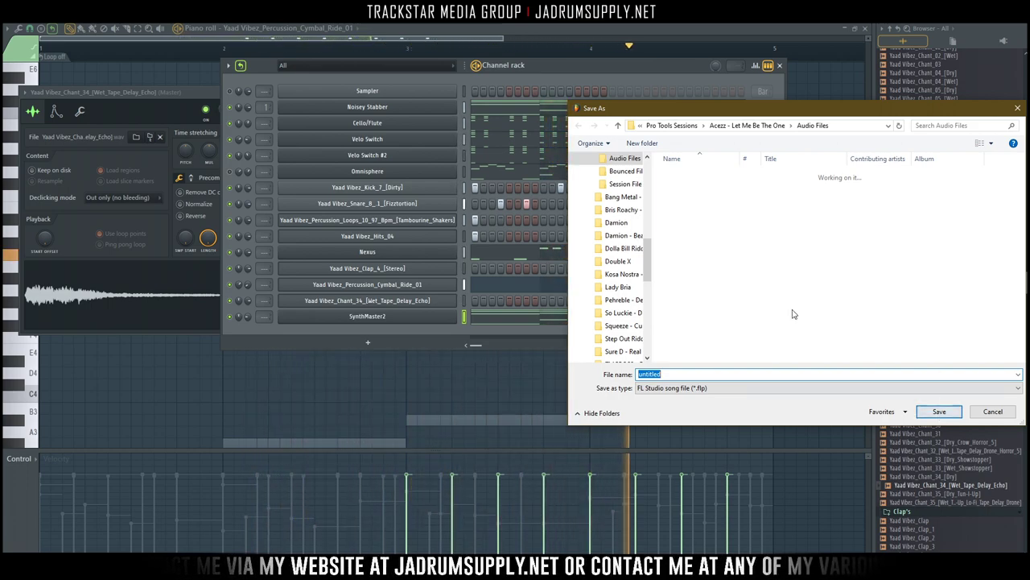
scroll(603, 209, up, 10)
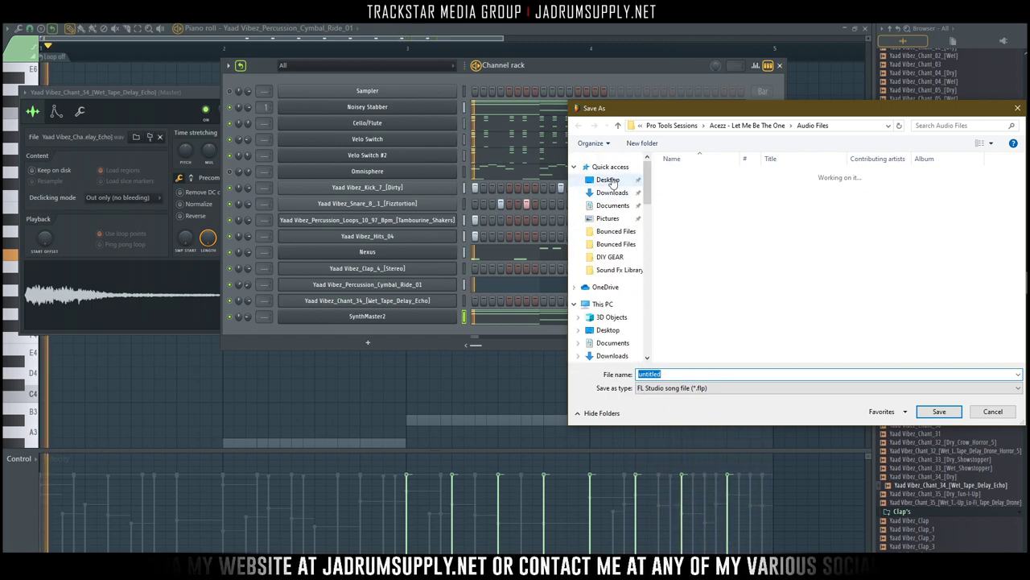
click(614, 180)
click(653, 145)
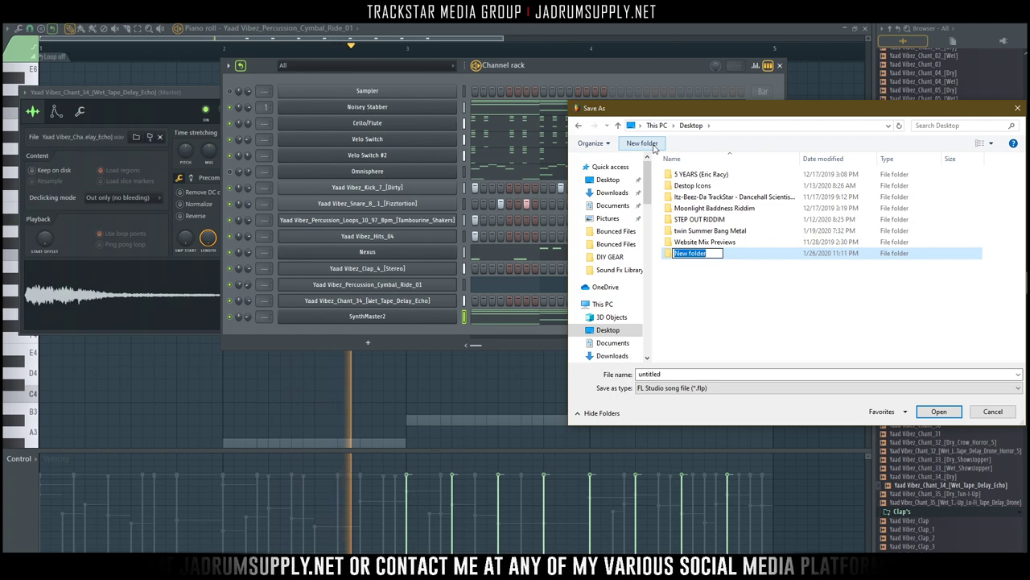
text(White Light)
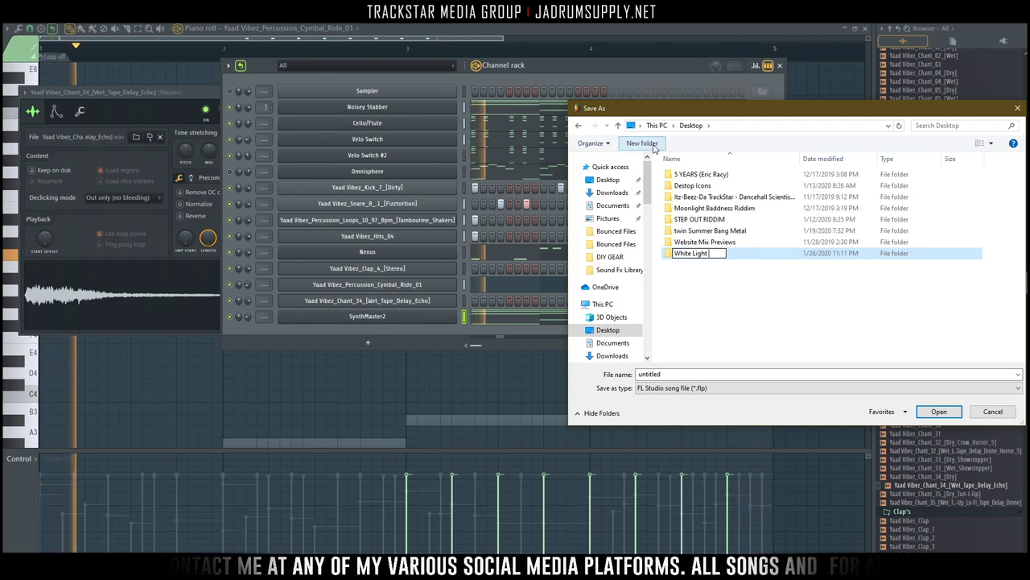
text(Riddim)
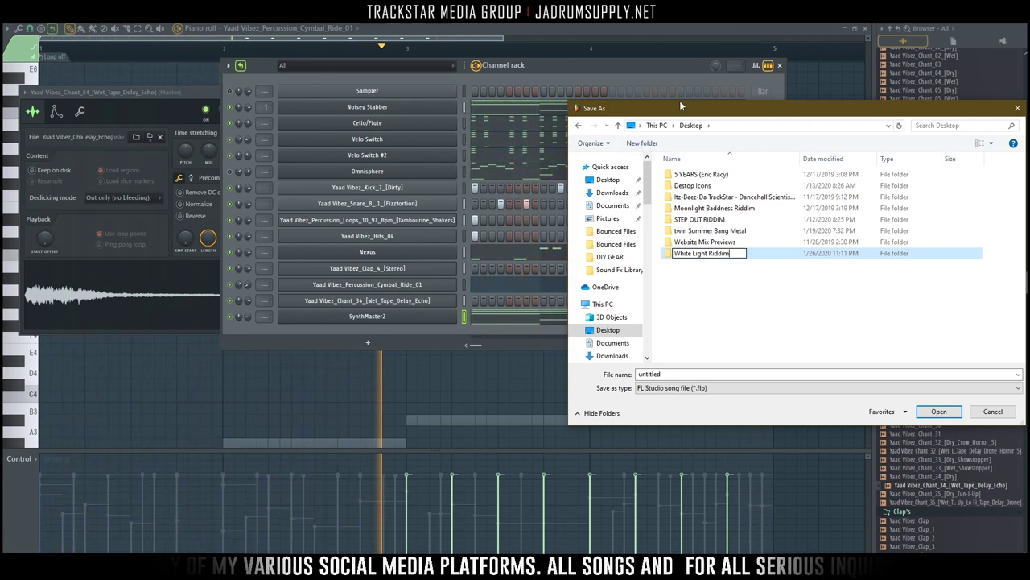
Save the project as White Light Riddim inside the White Light Riddim folder, in FL Studio song file format.
click(708, 375)
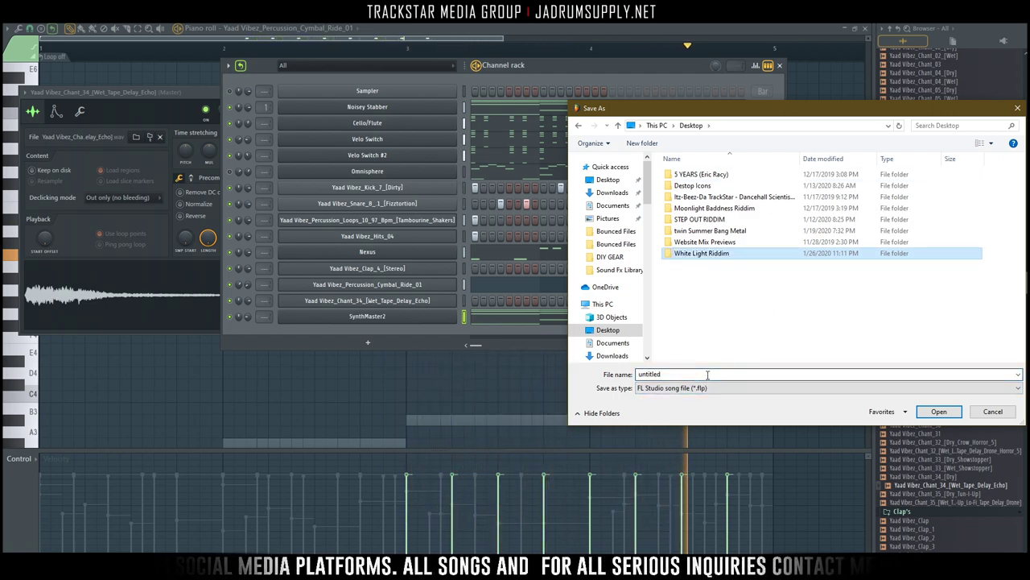
click(712, 253)
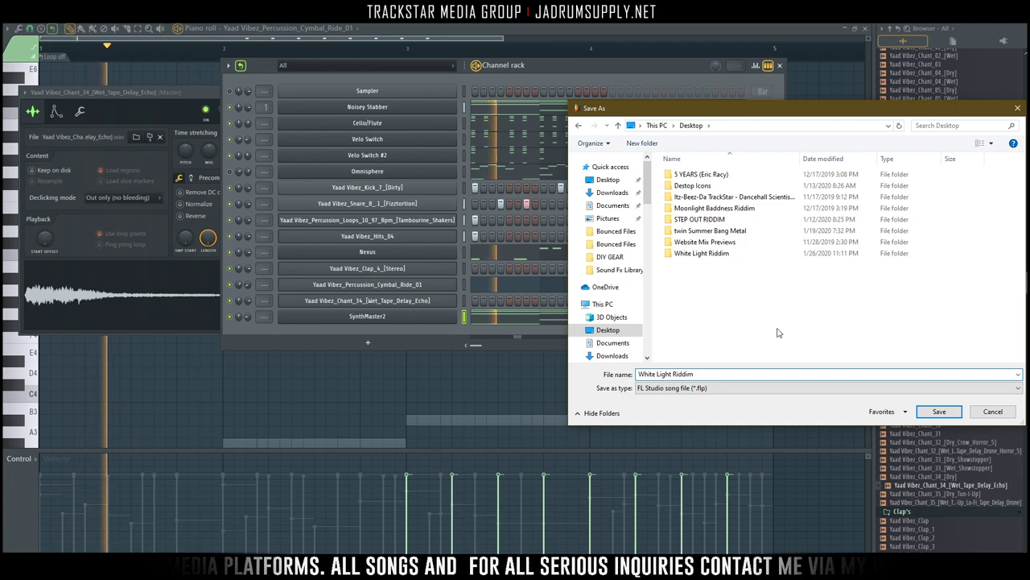
double_click(714, 256)
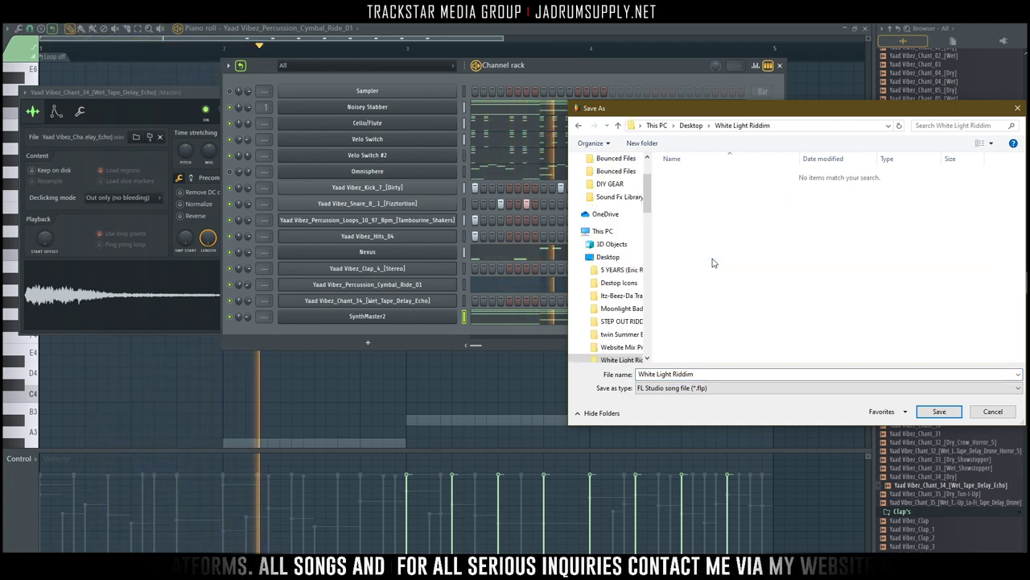
click(949, 413)
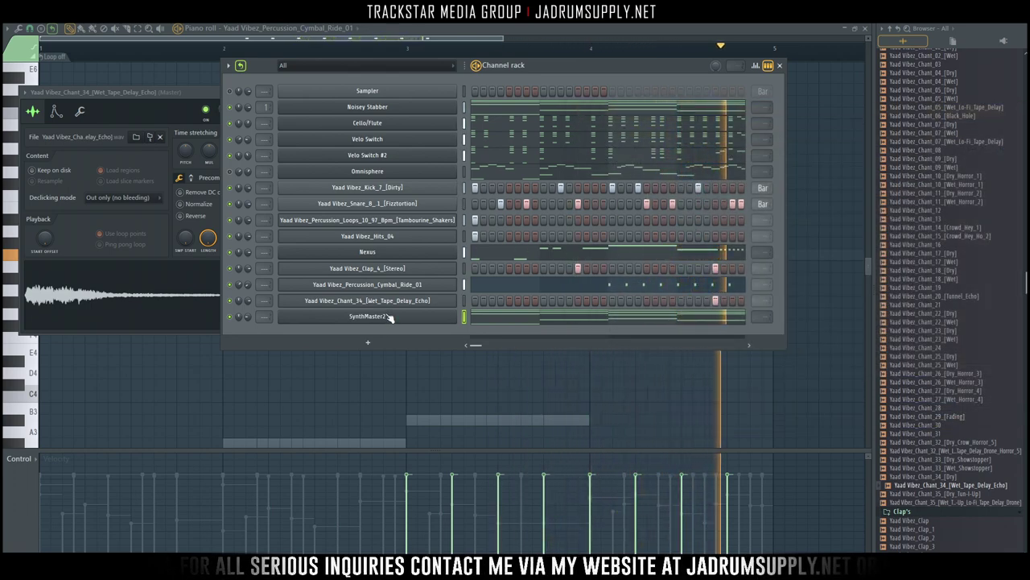
Check the preset loaded in SynthMaster2 and rename its channel AR NiteLife.
click(370, 342)
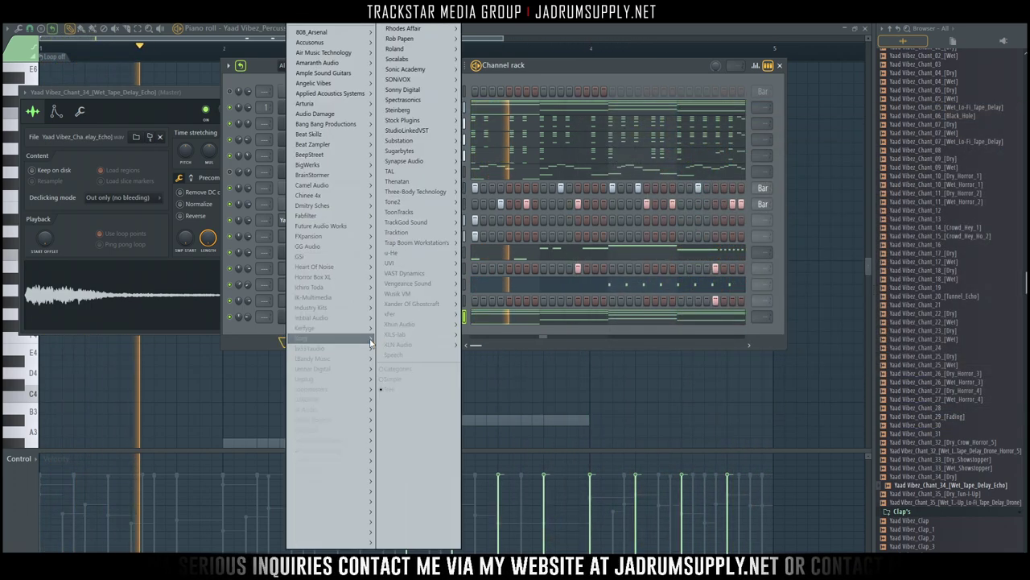
click(504, 335)
click(398, 316)
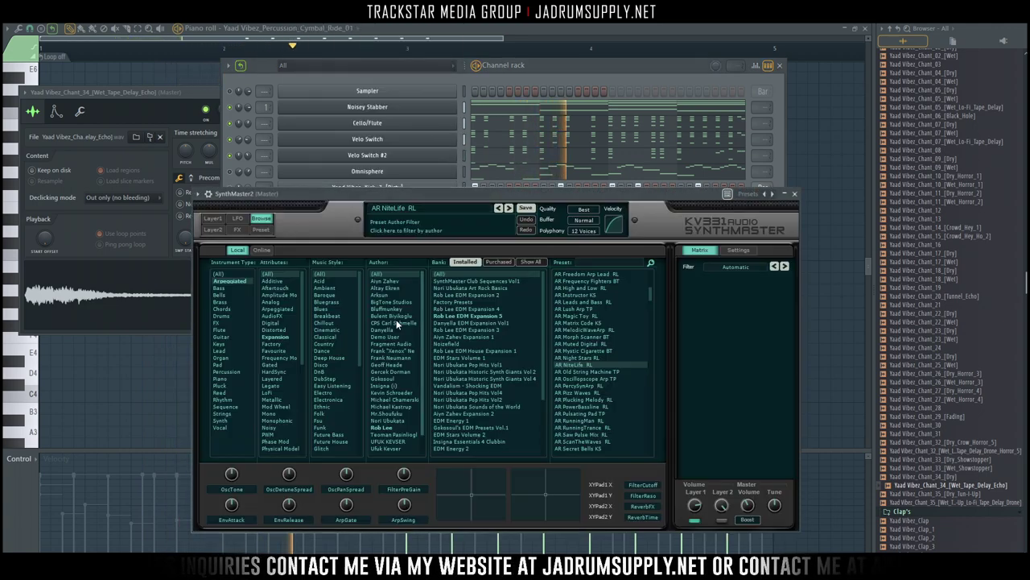
click(796, 194)
right_click(455, 316)
click(486, 336)
text(AR Nite)
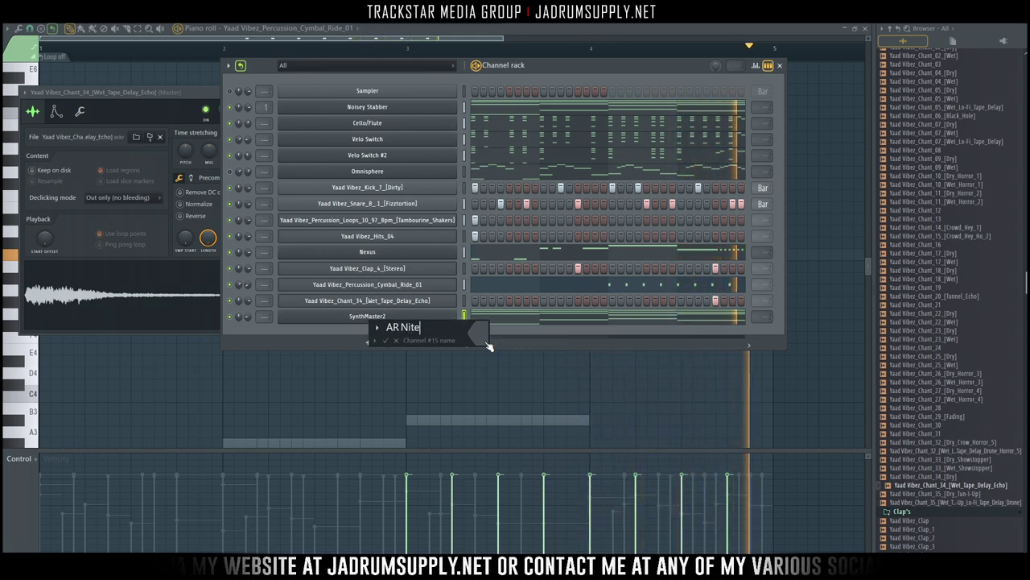
text(Life)
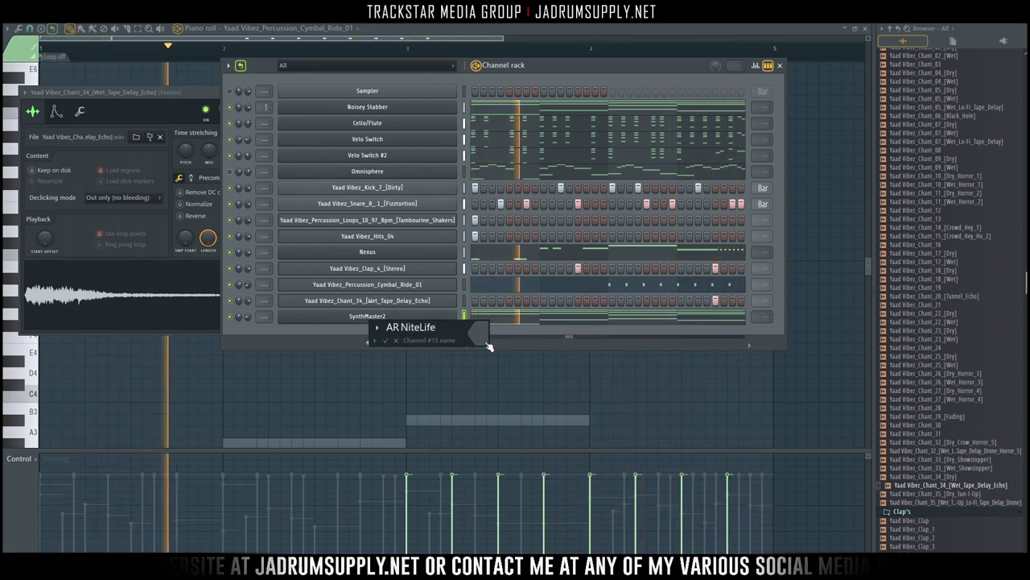
key(Return)
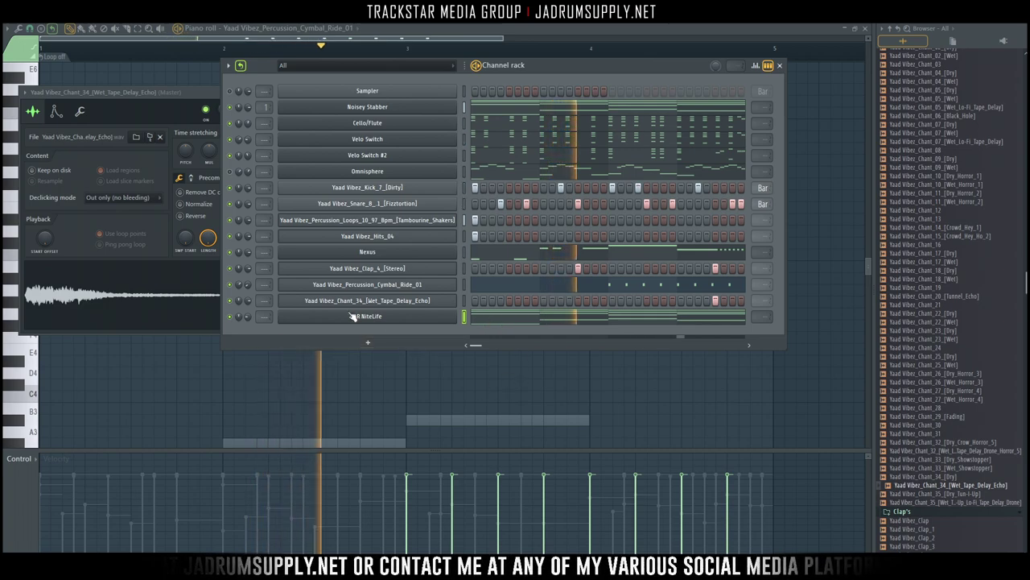
Rename the Omnisphere channel Cinematic.
right_click(399, 171)
click(483, 197)
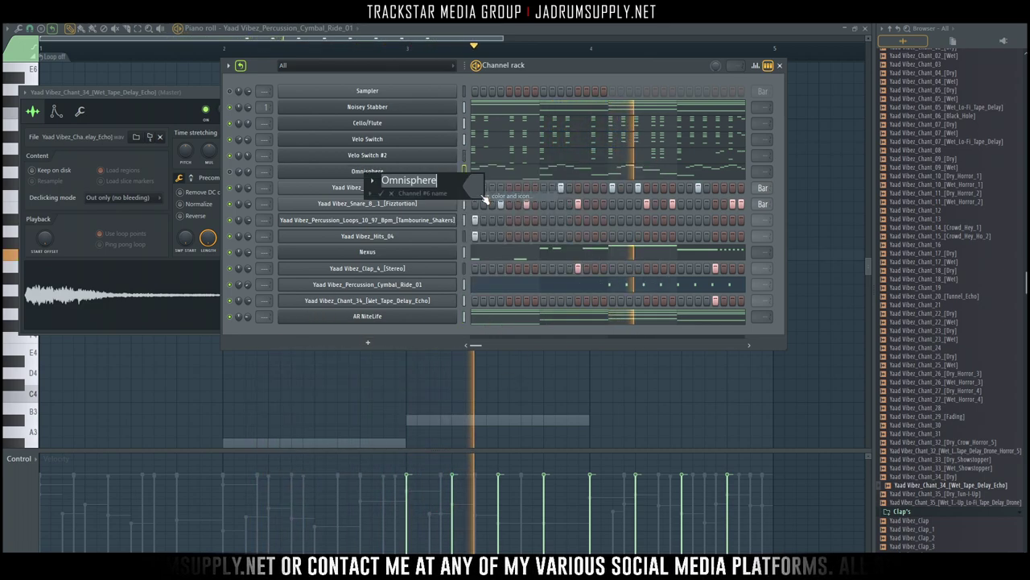
text(Cinematic)
key(Return)
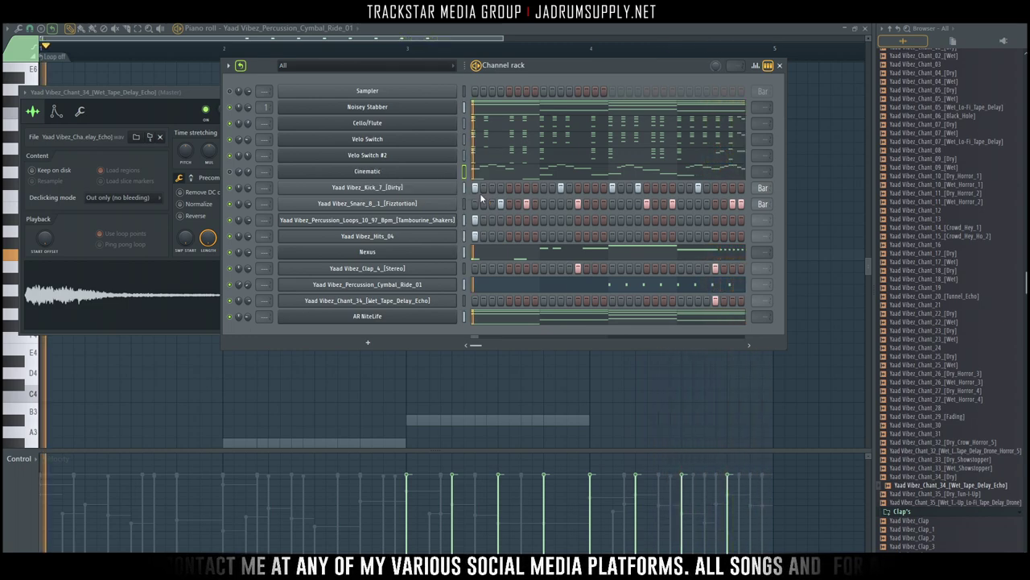
Rename the Velo Switch #2 channel Ensemble 1.
click(406, 155)
right_click(406, 158)
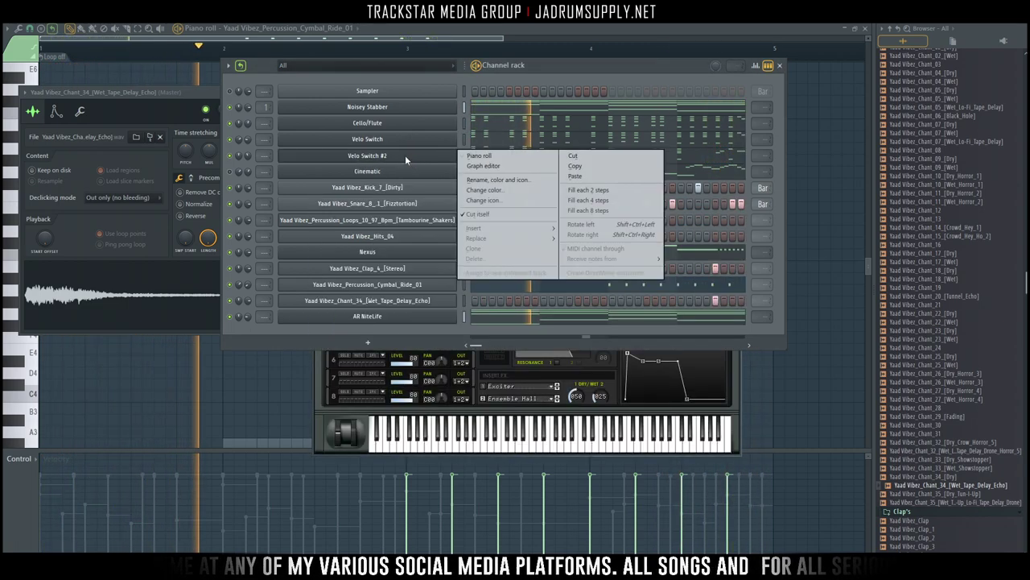
click(487, 179)
text(Ensemble 1)
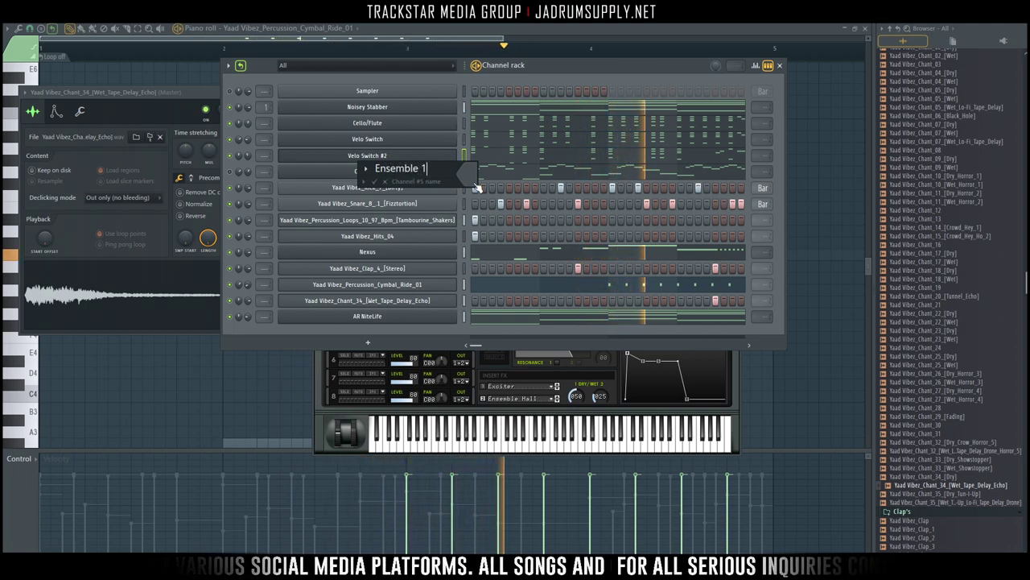
key(Return)
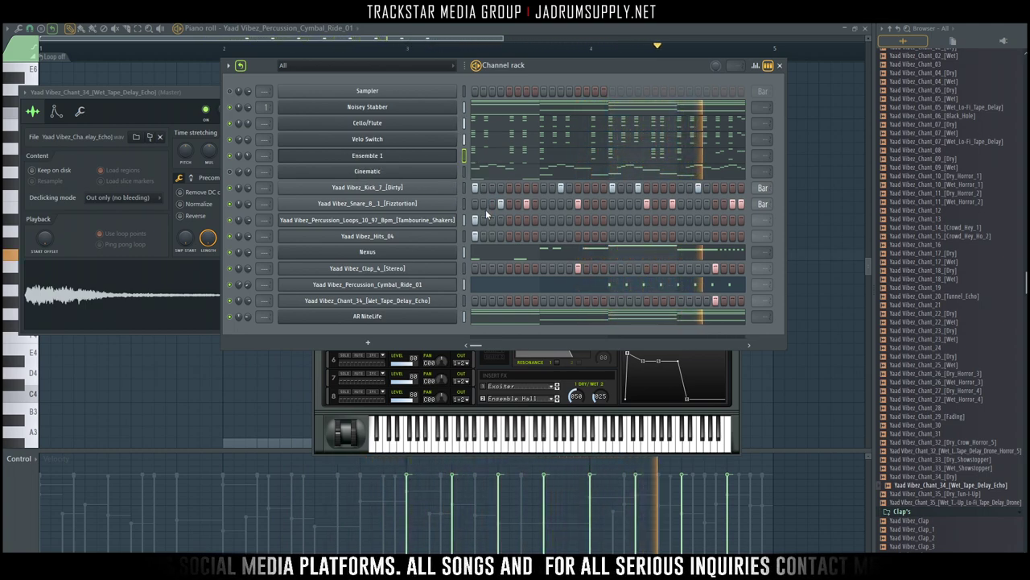
Add a new Sylenth1 instrument channel to the channel rack.
click(368, 342)
mouse_move(377, 344)
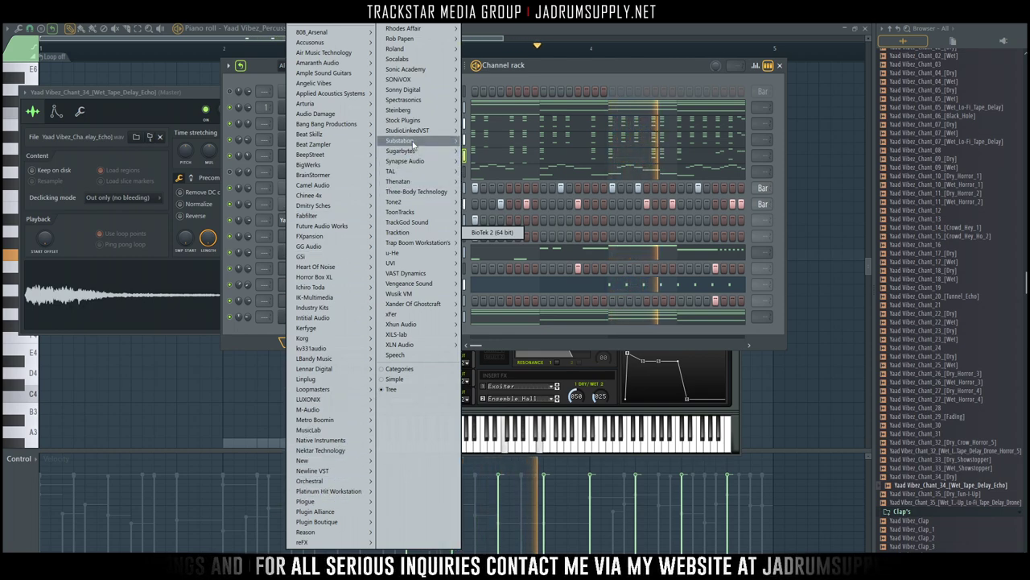
mouse_move(415, 152)
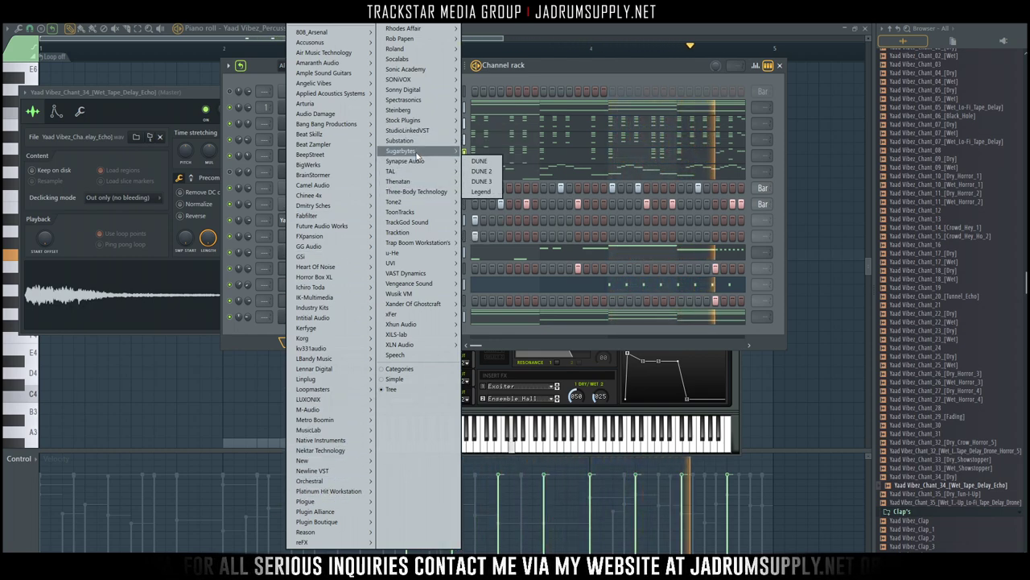
mouse_move(421, 77)
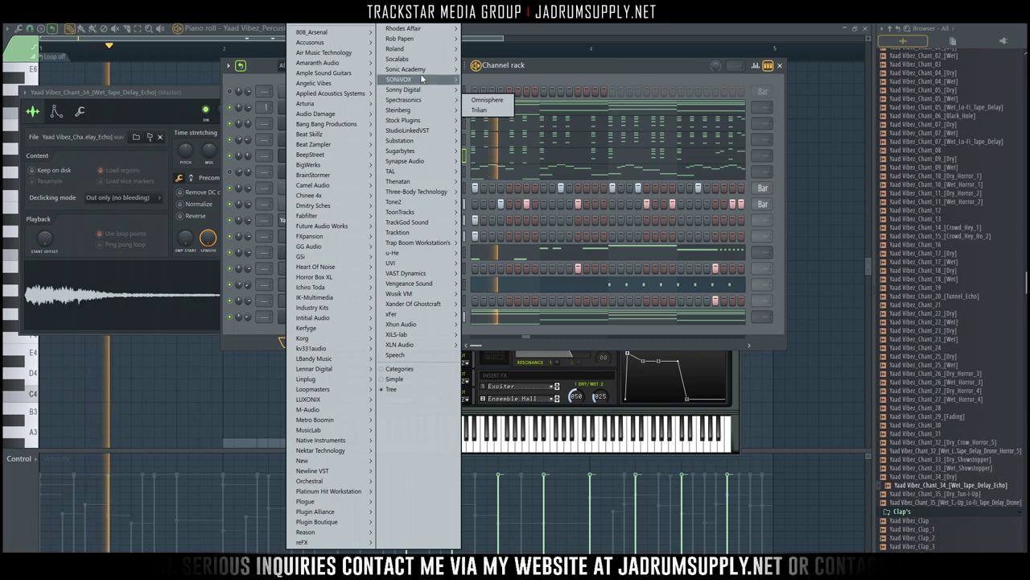
mouse_move(340, 371)
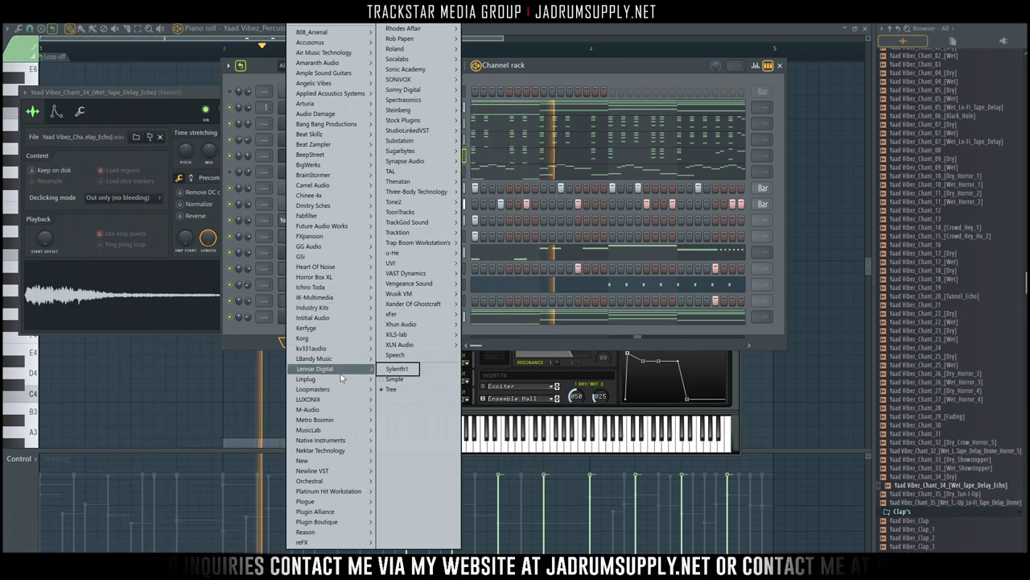
click(397, 368)
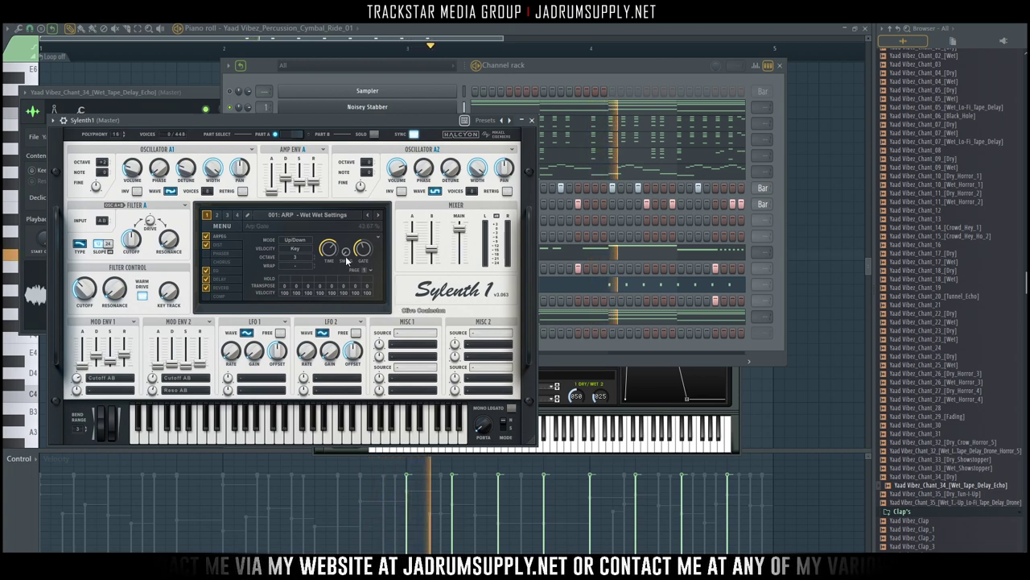
Load the 043: LEAD - 10 Star Supersaw preset in Sylenth1 and close its window.
drag(383, 121, 721, 138)
click(644, 233)
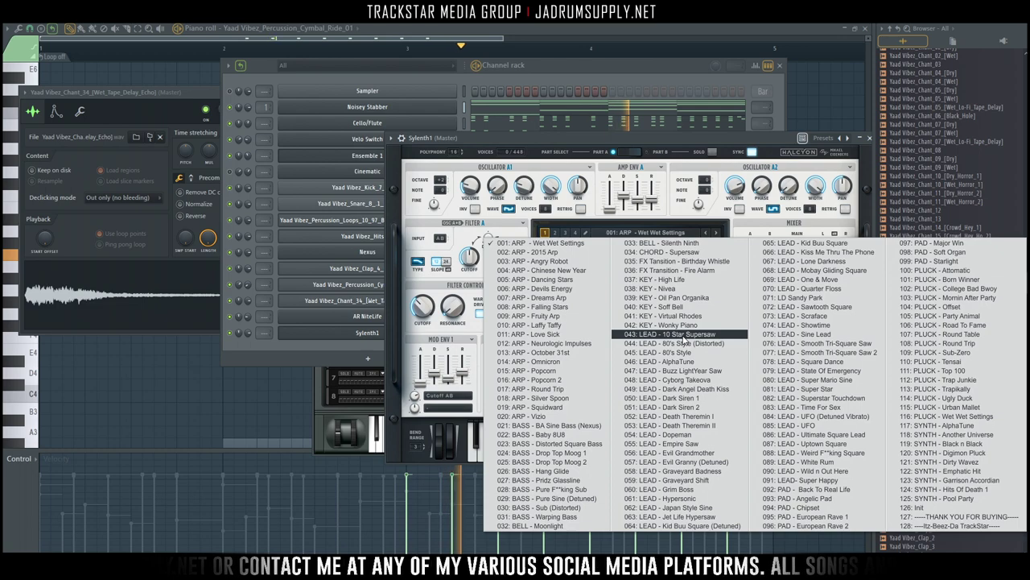
click(682, 337)
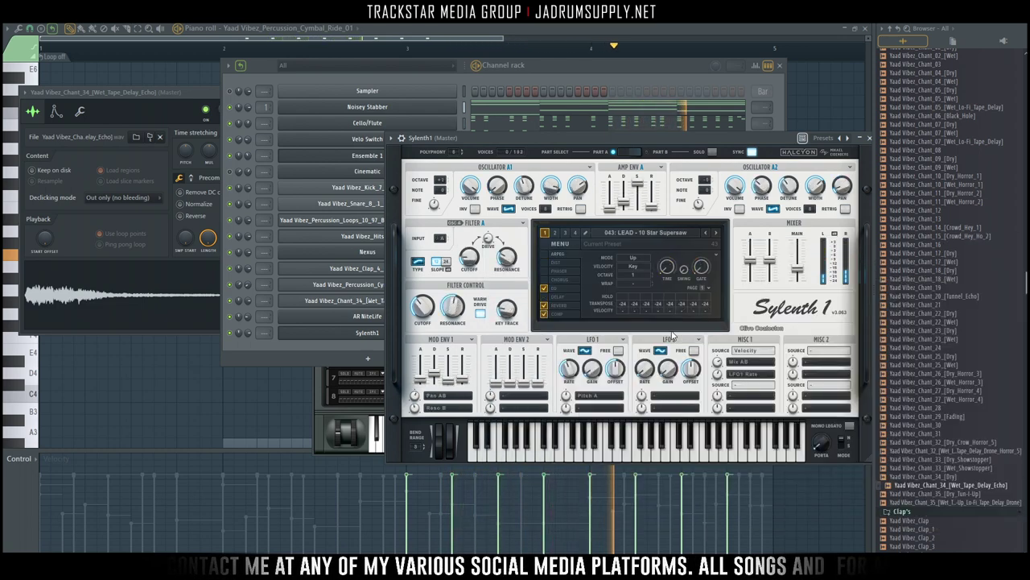
click(867, 138)
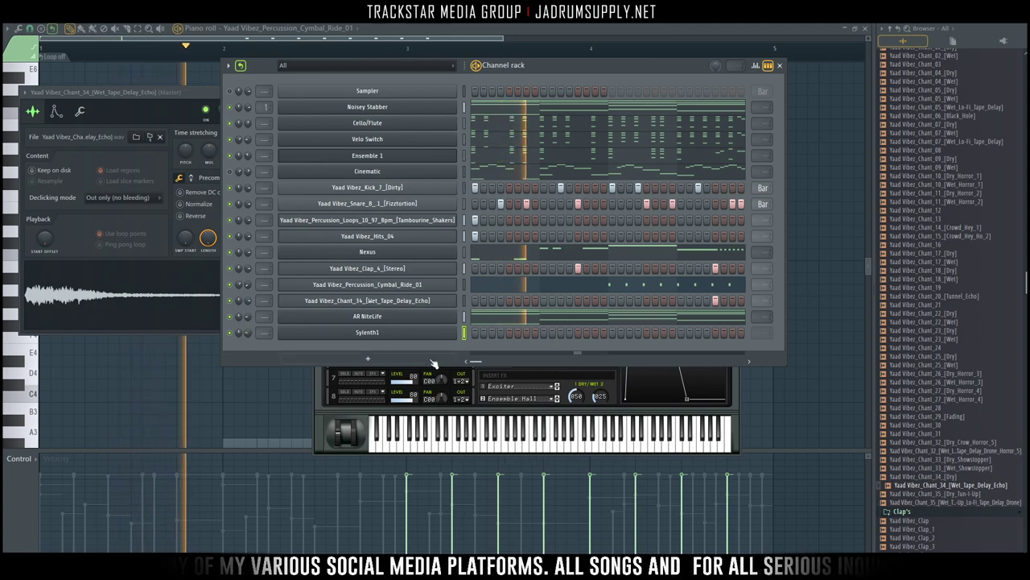
Open the Sylenth1 piano roll and start a melody in bar 1 with two short G4 notes, a longer C5 and a longer D#5.
right_click(457, 332)
click(483, 335)
scroll(258, 273, down, 3)
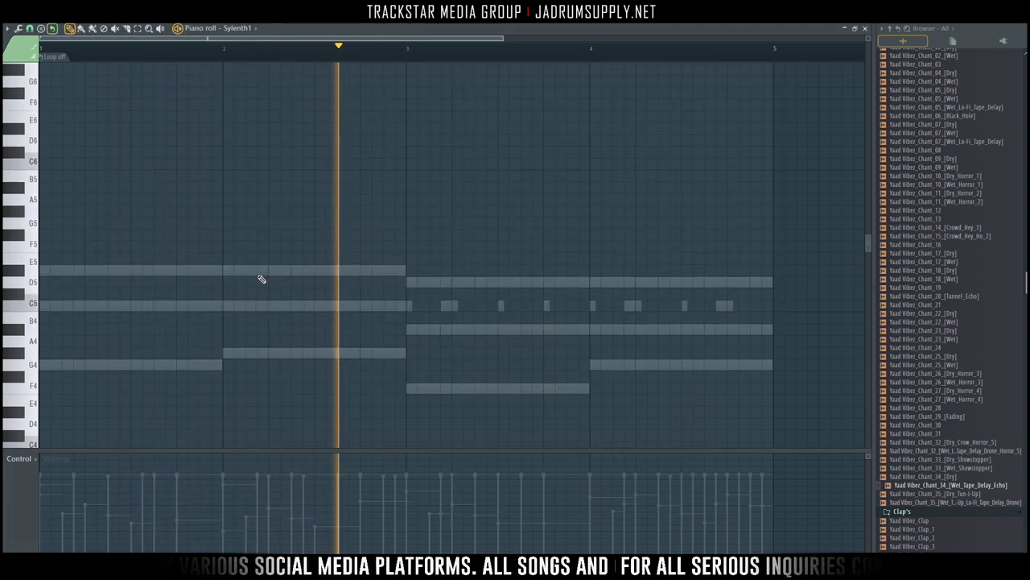
click(44, 242)
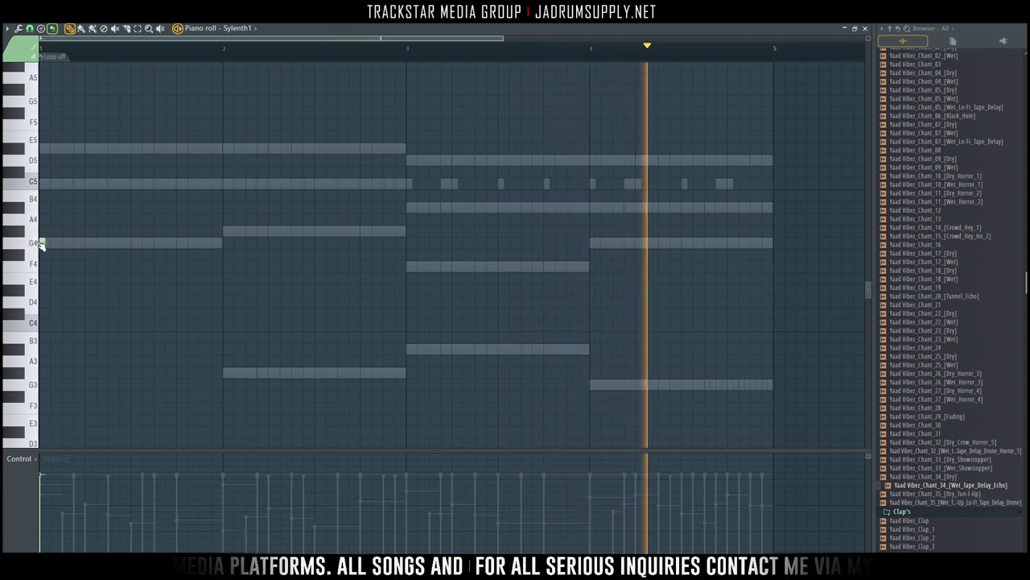
click(65, 242)
click(78, 242)
click(87, 184)
drag(89, 184, 107, 184)
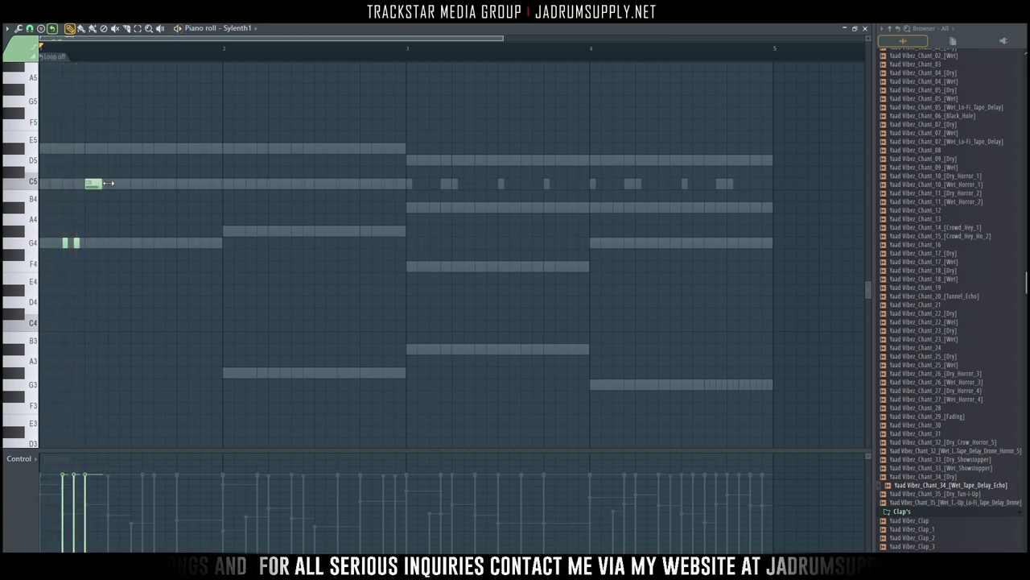
click(113, 148)
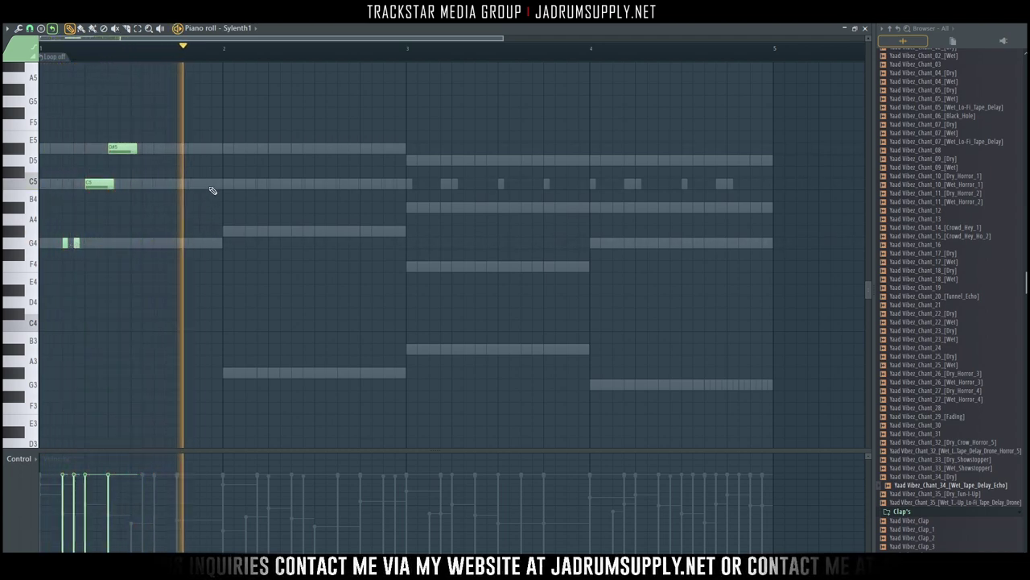
Continue the melody with two short C5 notes ending bar 1, and four short G#4, two C5 and one D#5 in bar 2.
click(226, 232)
click(236, 232)
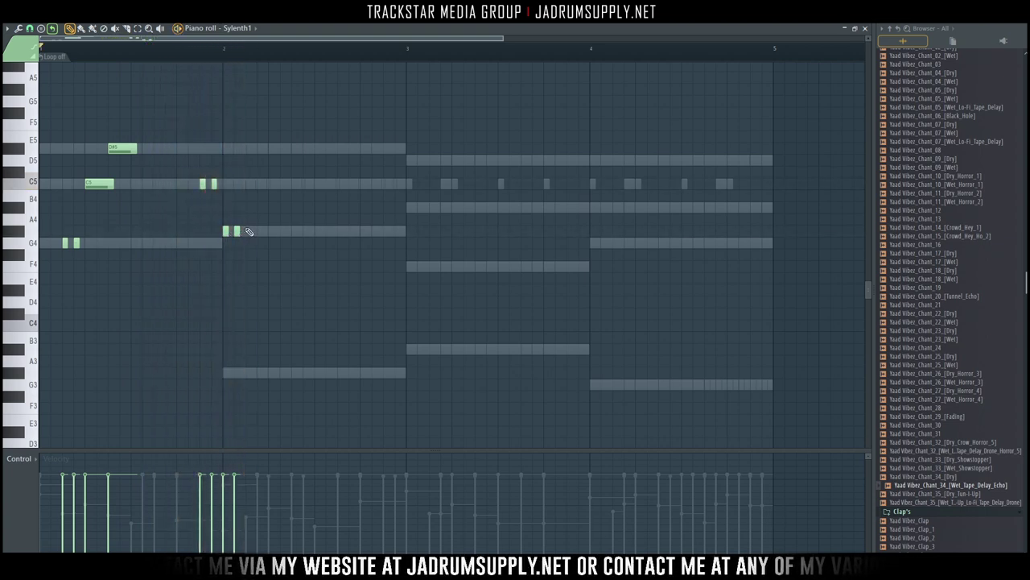
click(260, 232)
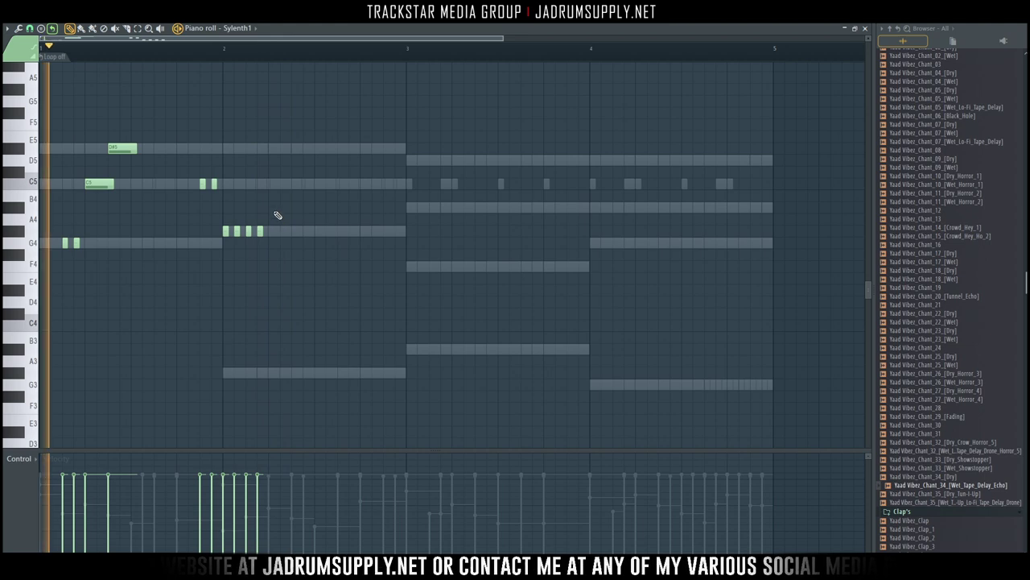
click(272, 184)
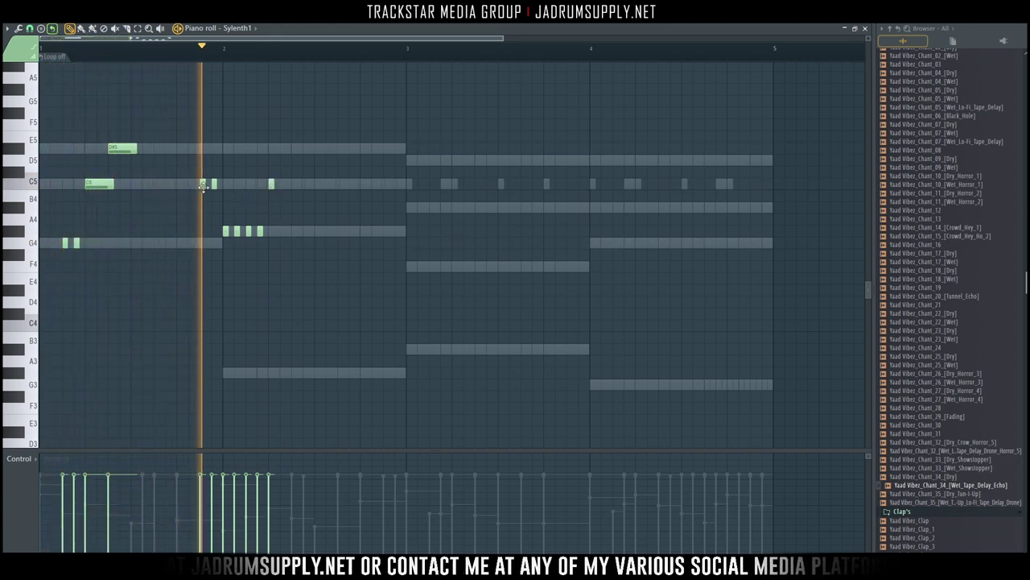
click(293, 149)
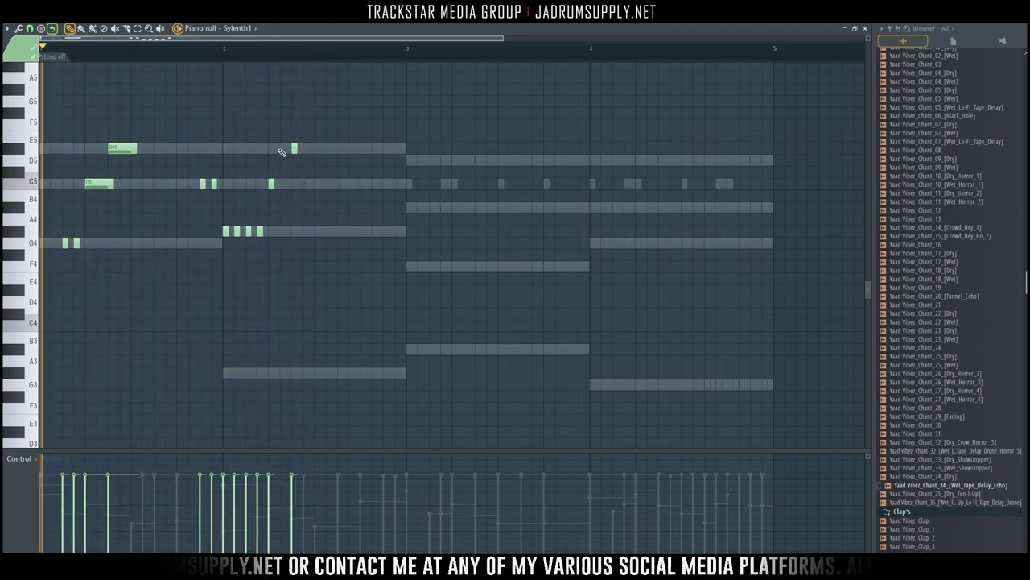
click(293, 184)
right_click(296, 148)
click(317, 149)
Draw four short C5 notes and two short G#4 notes at the end of bar 2, and play the melody back.
click(340, 183)
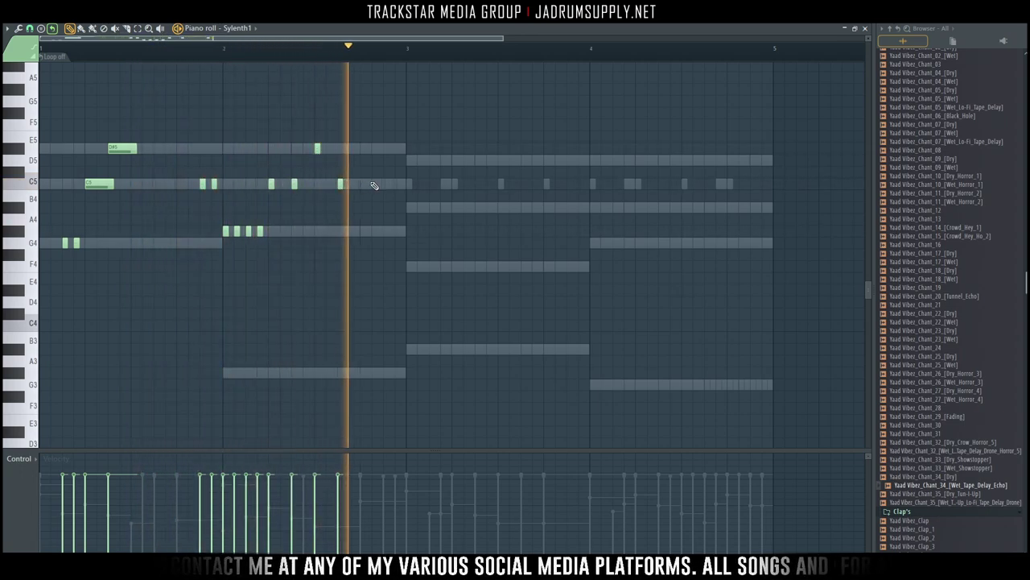
click(351, 184)
click(363, 184)
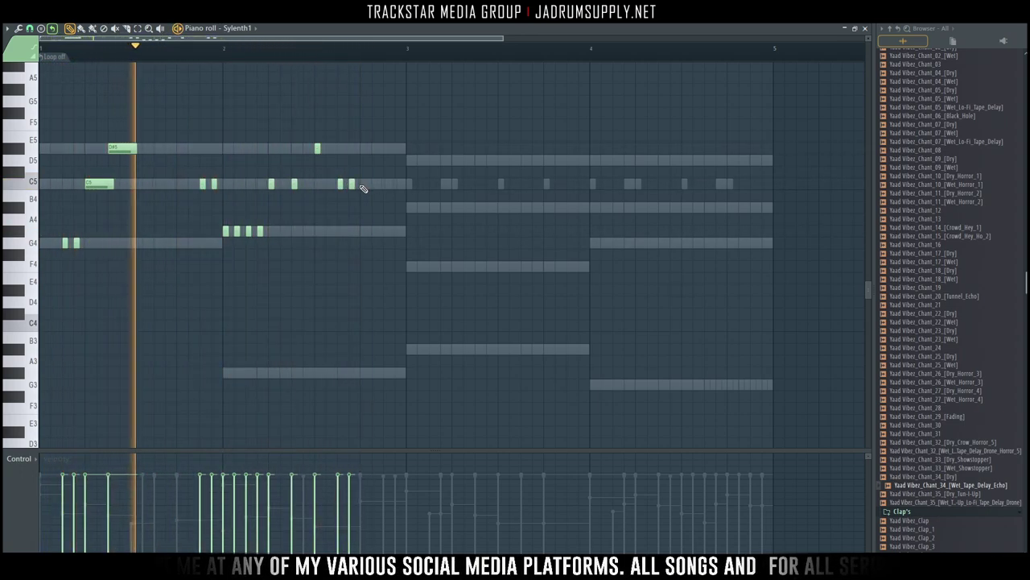
click(375, 183)
click(385, 231)
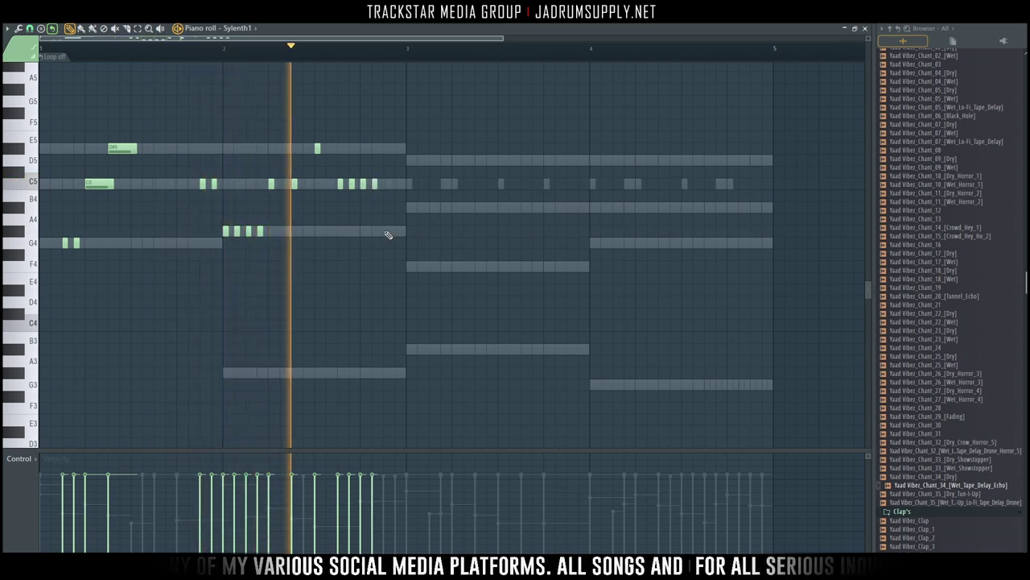
click(396, 231)
key(space)
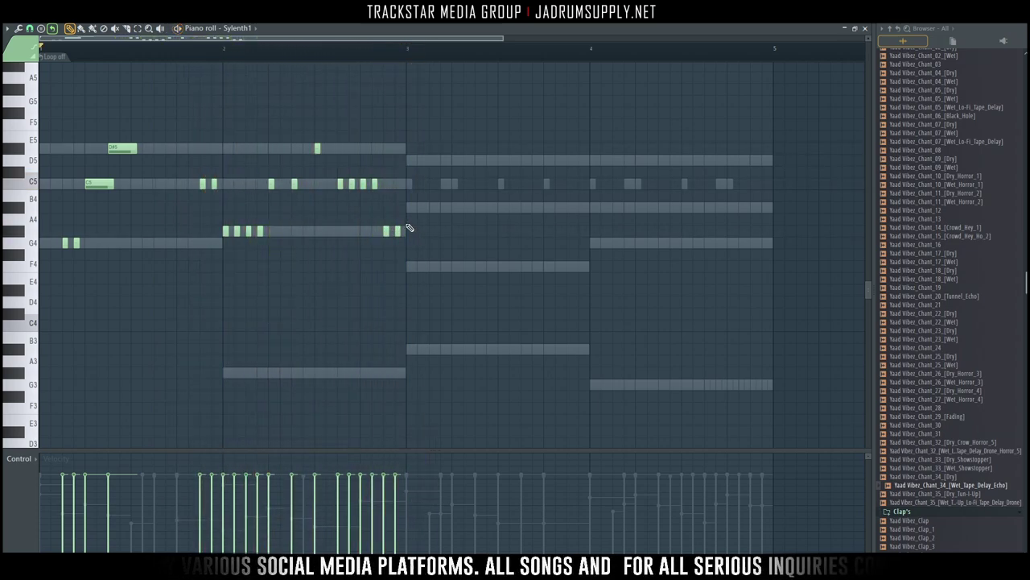
key(space)
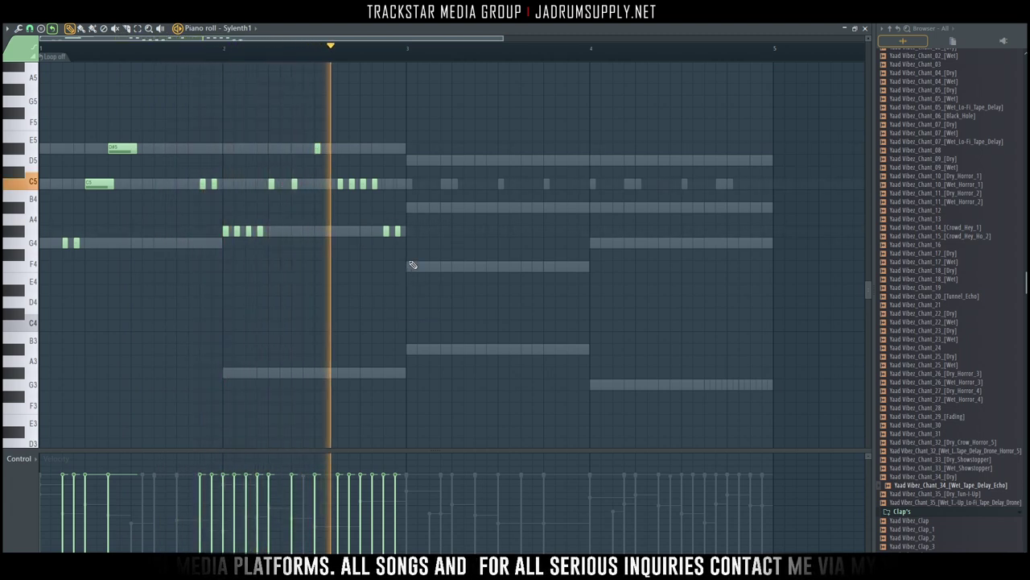
key(space)
Replace the run of short notes closing bar 2 with one longer C5 followed by one longer G#4.
right_click(363, 184)
right_click(352, 184)
right_click(341, 185)
right_click(294, 184)
click(294, 184)
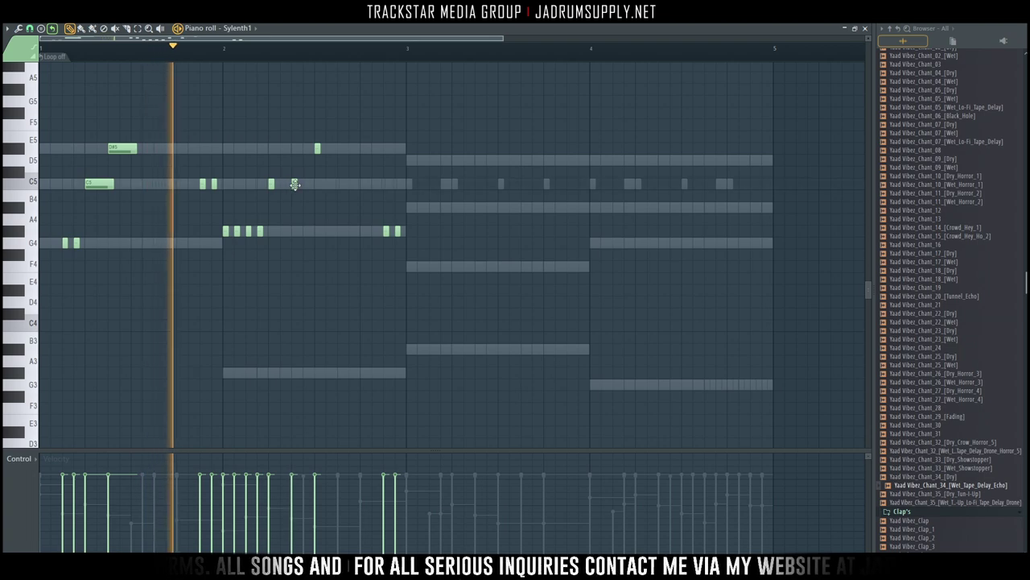
click(364, 184)
right_click(397, 232)
right_click(385, 232)
click(390, 232)
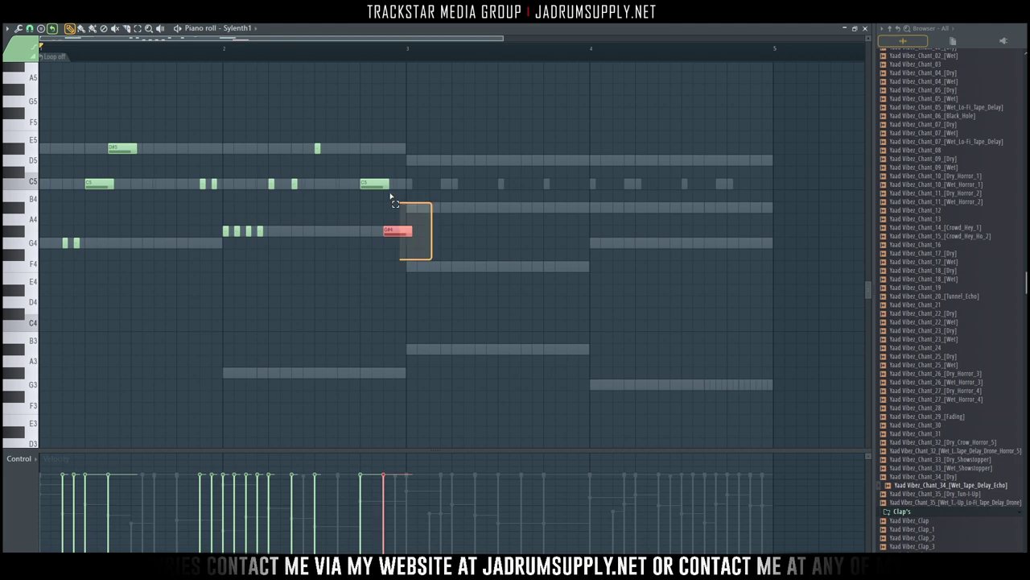
Select the four longer notes in bars 1 and 2 and shorten them to two steps each.
drag(390, 195, 371, 157)
scroll(370, 158, up, 1)
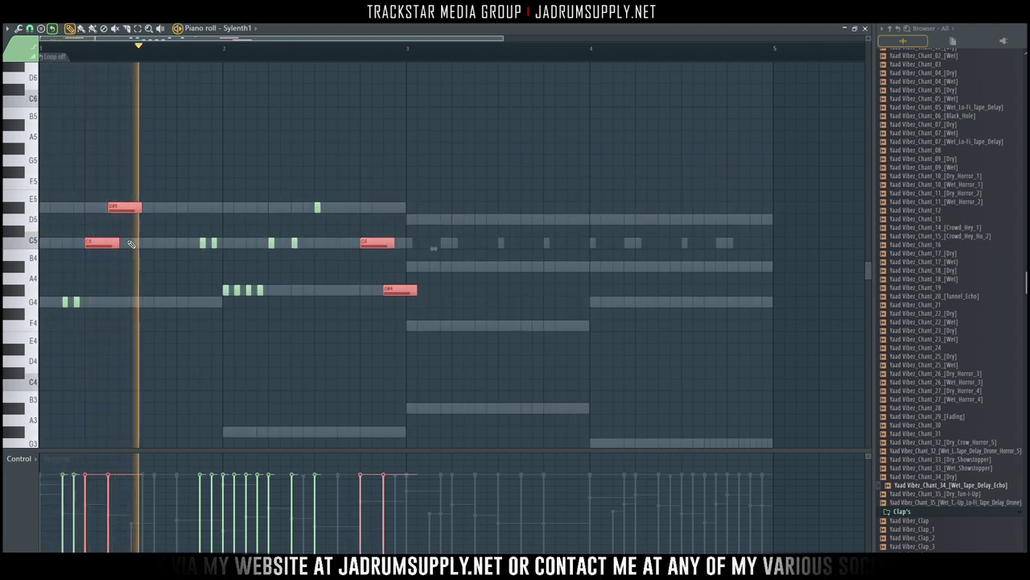
drag(119, 242, 108, 242)
ctrl+click(294, 318)
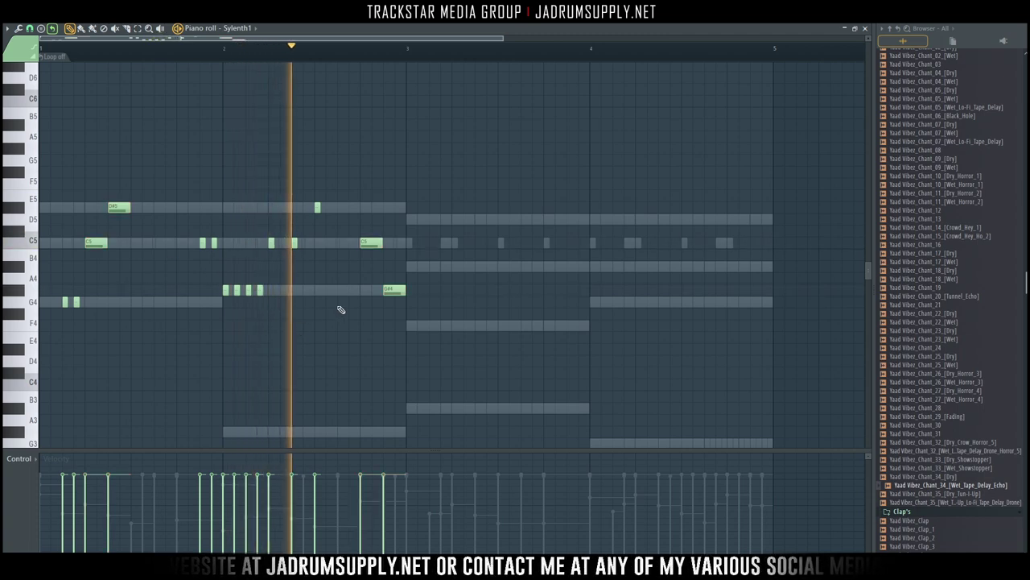
Stop playback and copy the two-bar phrase to the start of bar 3, transposed two semitones lower.
key(space)
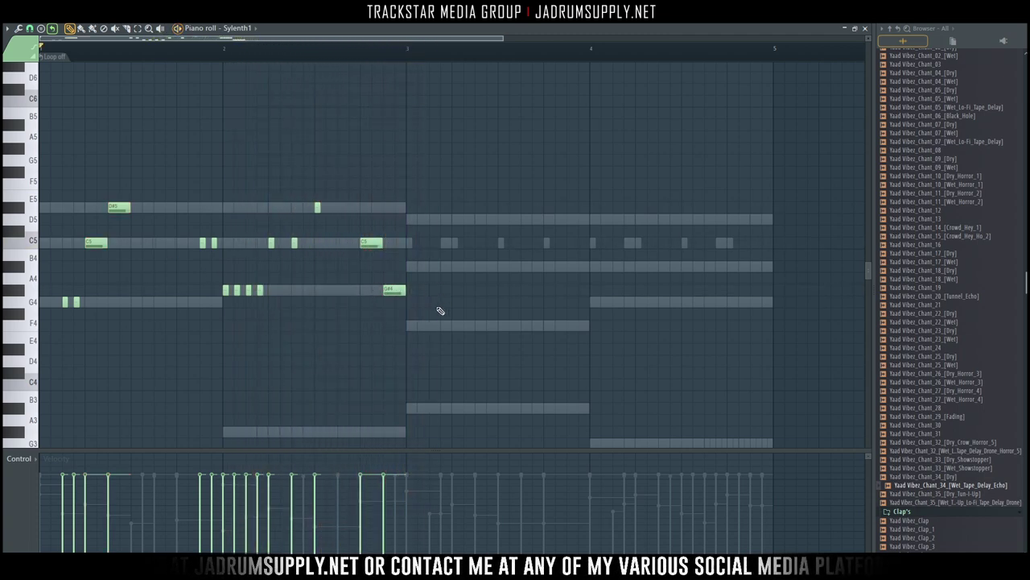
mouse_move(483, 389)
mouse_down()
mouse_move(73, 214)
mouse_move(50, 189)
mouse_up()
mouse_move(92, 244)
mouse_down()
mouse_move(420, 260)
mouse_move(442, 264)
mouse_move(437, 277)
mouse_up()
scroll(439, 278, down, 1)
right_click(487, 336)
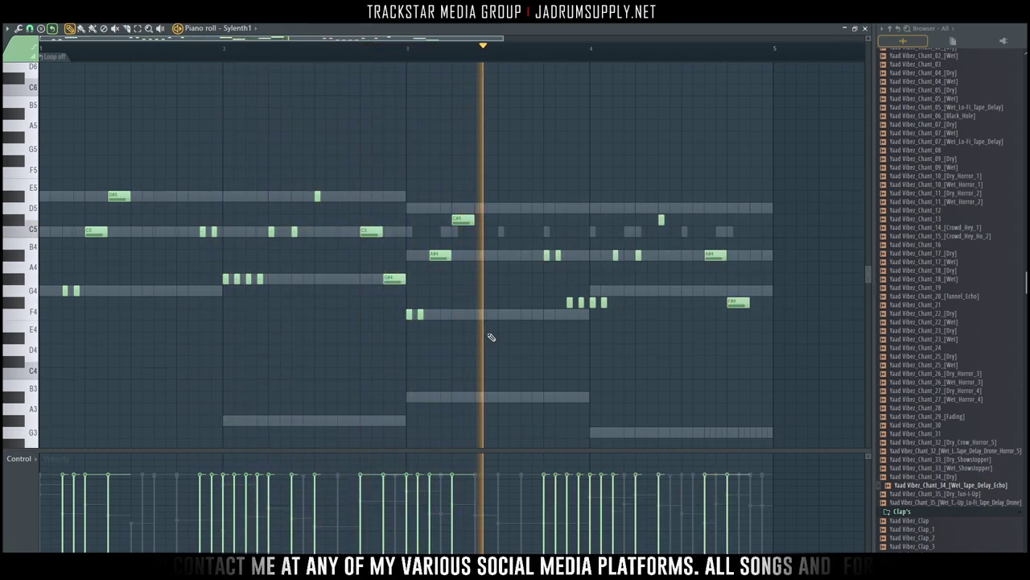
Fit the copied phrase to the chords by moving its C#5 notes to D5 and its F#4 notes to F4 in bar 3 and G4 in bar 4.
drag(467, 222, 469, 209)
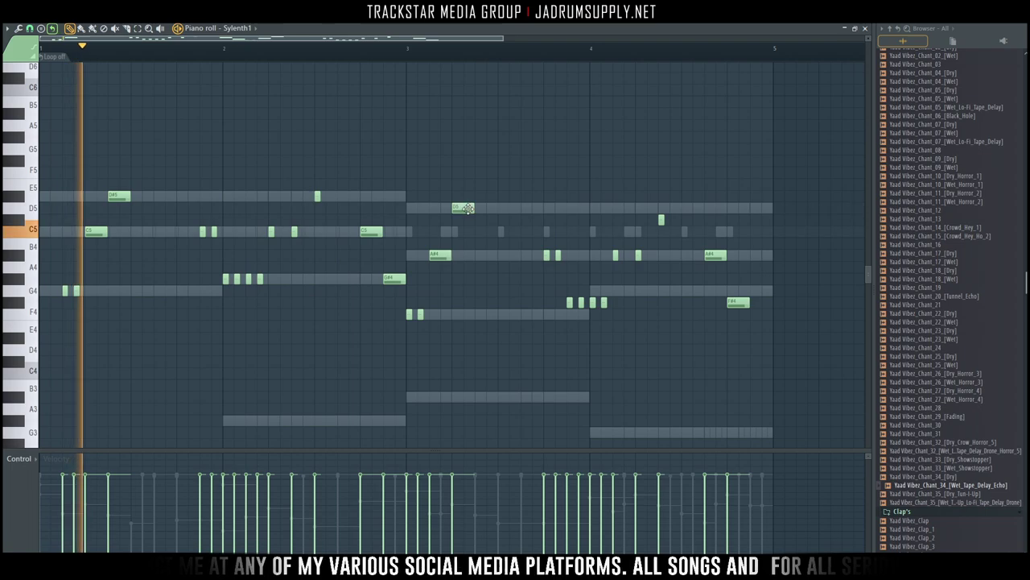
drag(554, 298, 596, 288)
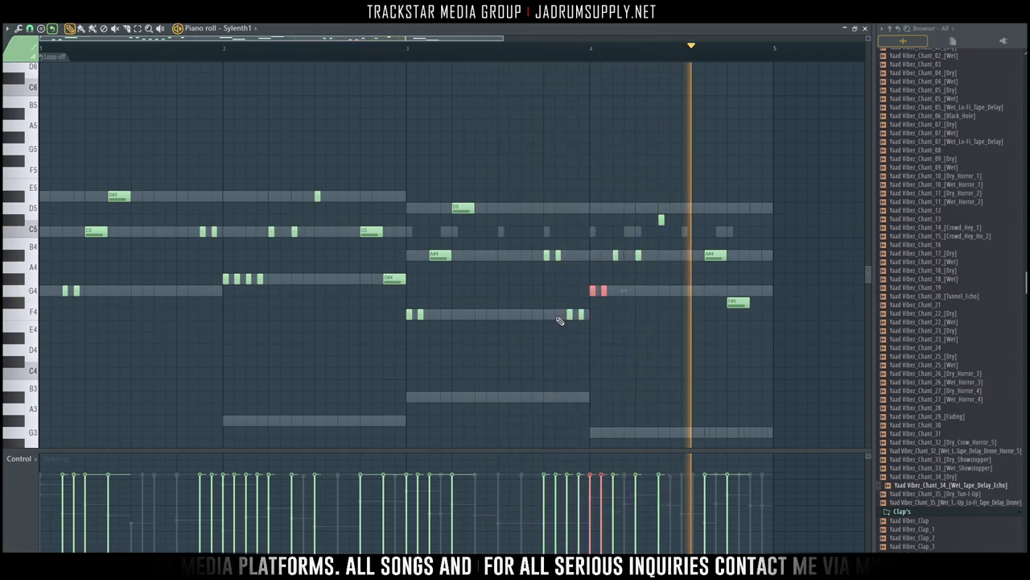
drag(662, 219, 662, 207)
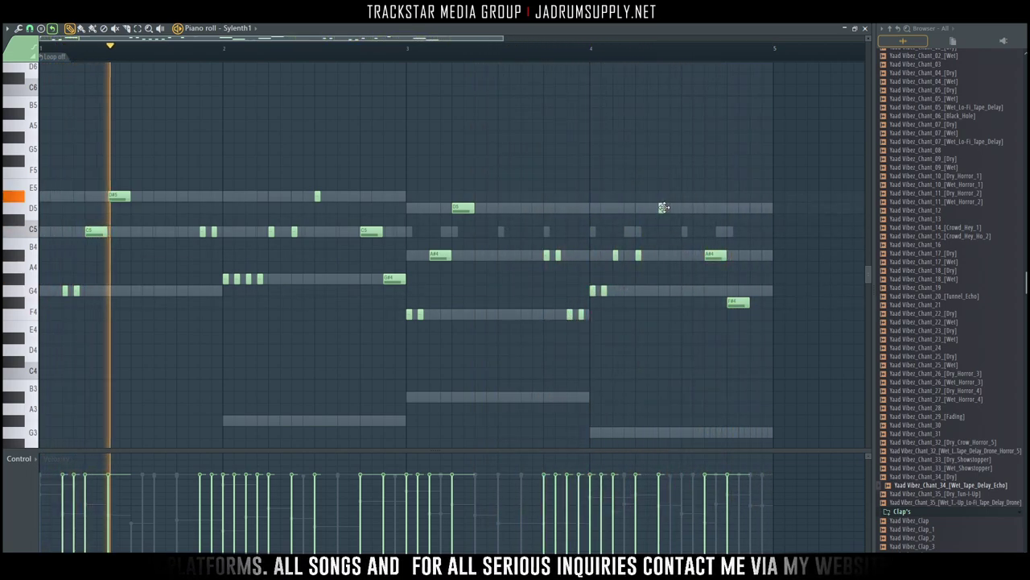
drag(739, 300, 740, 278)
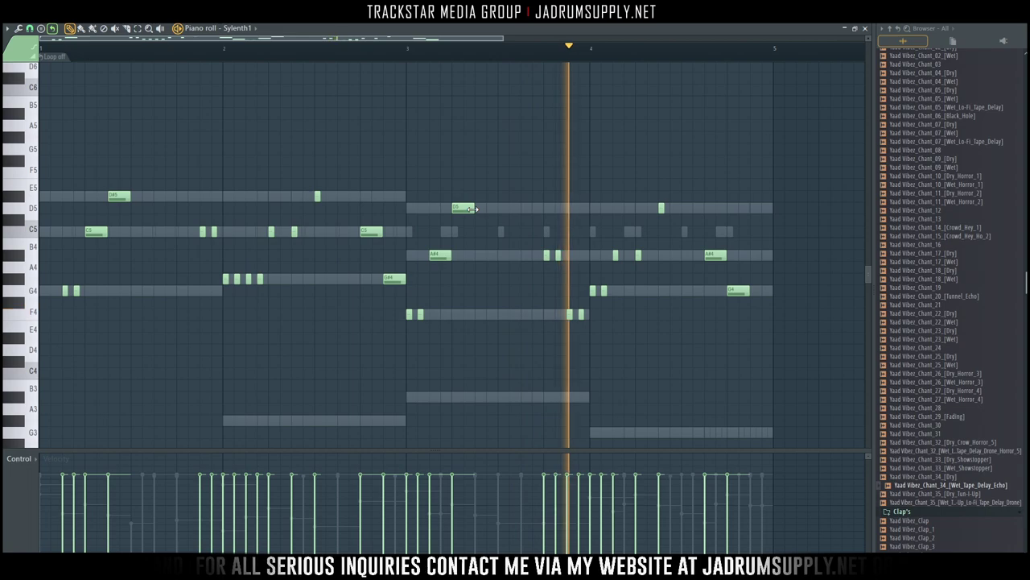
Add a C5 after the D5 in bar 3, stretched to six steps, and an equally long A#4 closing bar 4.
click(479, 232)
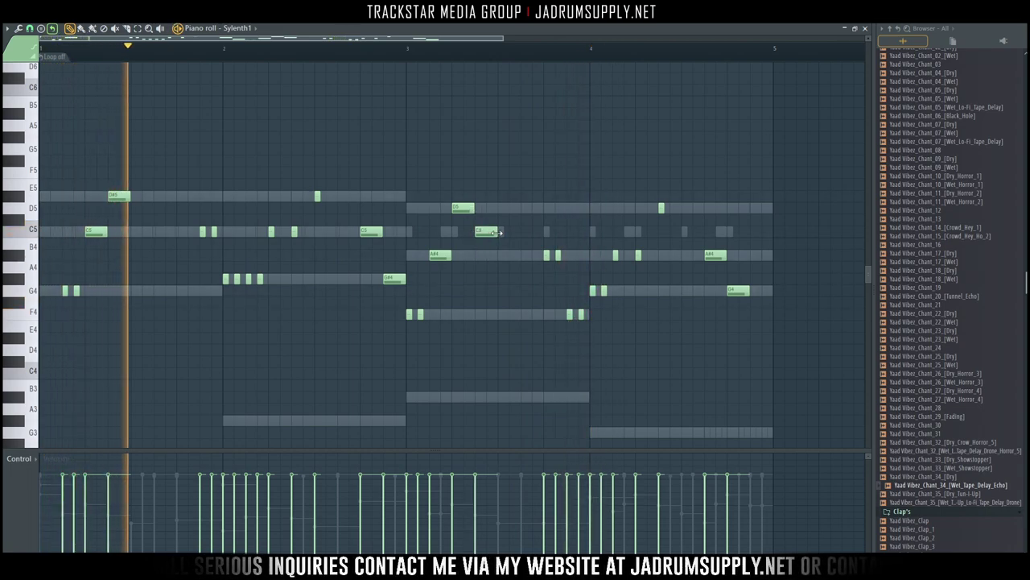
click(407, 48)
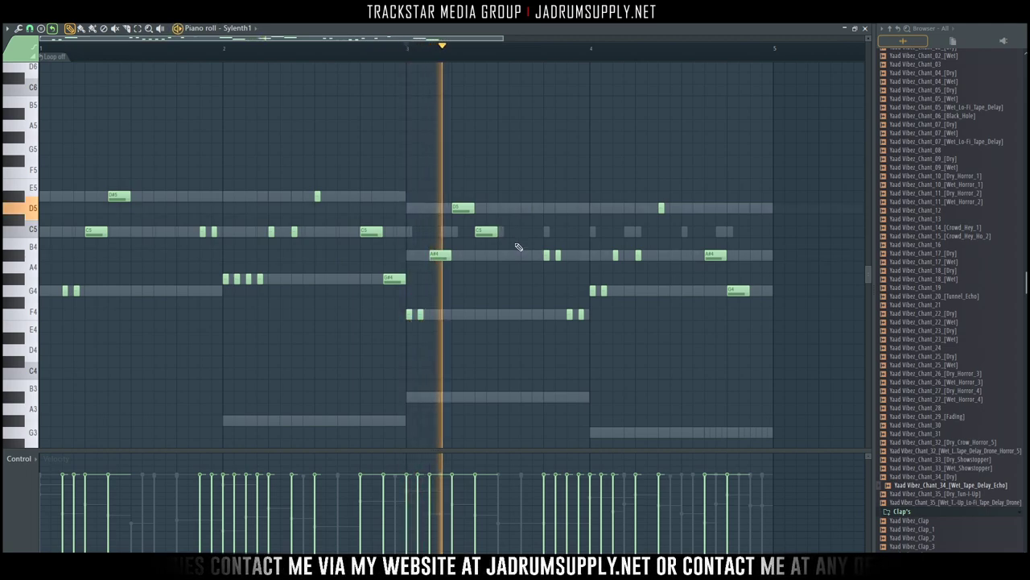
drag(498, 232, 542, 232)
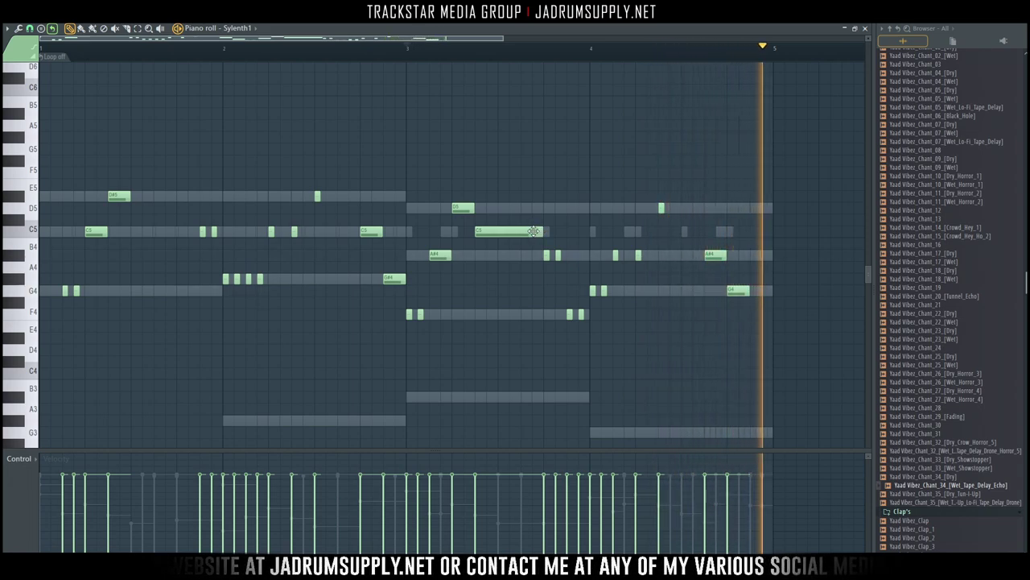
click(755, 255)
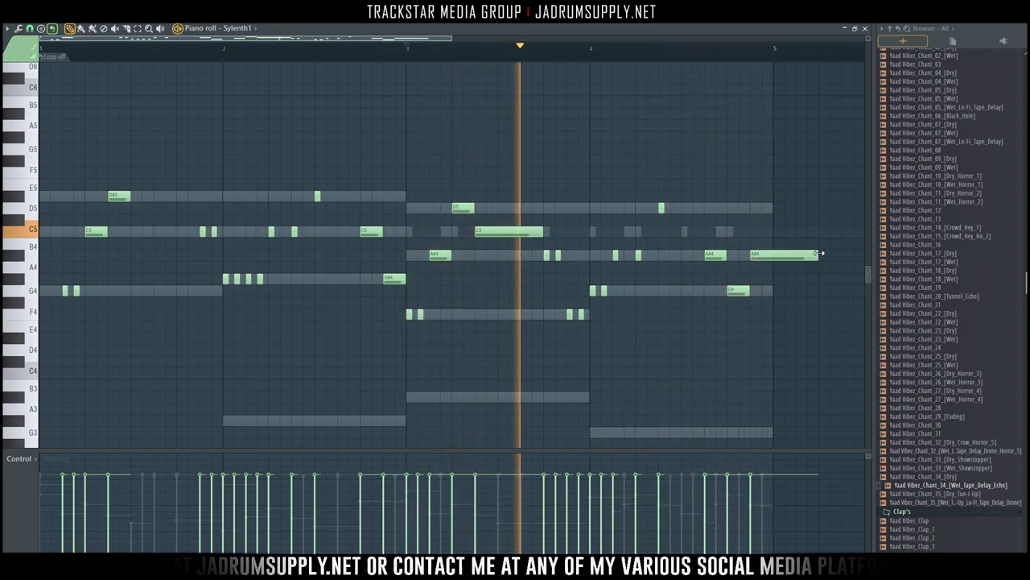
Shorten the closing A#4 note at the end of bar 4 to one step.
drag(791, 255, 761, 256)
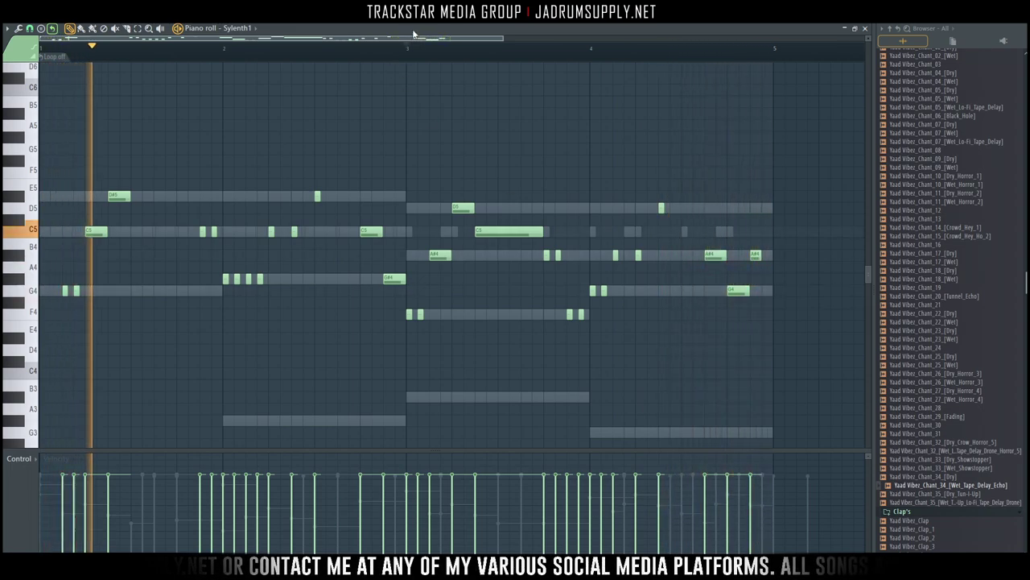
Open the Sylenth1 channel and audition the lead presets after 10 Star Supersaw, advancing through 80's Style to LEAD - AlphaTune.
key(F6)
click(356, 333)
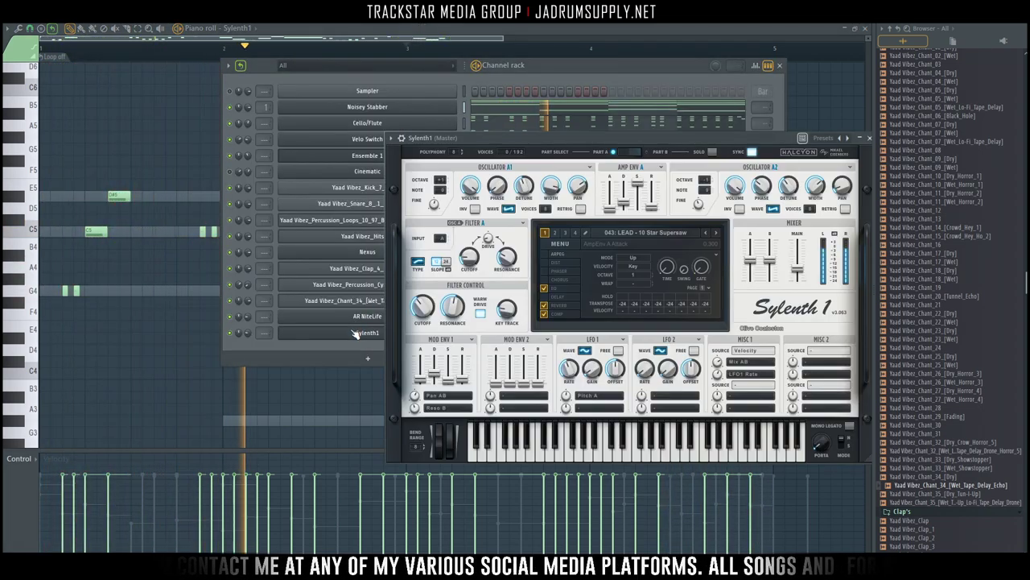
click(716, 232)
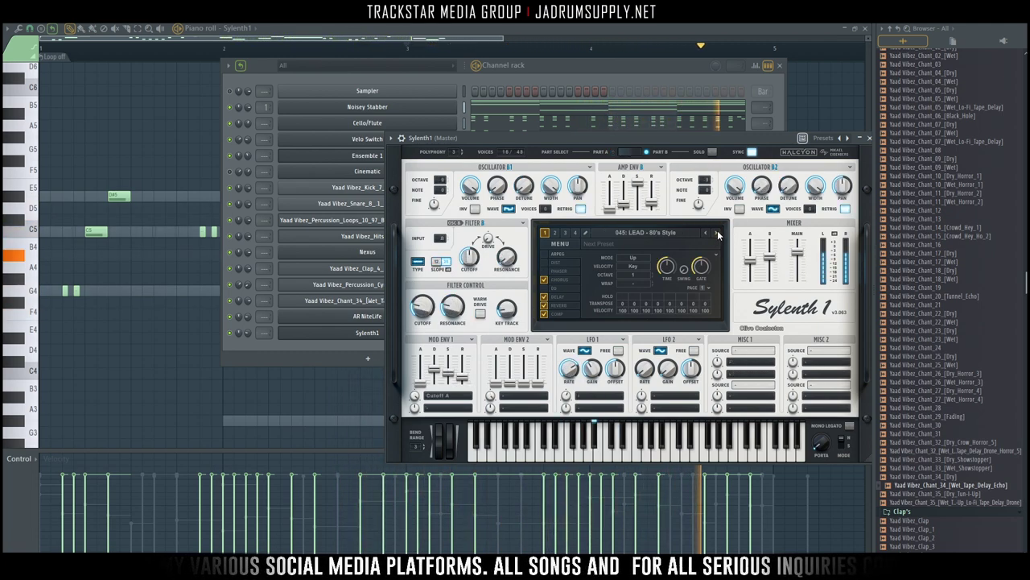
click(710, 234)
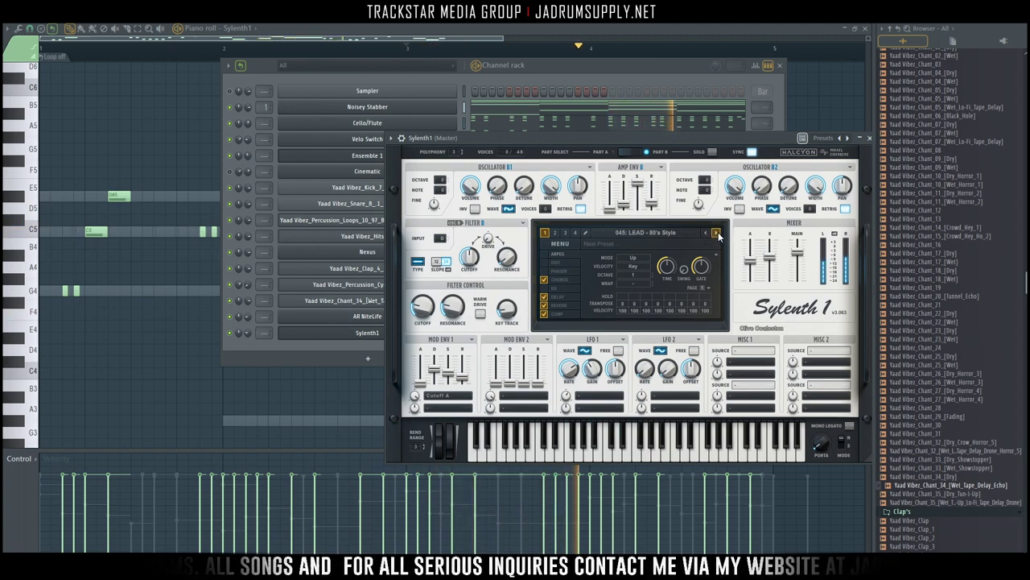
click(717, 233)
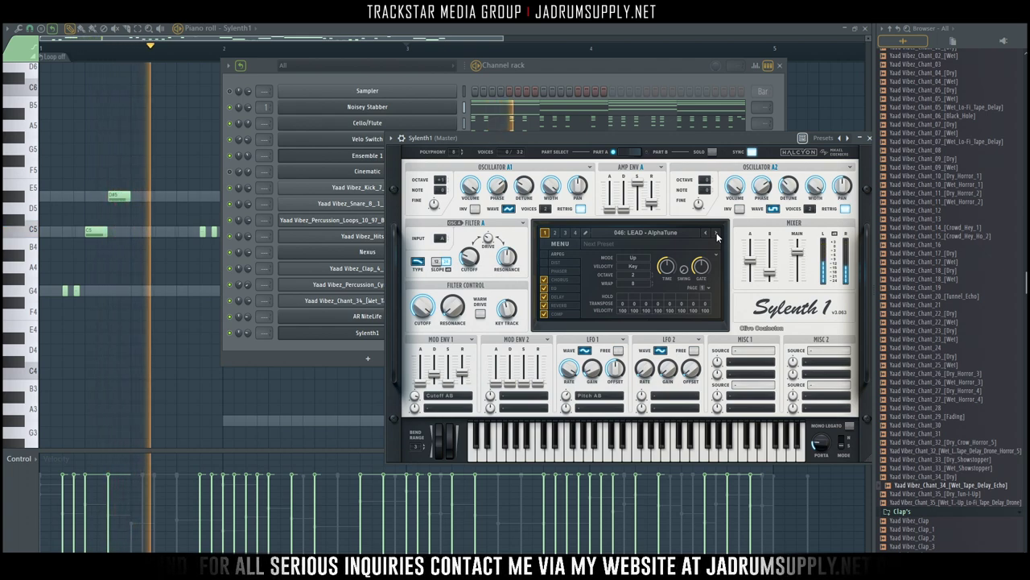
Transpose the whole lead melody up one octave in the piano roll.
click(146, 316)
key(ctrl+Up)
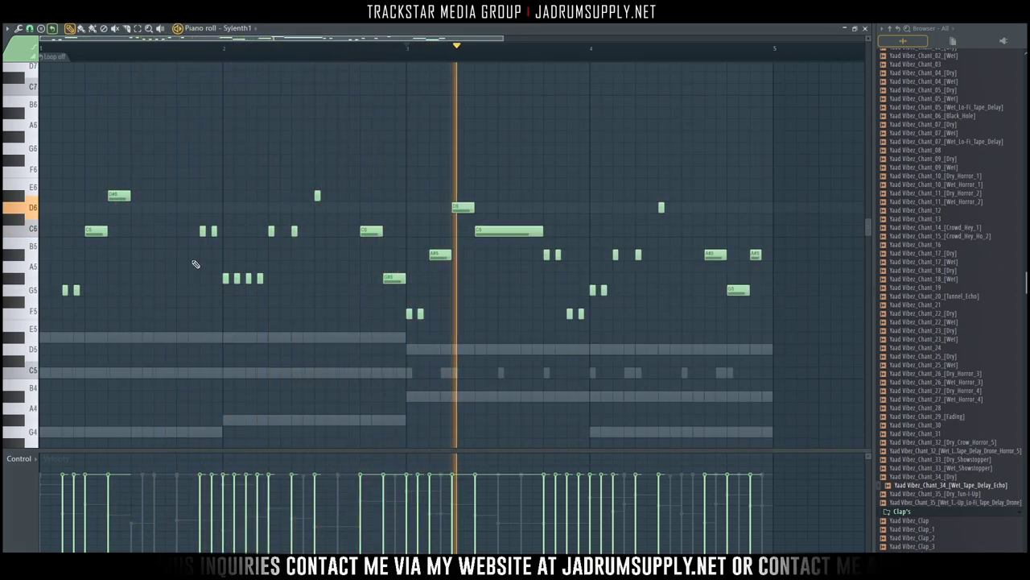
Reopen Sylenth1 and audition the following lead presets against the beat, settling on LEAD - Death Theremin I.
key(F6)
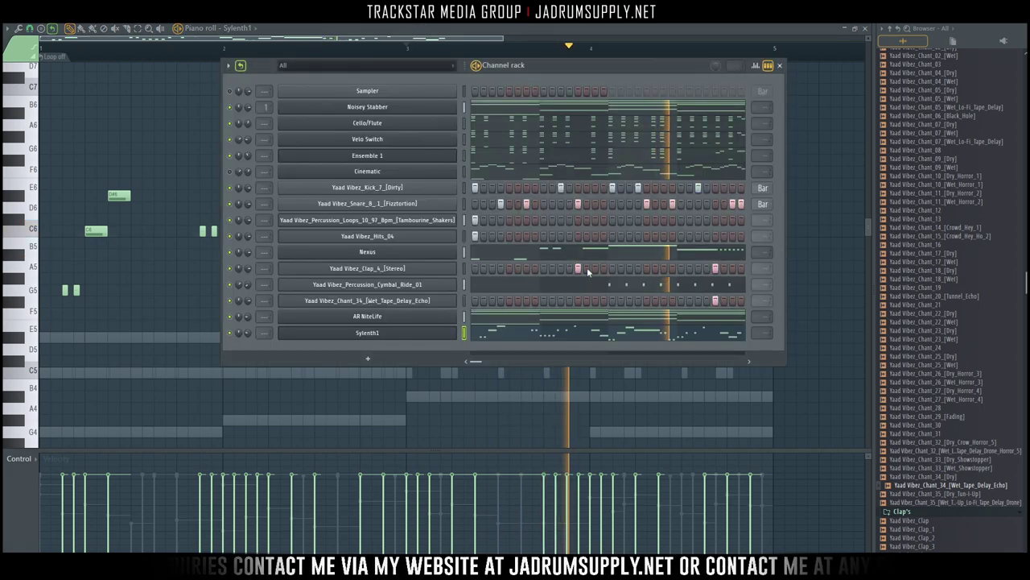
click(435, 332)
click(715, 235)
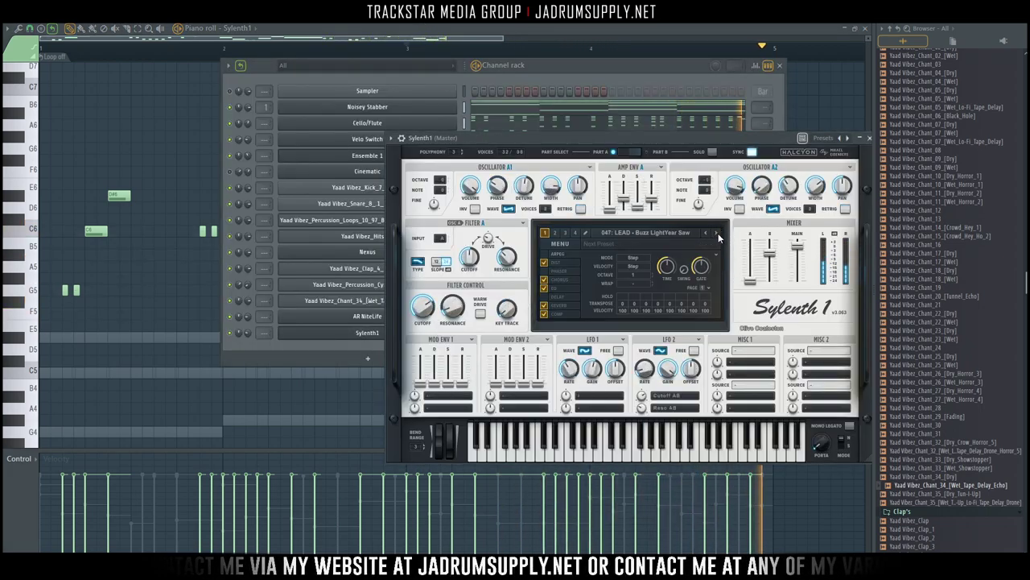
click(717, 235)
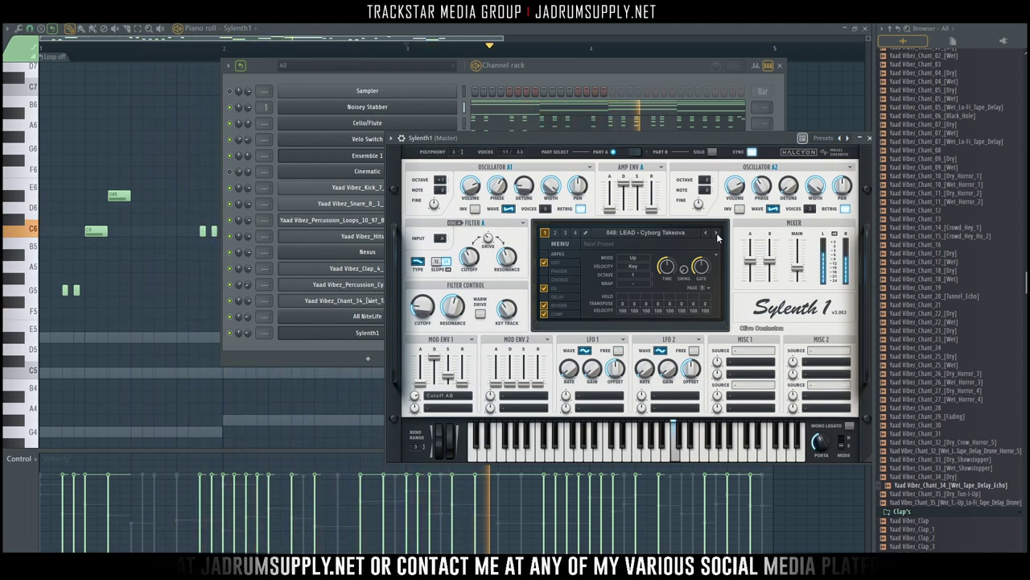
click(716, 235)
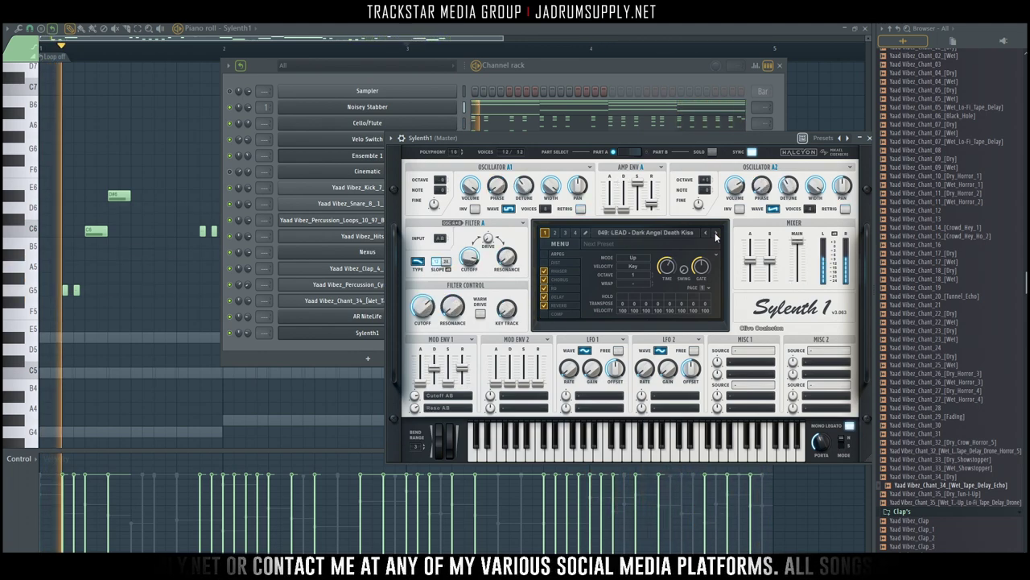
click(716, 235)
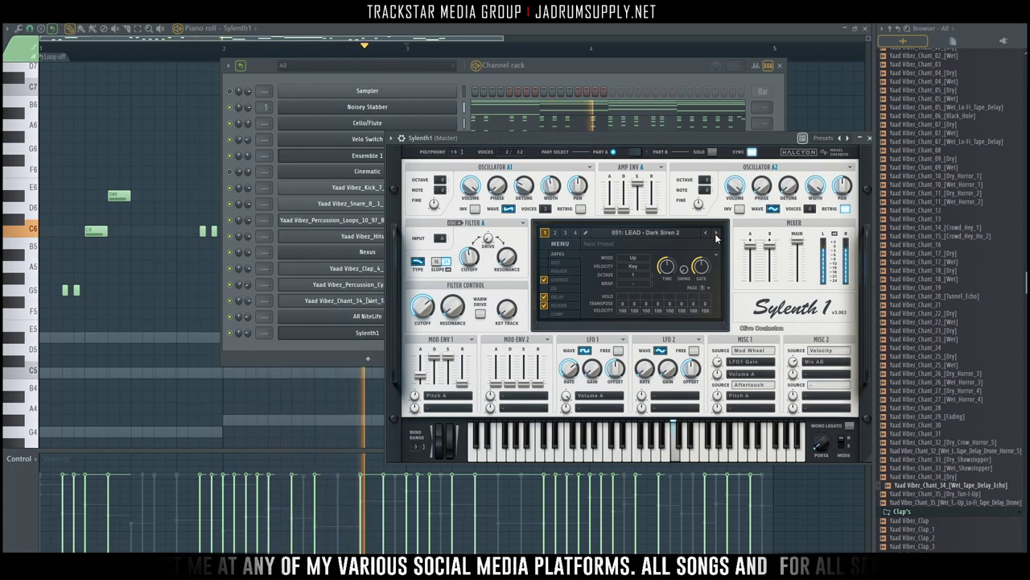
click(716, 235)
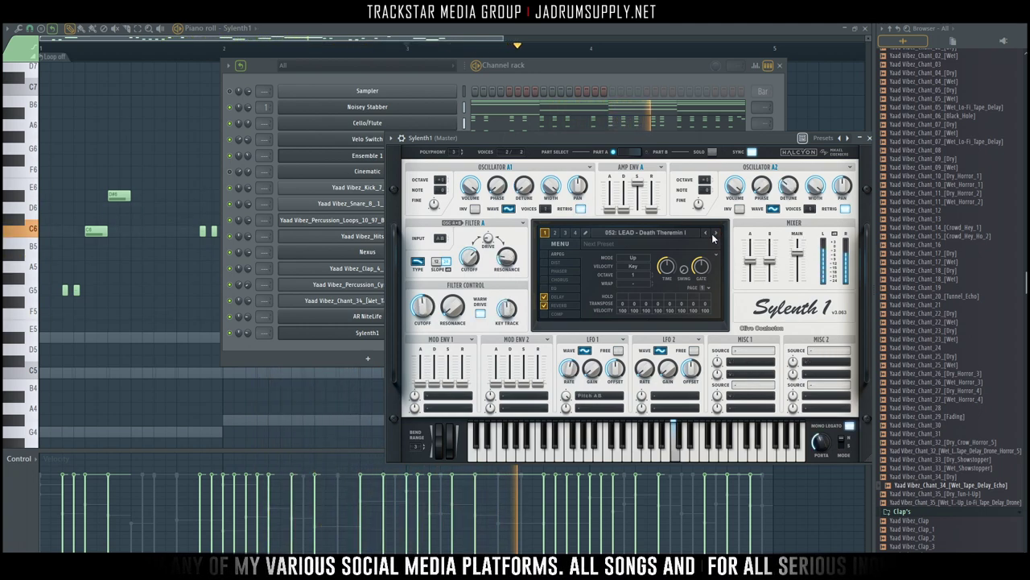
Rename the Sylenth1 channel as Death Theremin 1 and return to its piano roll.
click(346, 344)
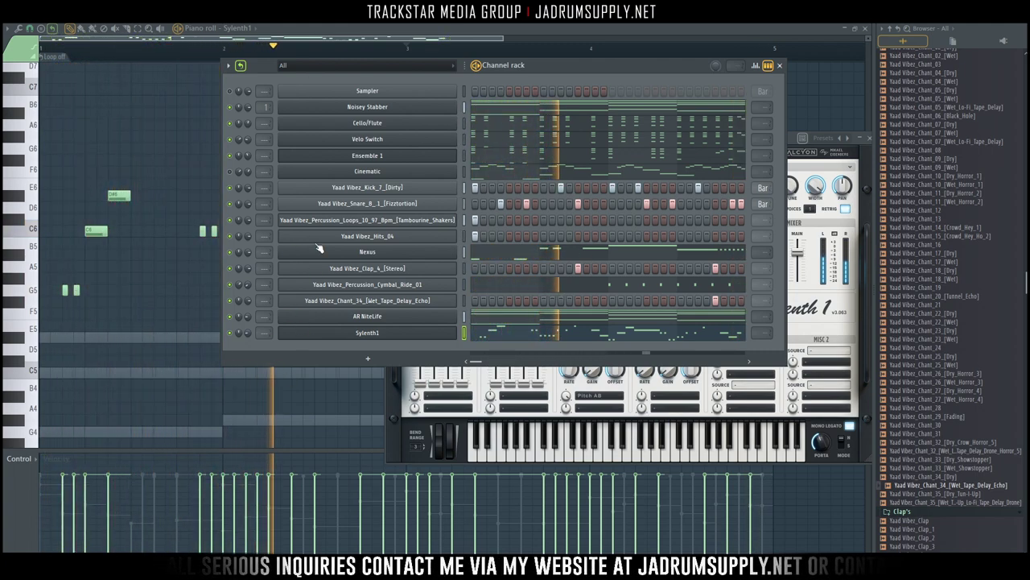
click(396, 337)
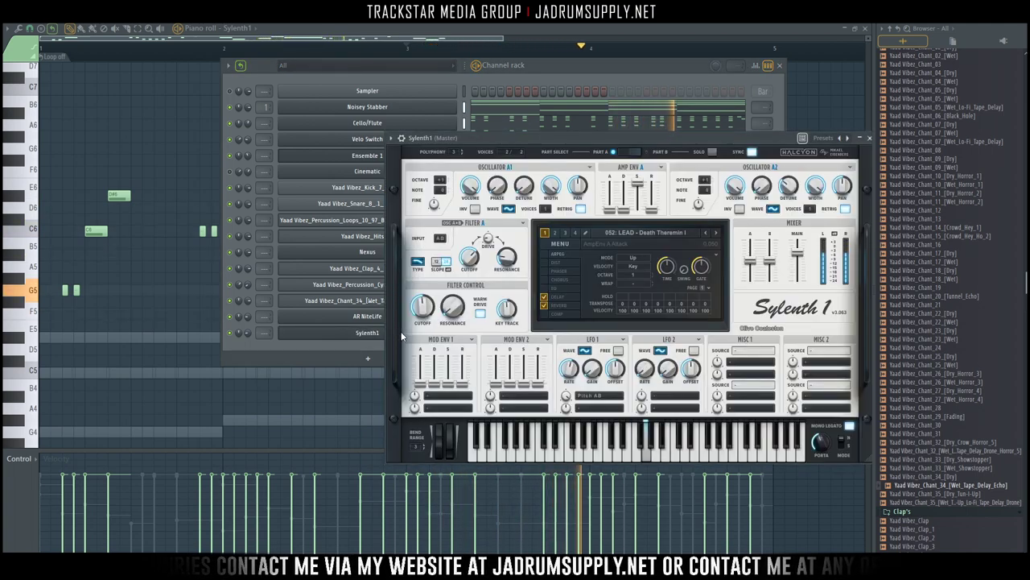
click(371, 334)
right_click(390, 336)
click(487, 356)
text(dEATH)
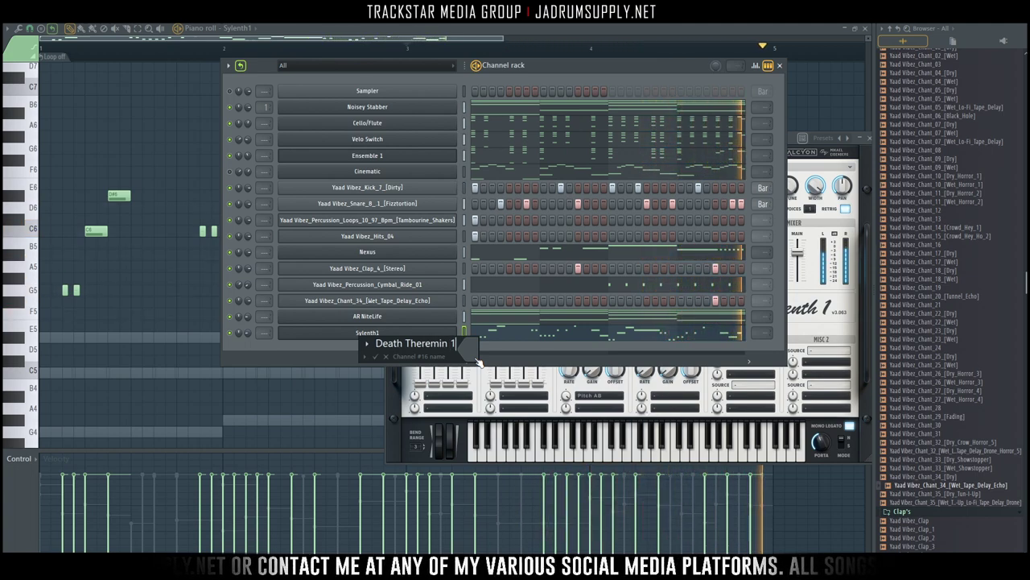
key(Return)
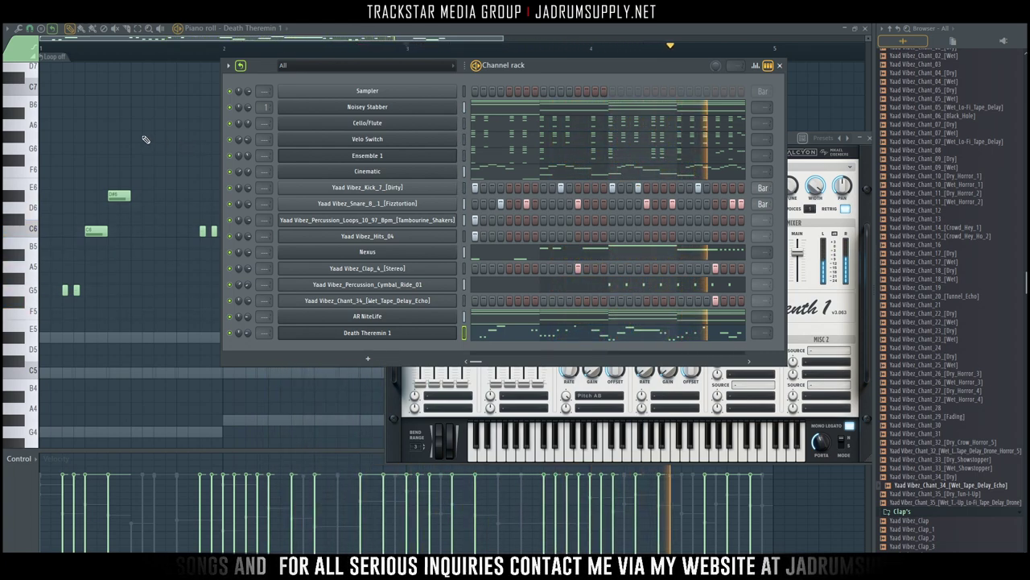
right_click(133, 139)
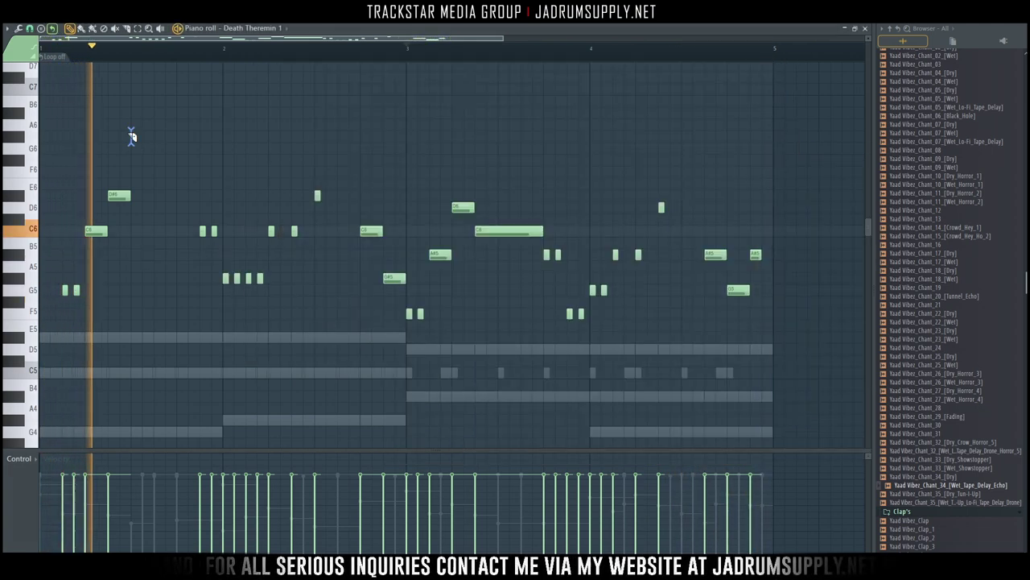